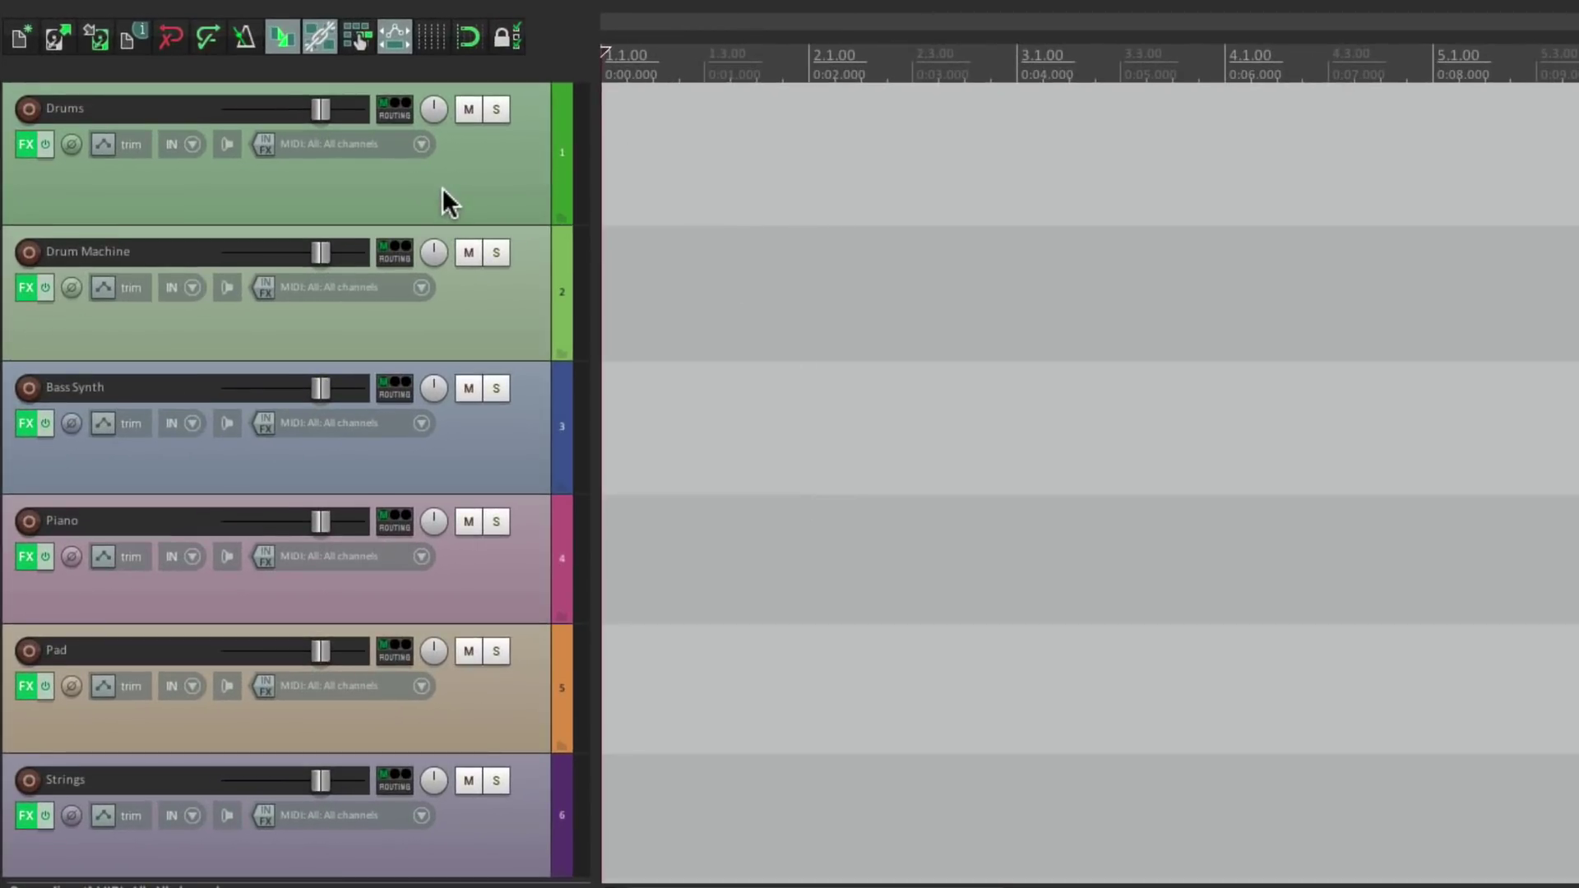
Select Drums, Drum Machine, Bass Synth, Piano, Pad and Strings in turn, then record-arm Drums
left_click(306, 133)
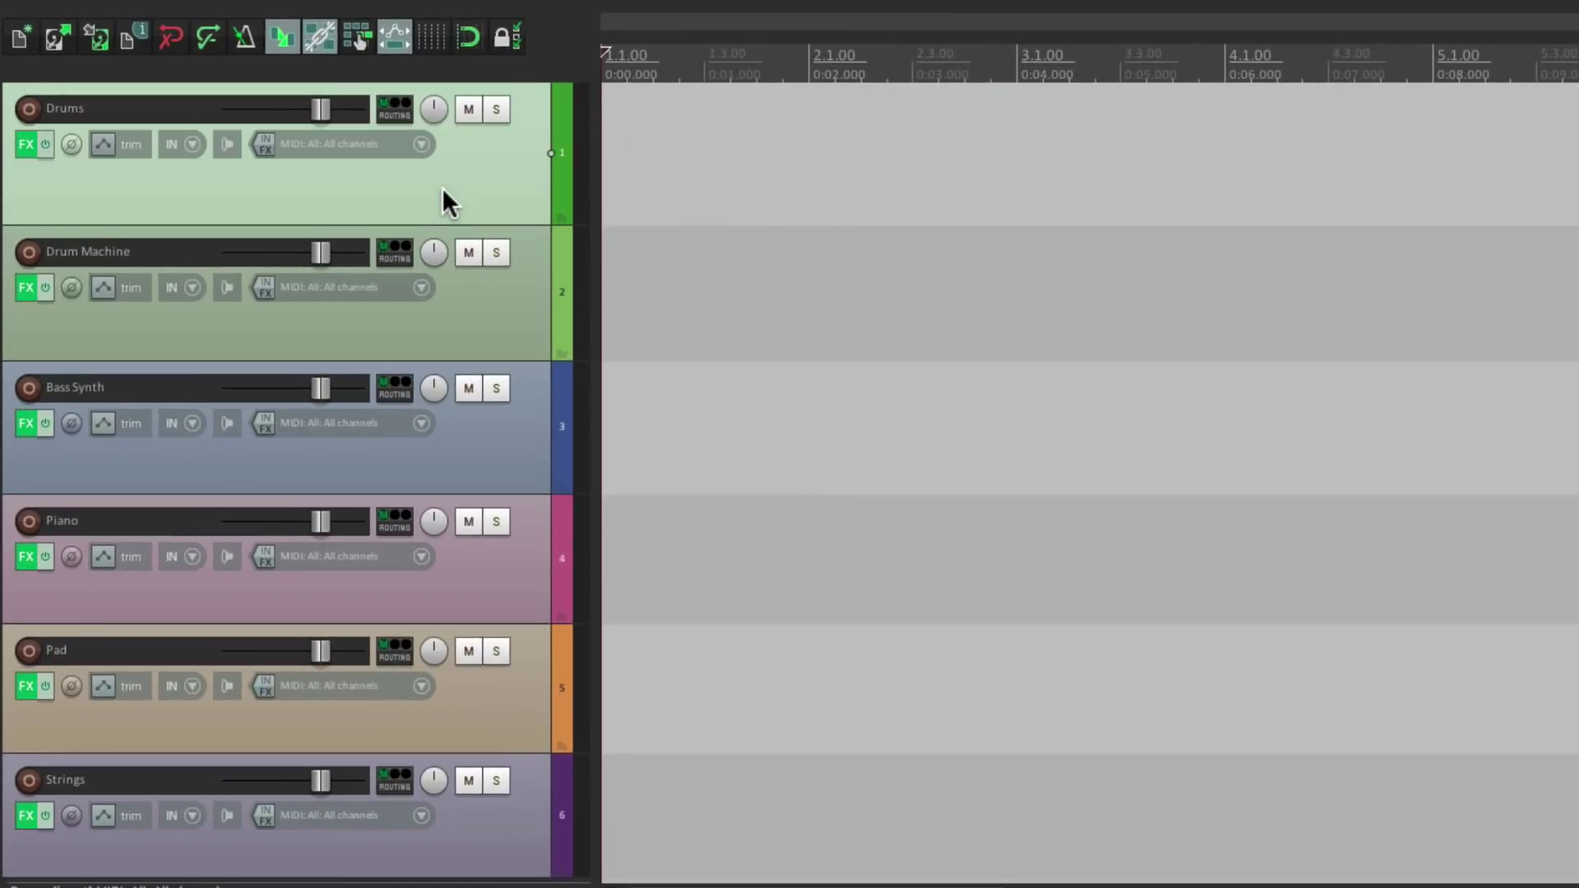
left_click(491, 313)
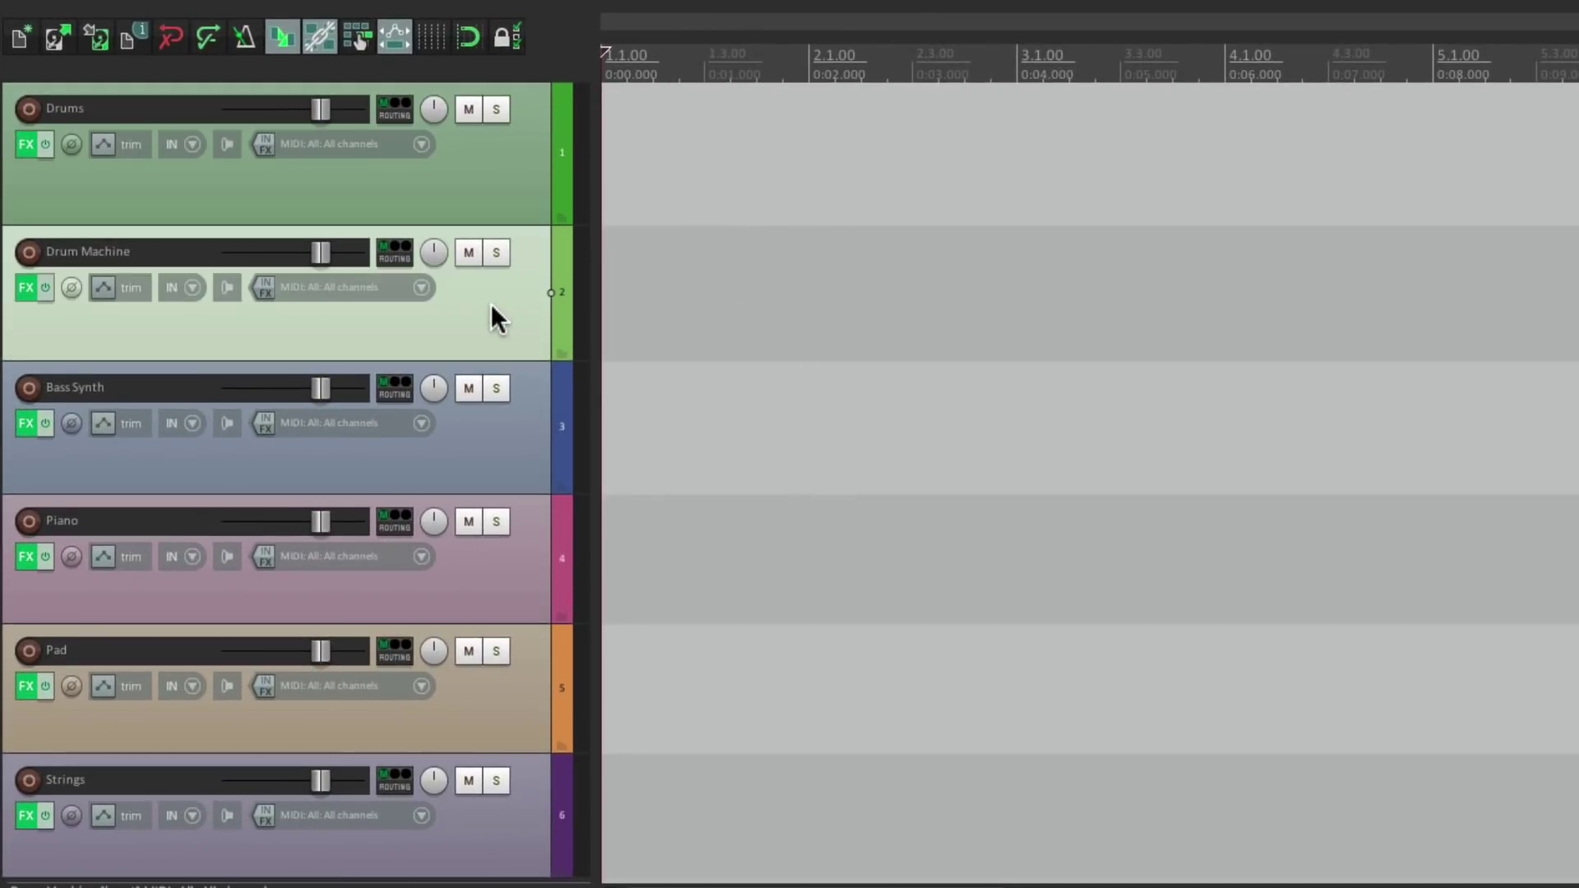
left_click(490, 442)
left_click(506, 580)
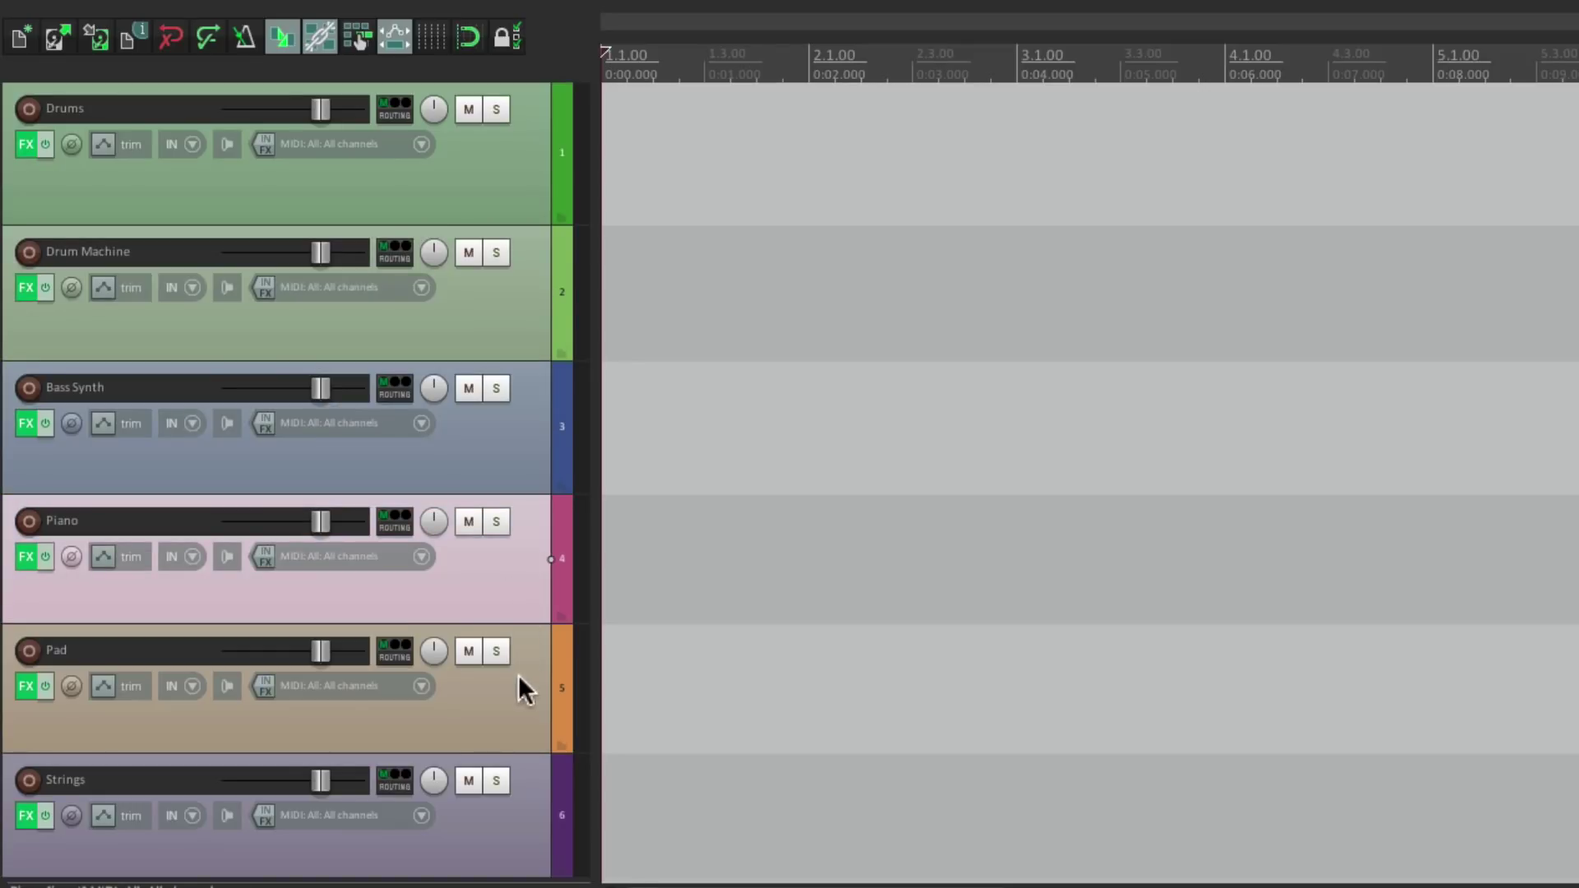
left_click(508, 704)
left_click(503, 805)
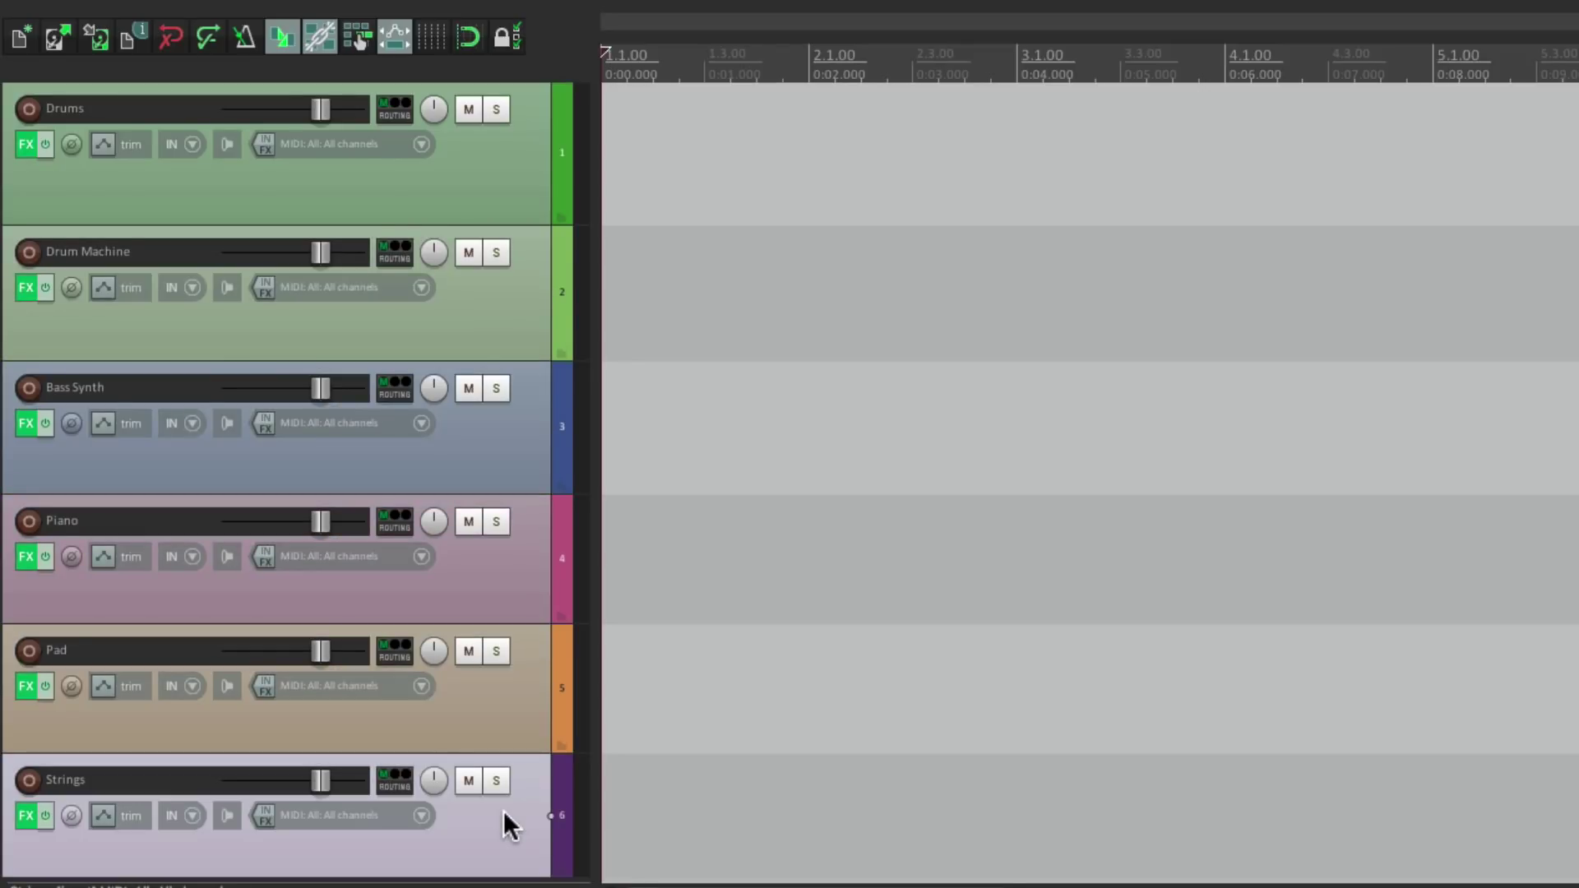
left_click(521, 197)
left_click(31, 103)
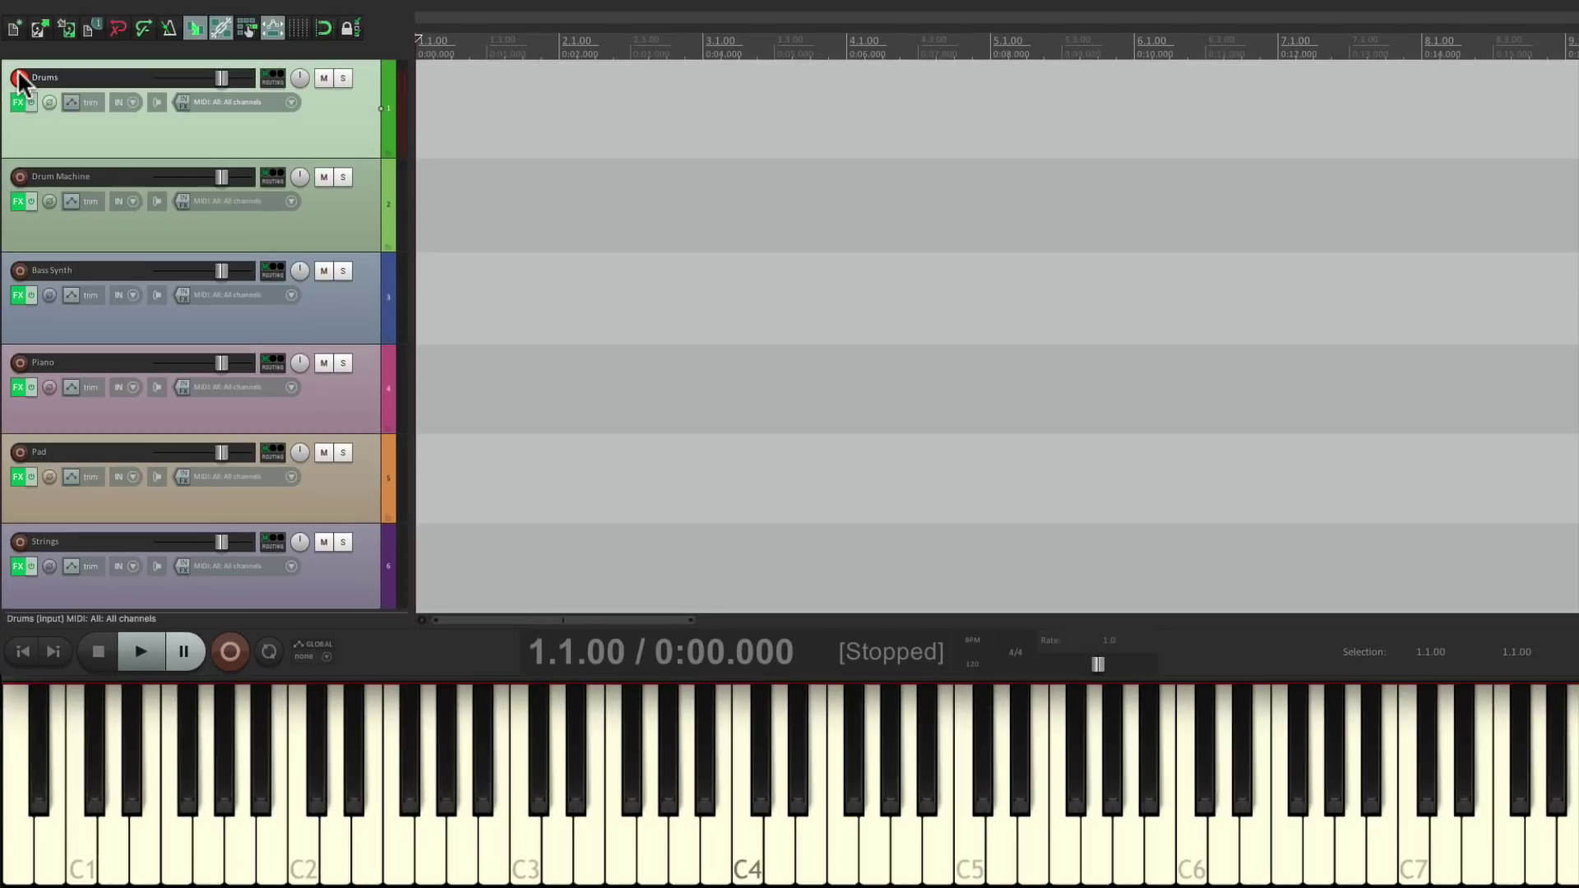
Open and close the Drums track's EZdrummer instrument, then disarm Drums
left_click(18, 100)
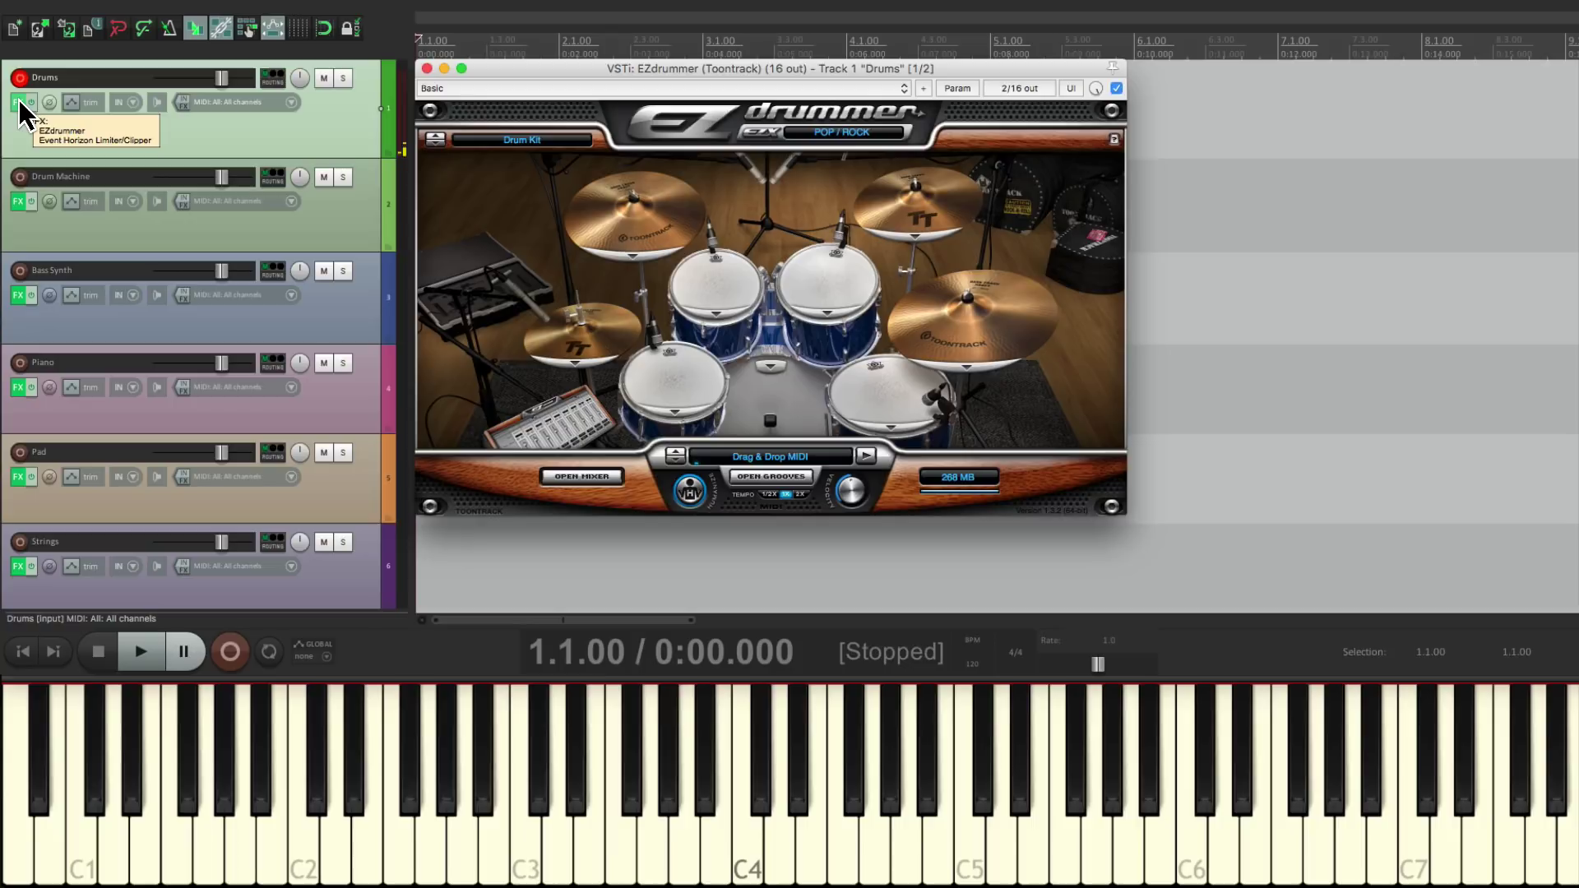
left_click(427, 69)
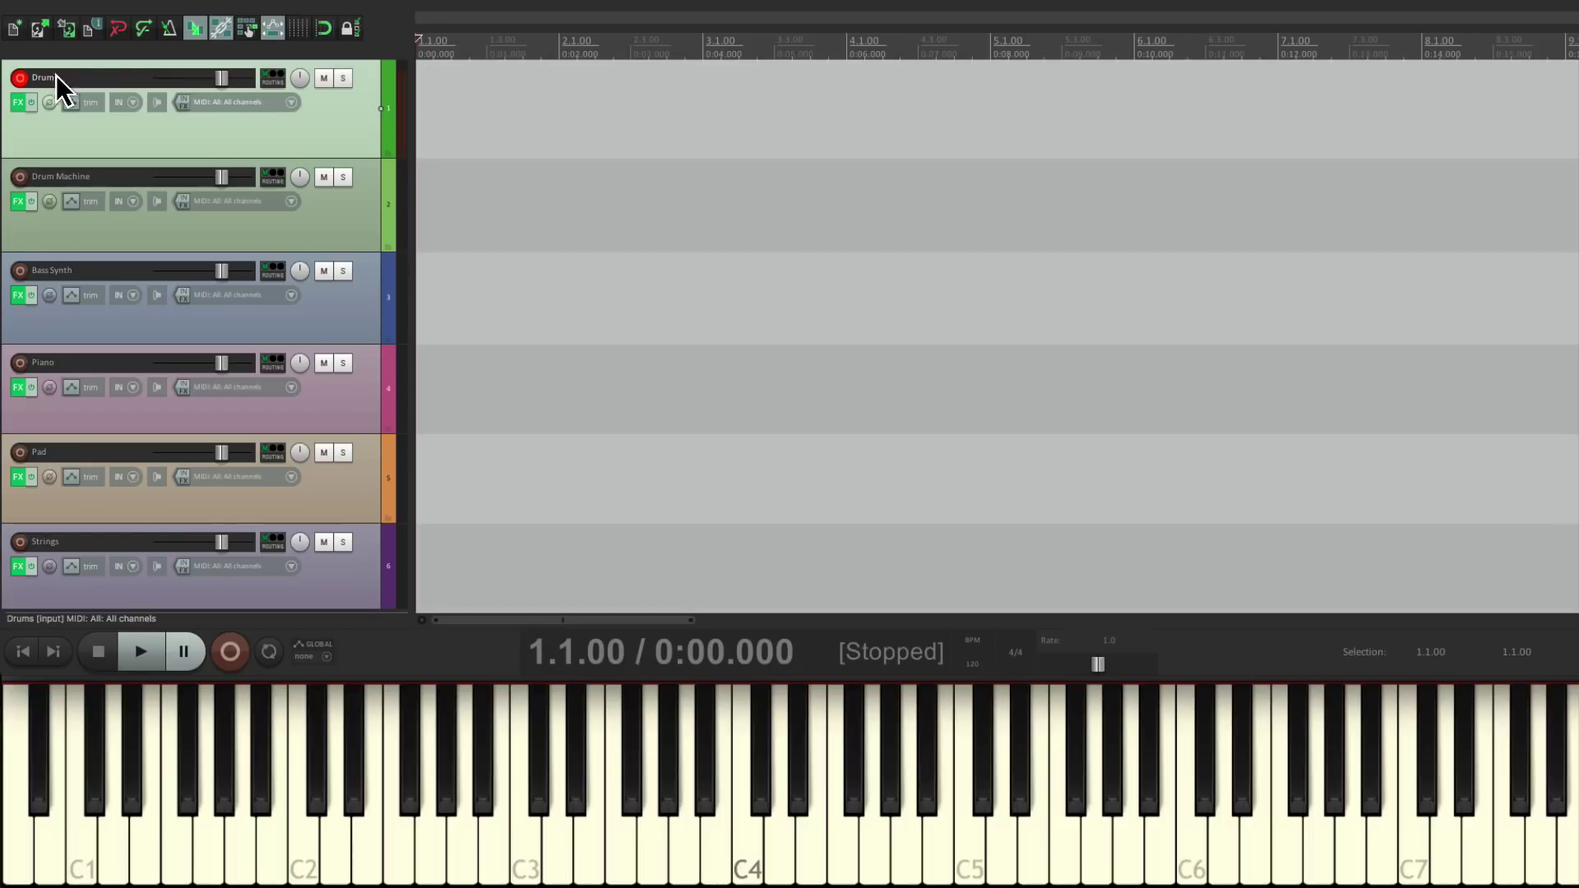
left_click(22, 77)
Arm Drum Machine, open and close its DRUM PRO instrument, then disarm it
left_click(21, 177)
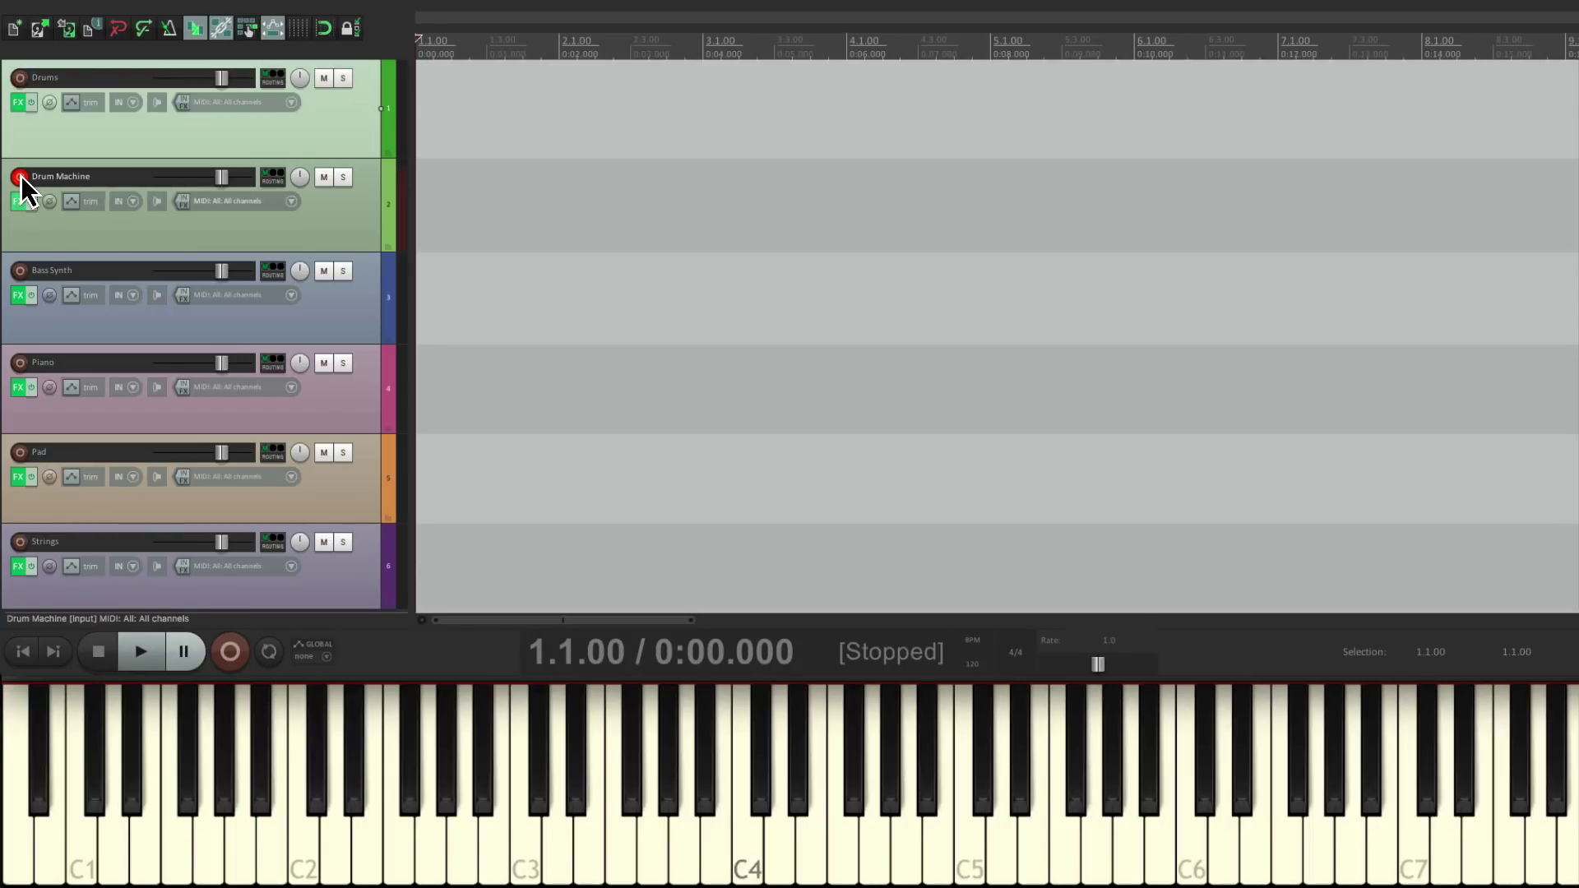
left_click(17, 201)
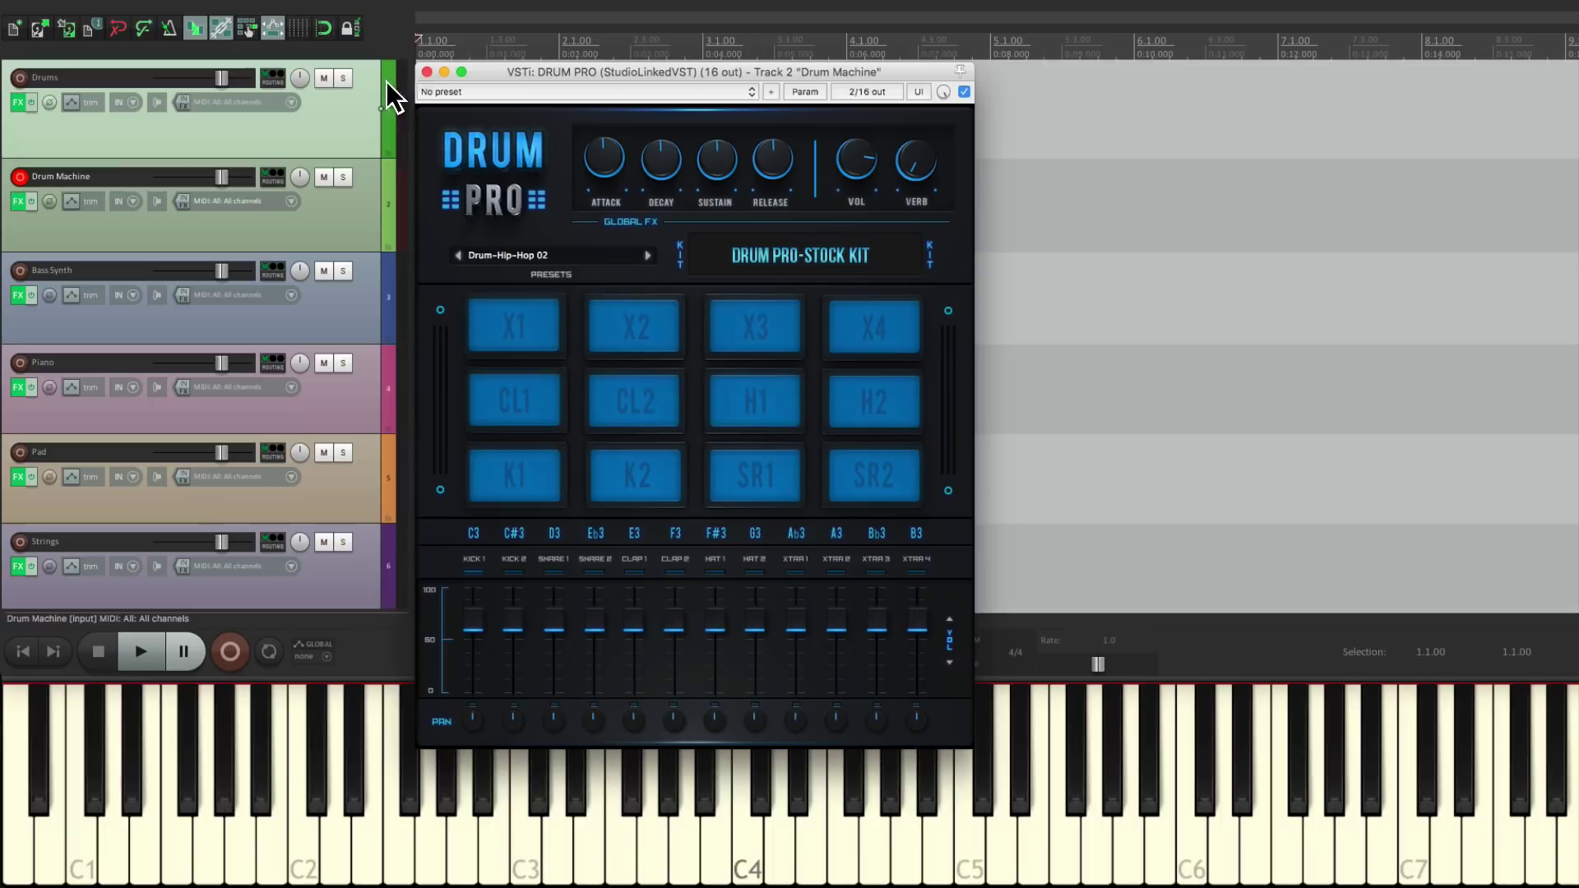
left_click(427, 72)
left_click(19, 176)
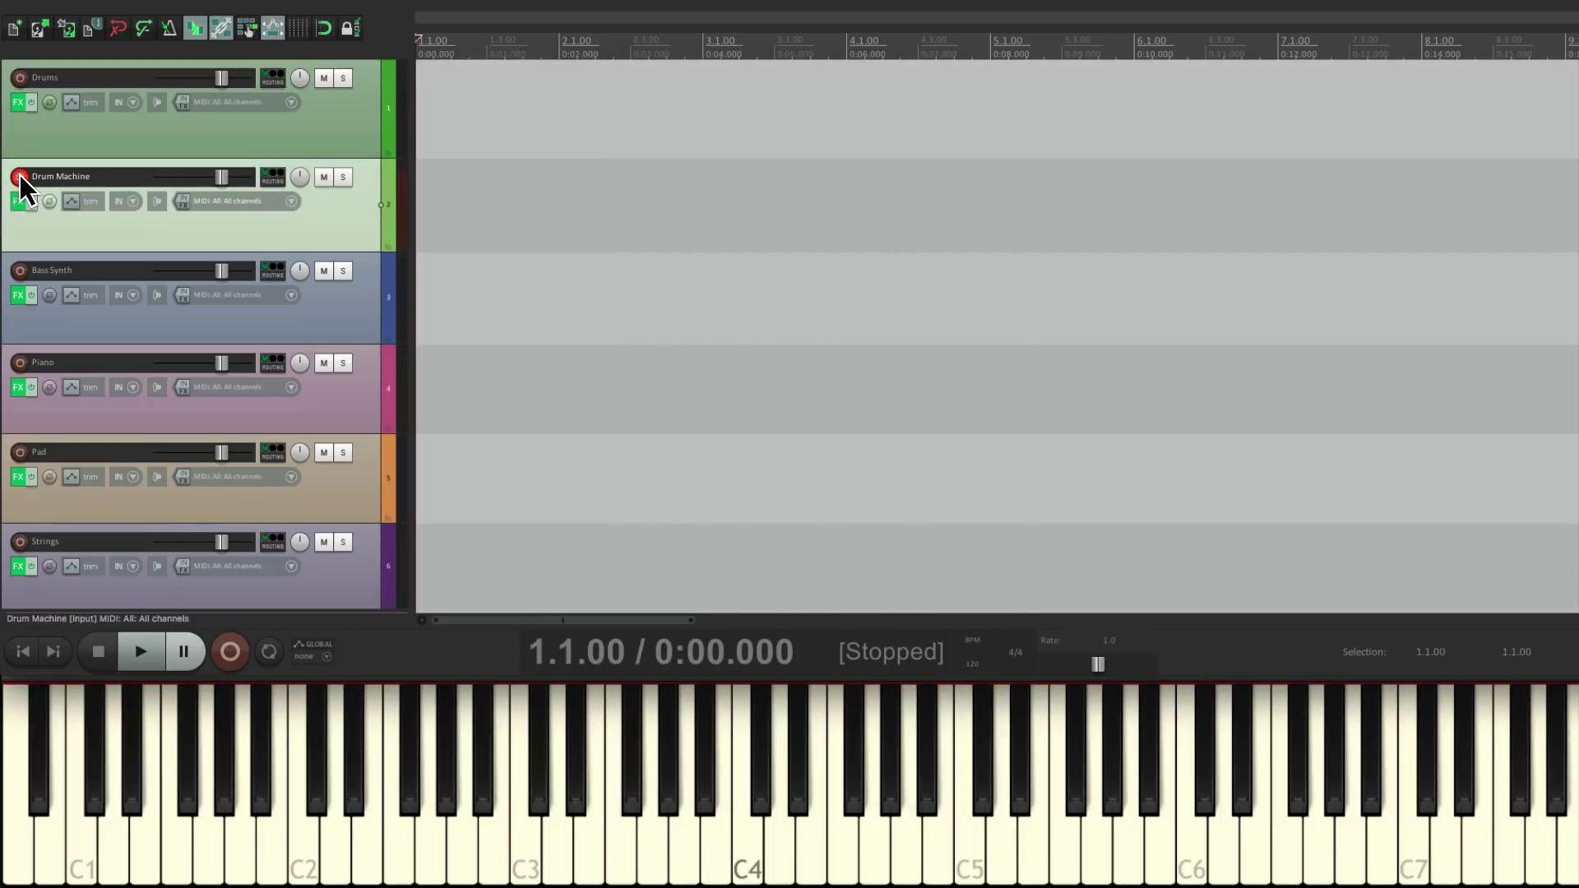
Arm Bass Synth to play TAL NoiseMaker, then arm Piano to play Piano One, disarming each afterwards
left_click(19, 269)
left_click(19, 294)
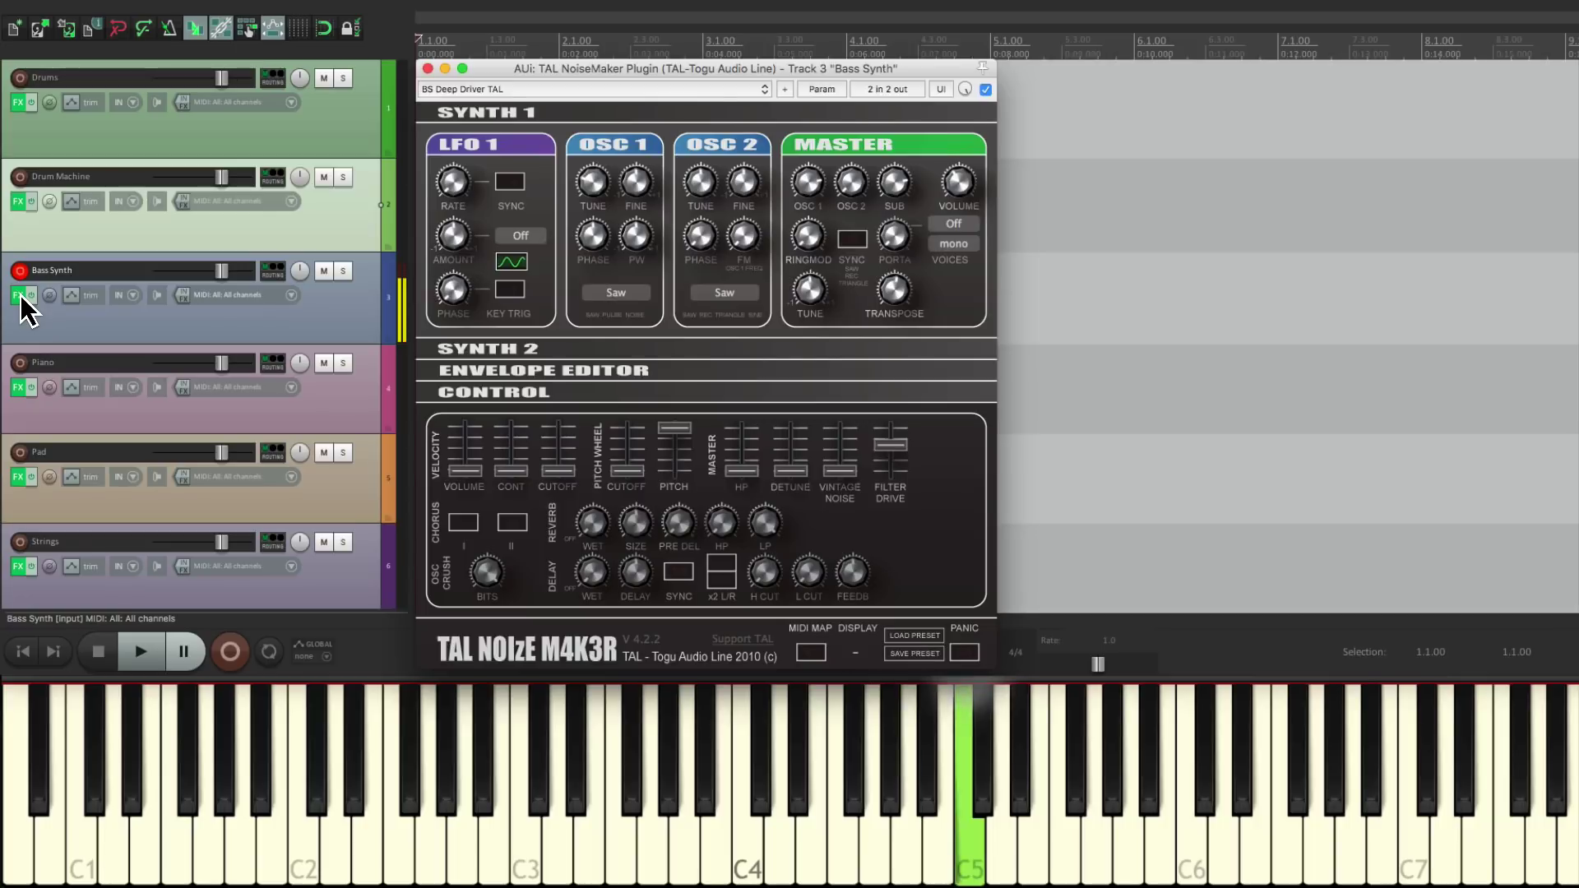
left_click(18, 269)
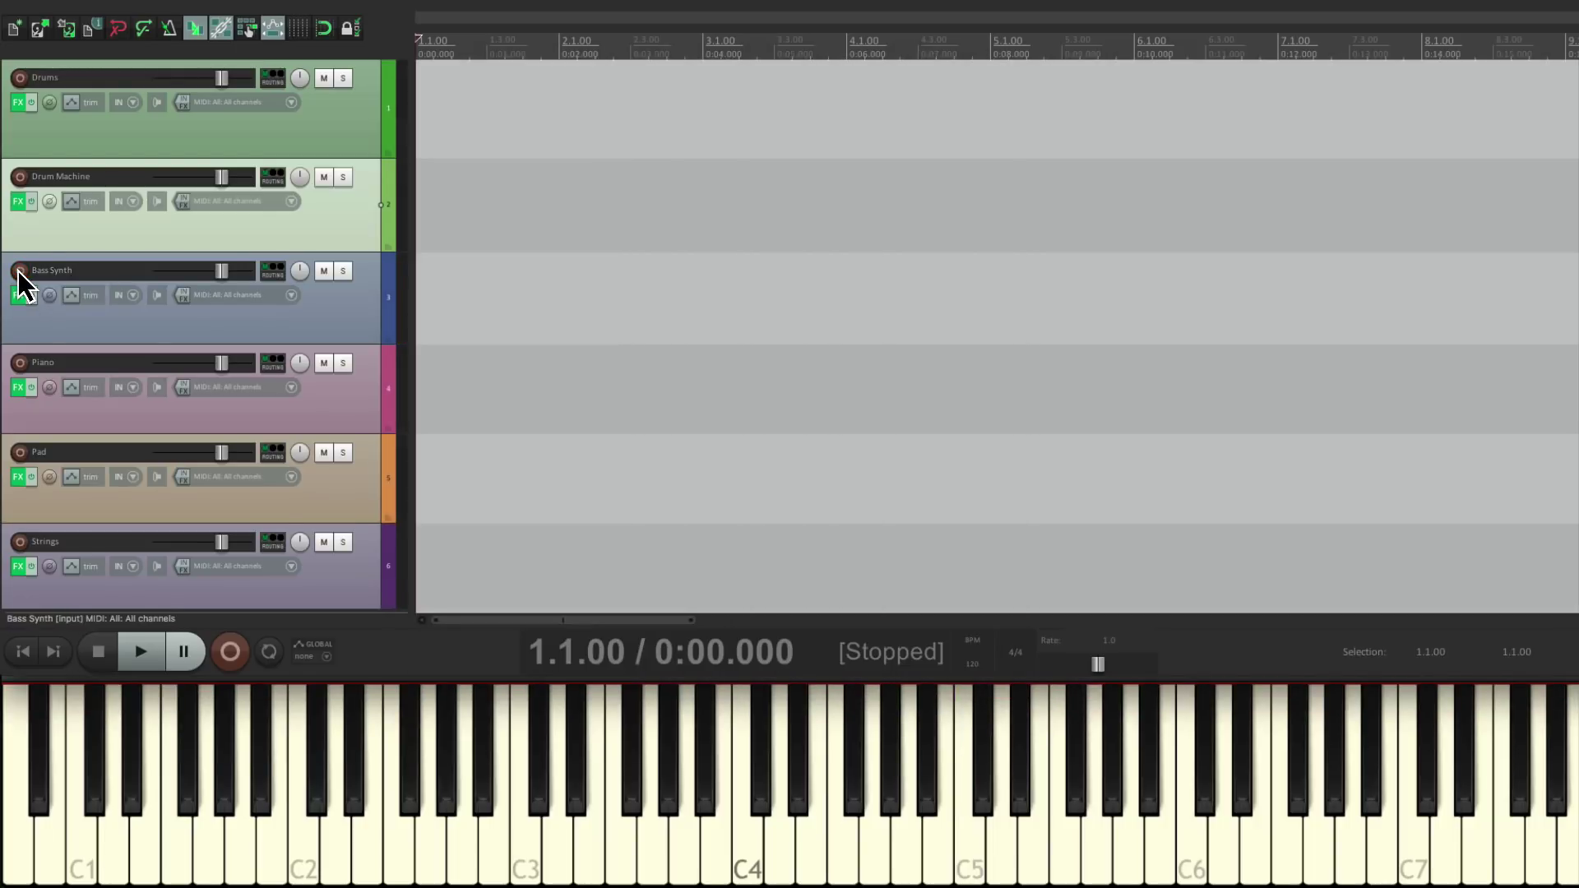
left_click(19, 362)
left_click(17, 386)
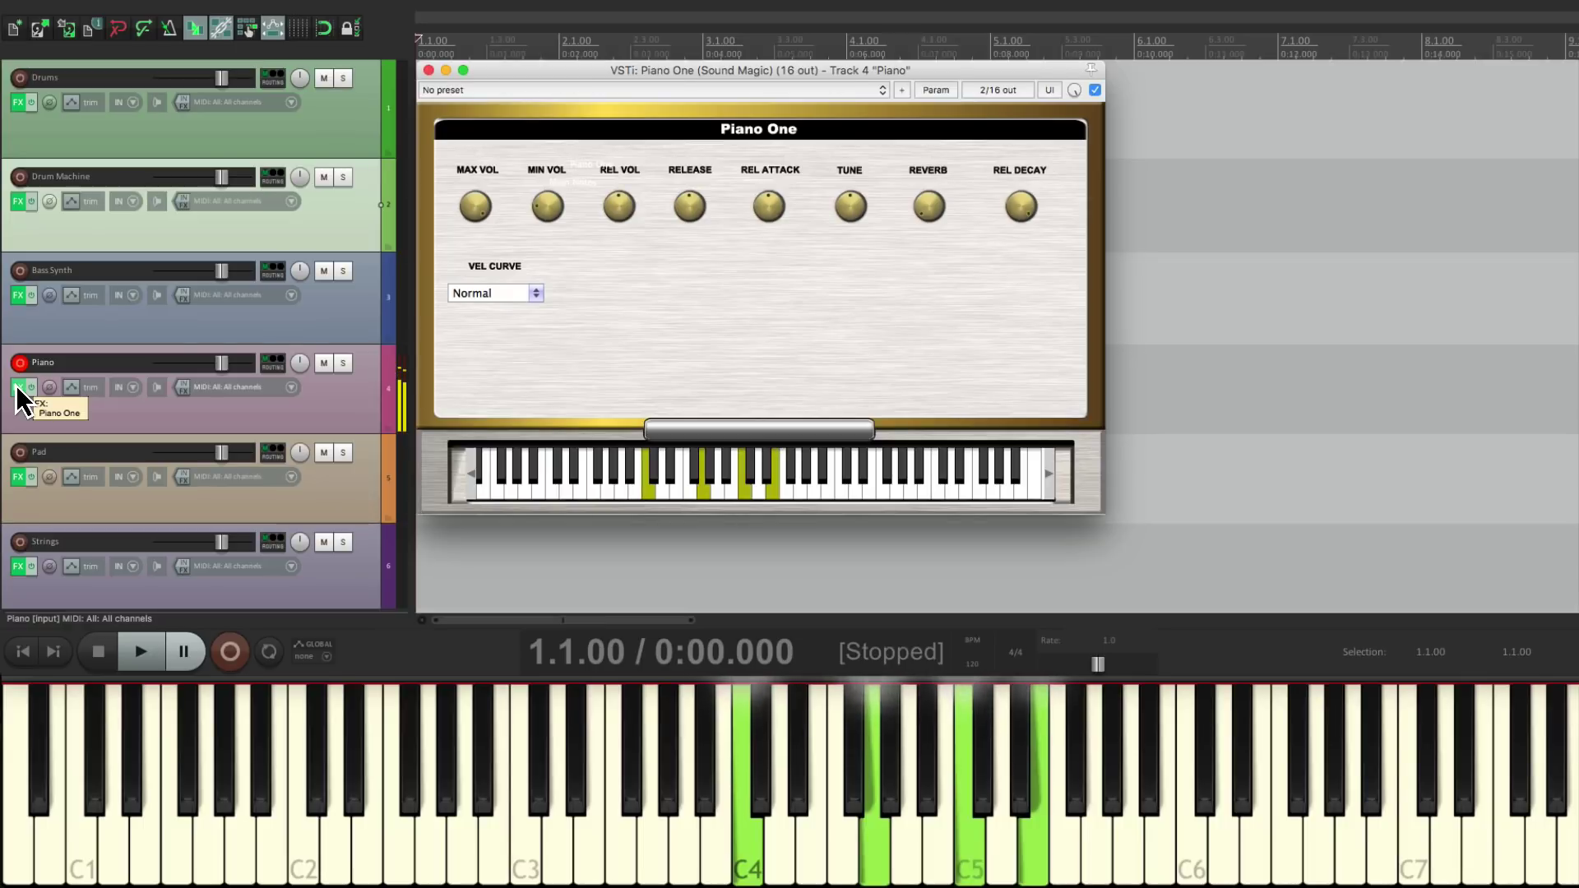
left_click(16, 387)
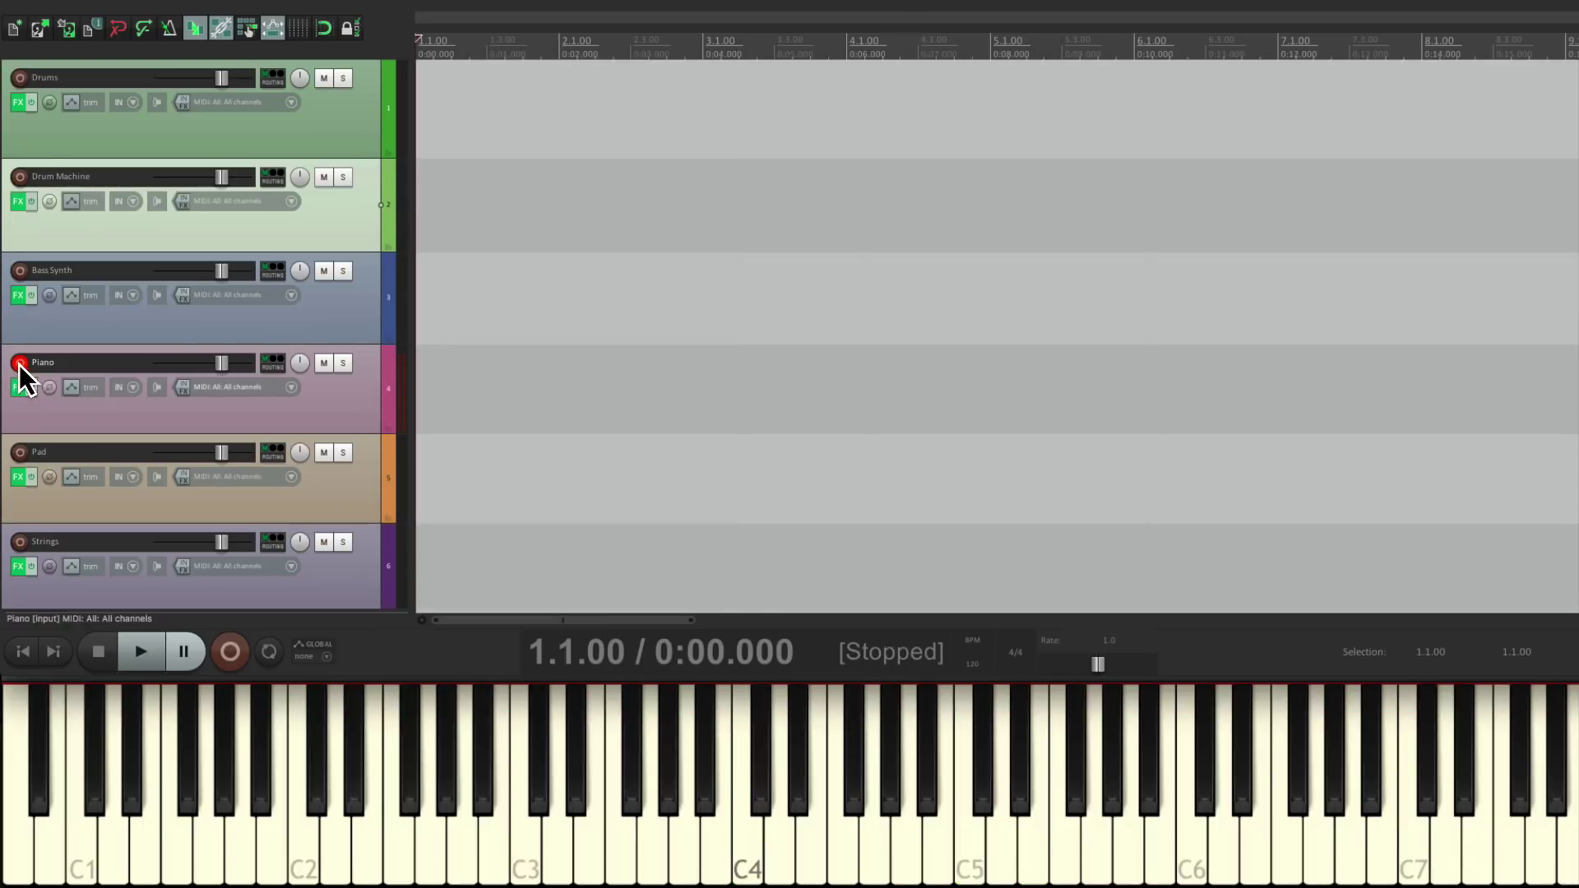
left_click(19, 363)
Arm Pad to play its Xpand!2, disarm it, then arm Strings and play its Xpand!2
left_click(20, 452)
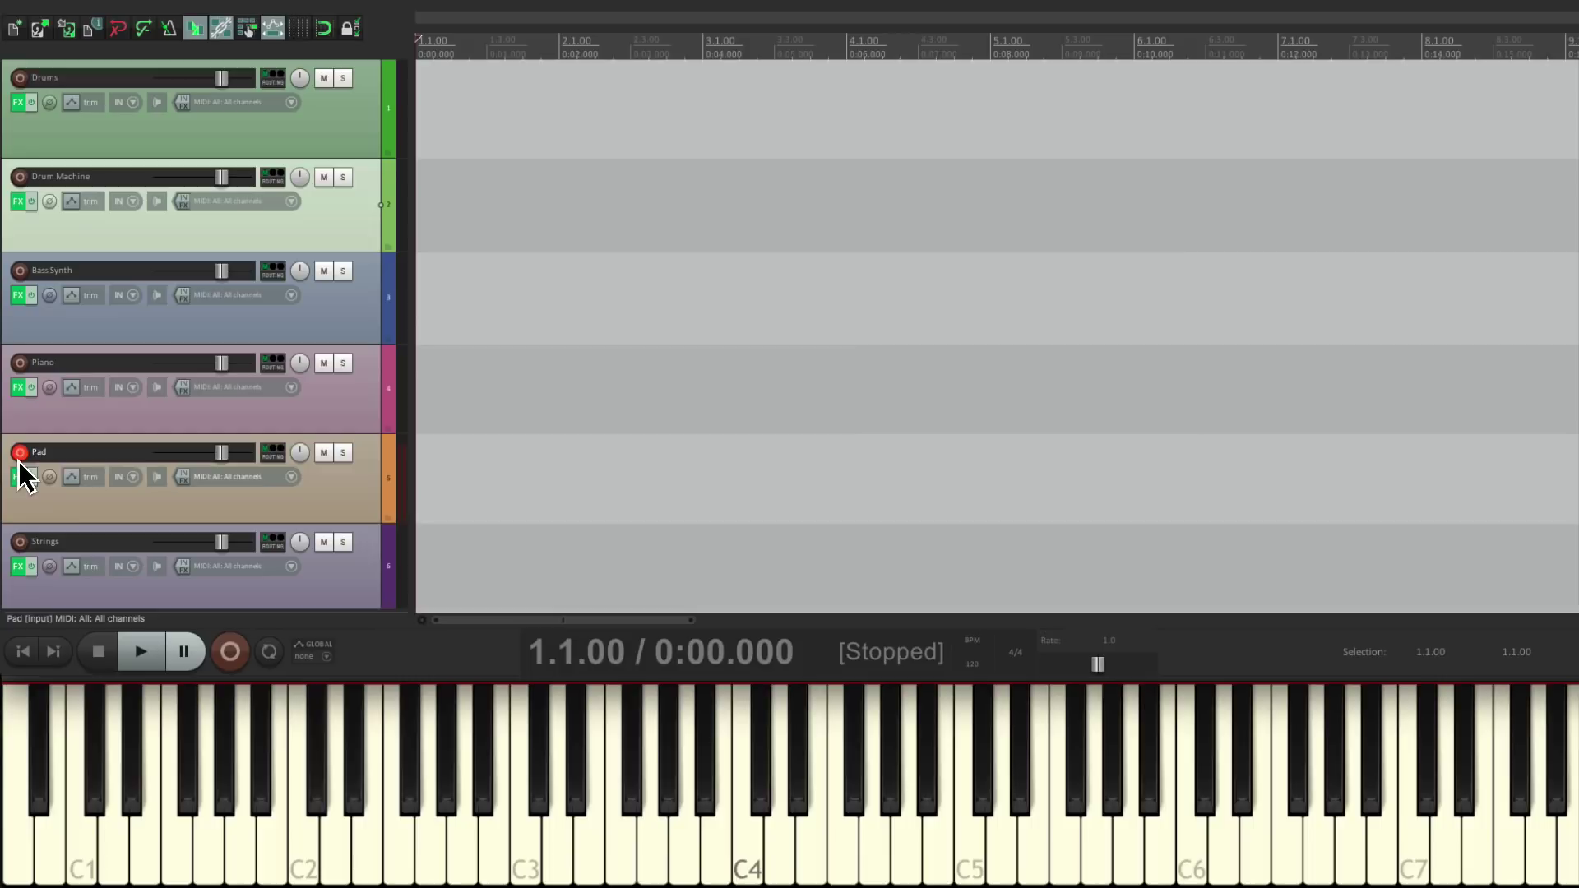
left_click(18, 476)
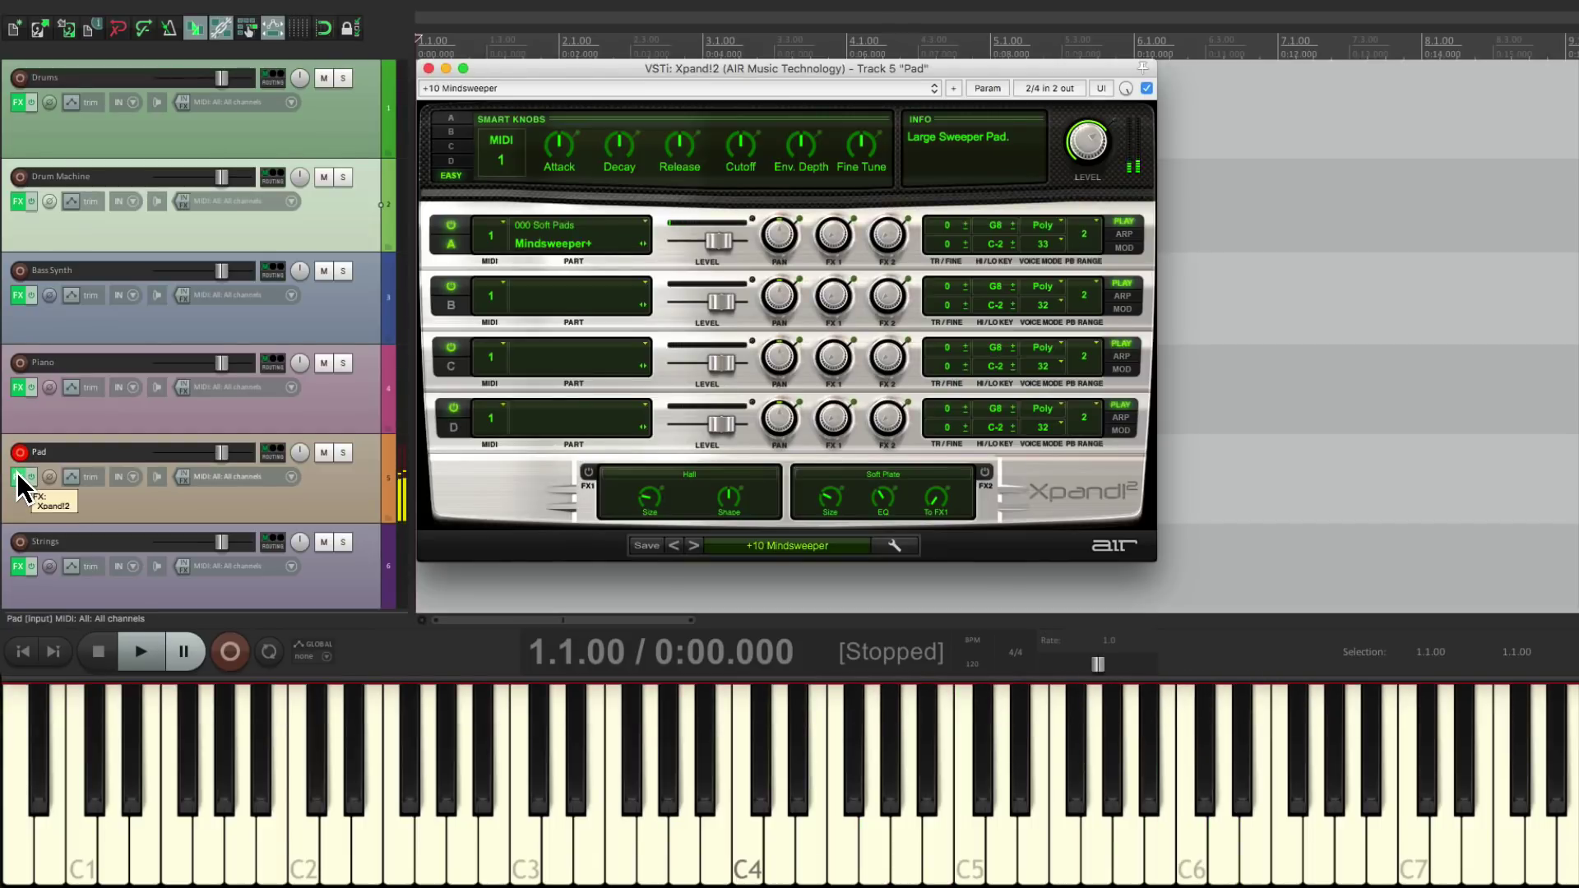
left_click(17, 476)
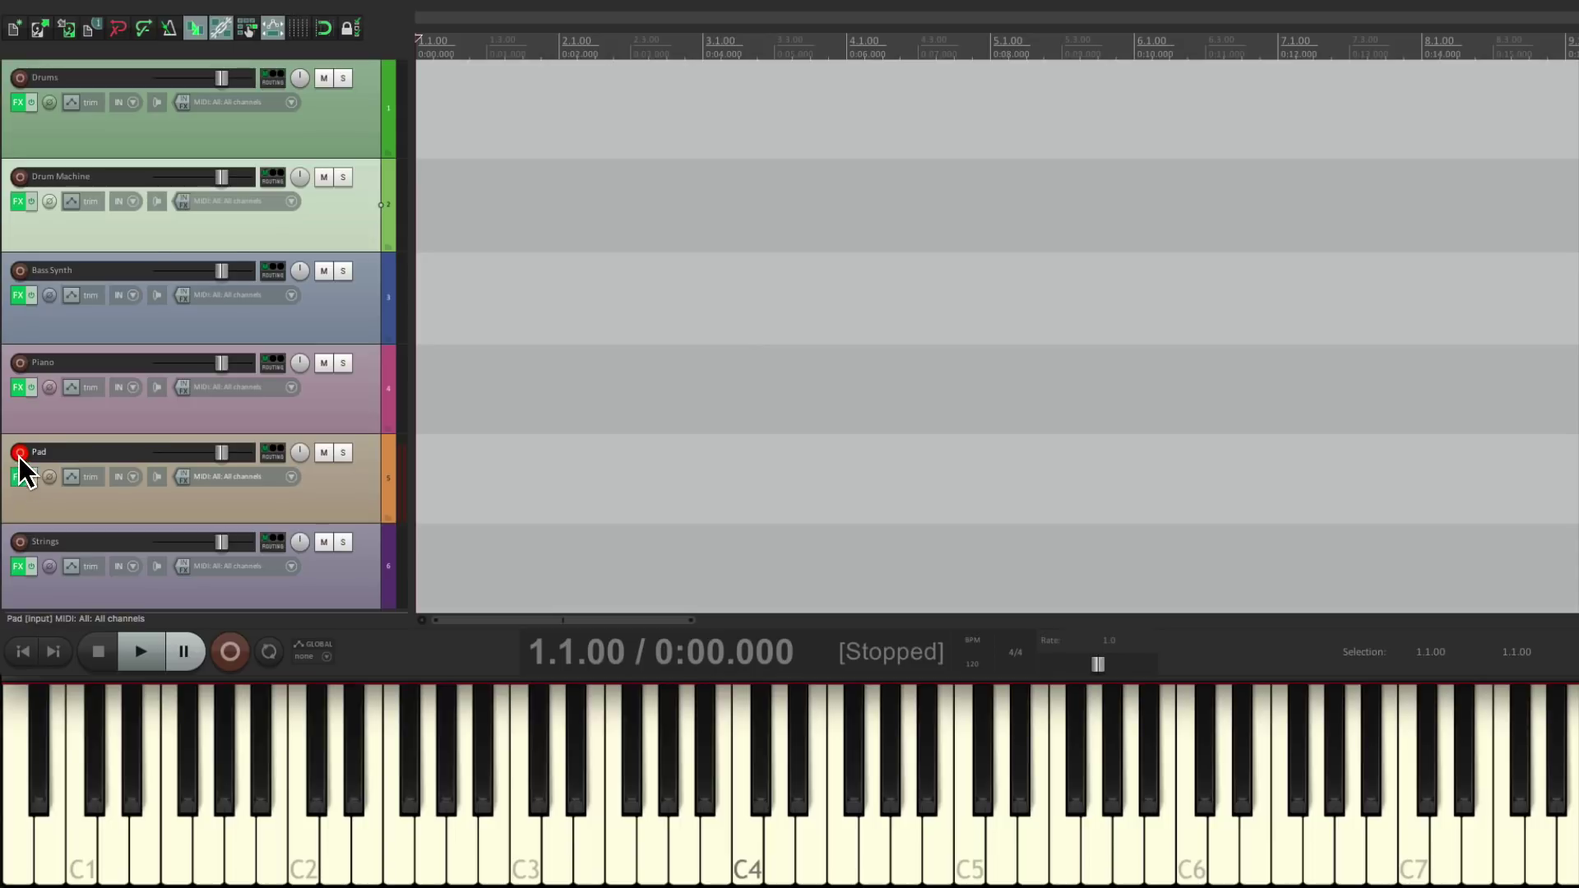
left_click(20, 452)
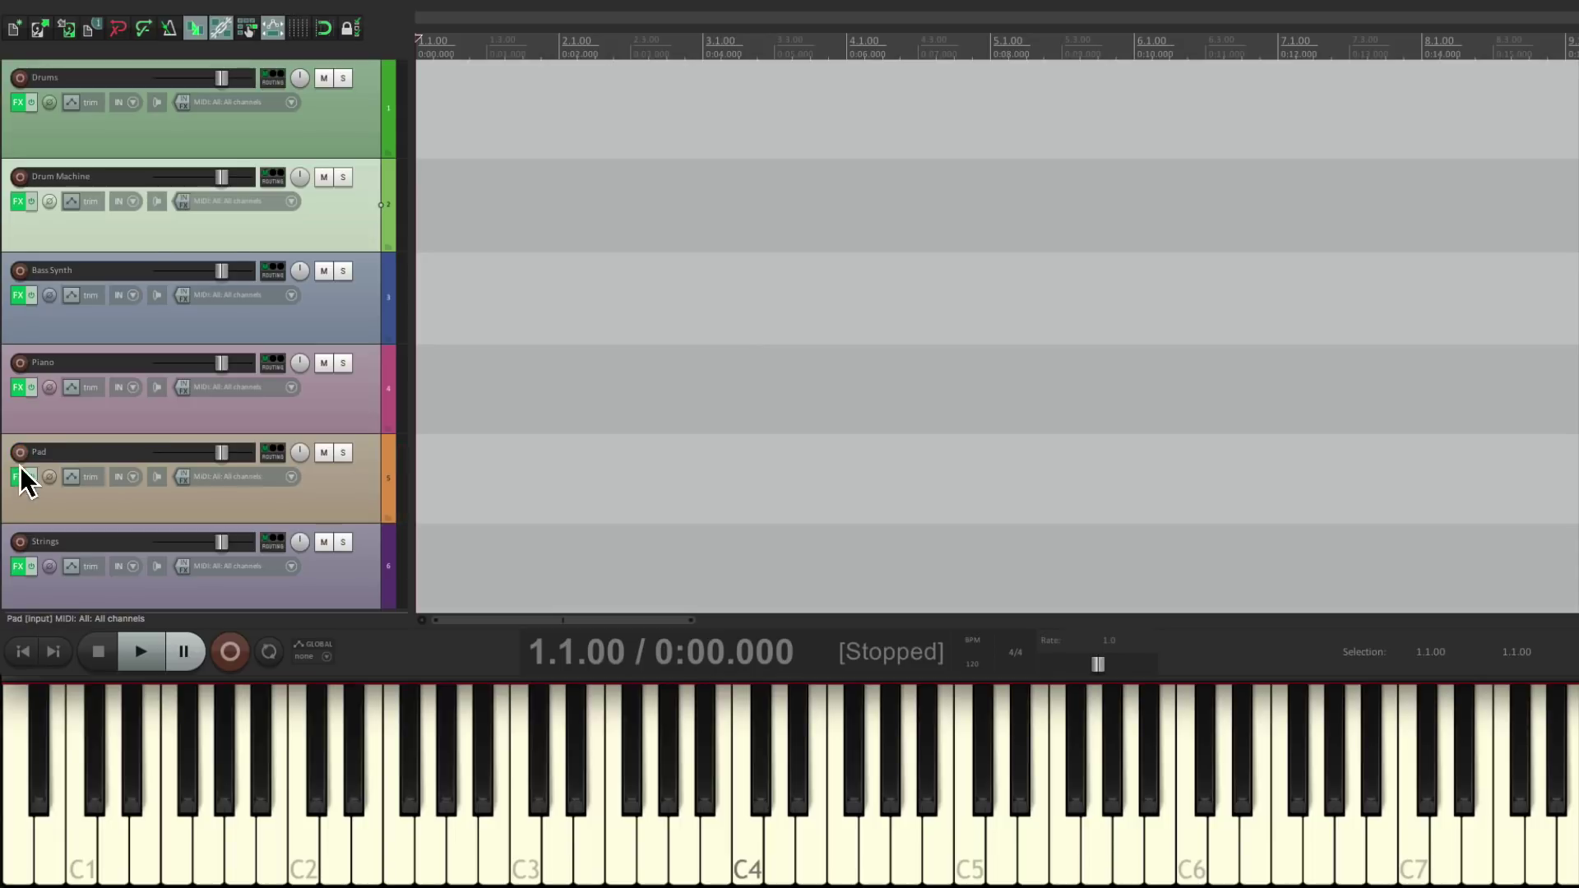
left_click(20, 541)
left_click(17, 566)
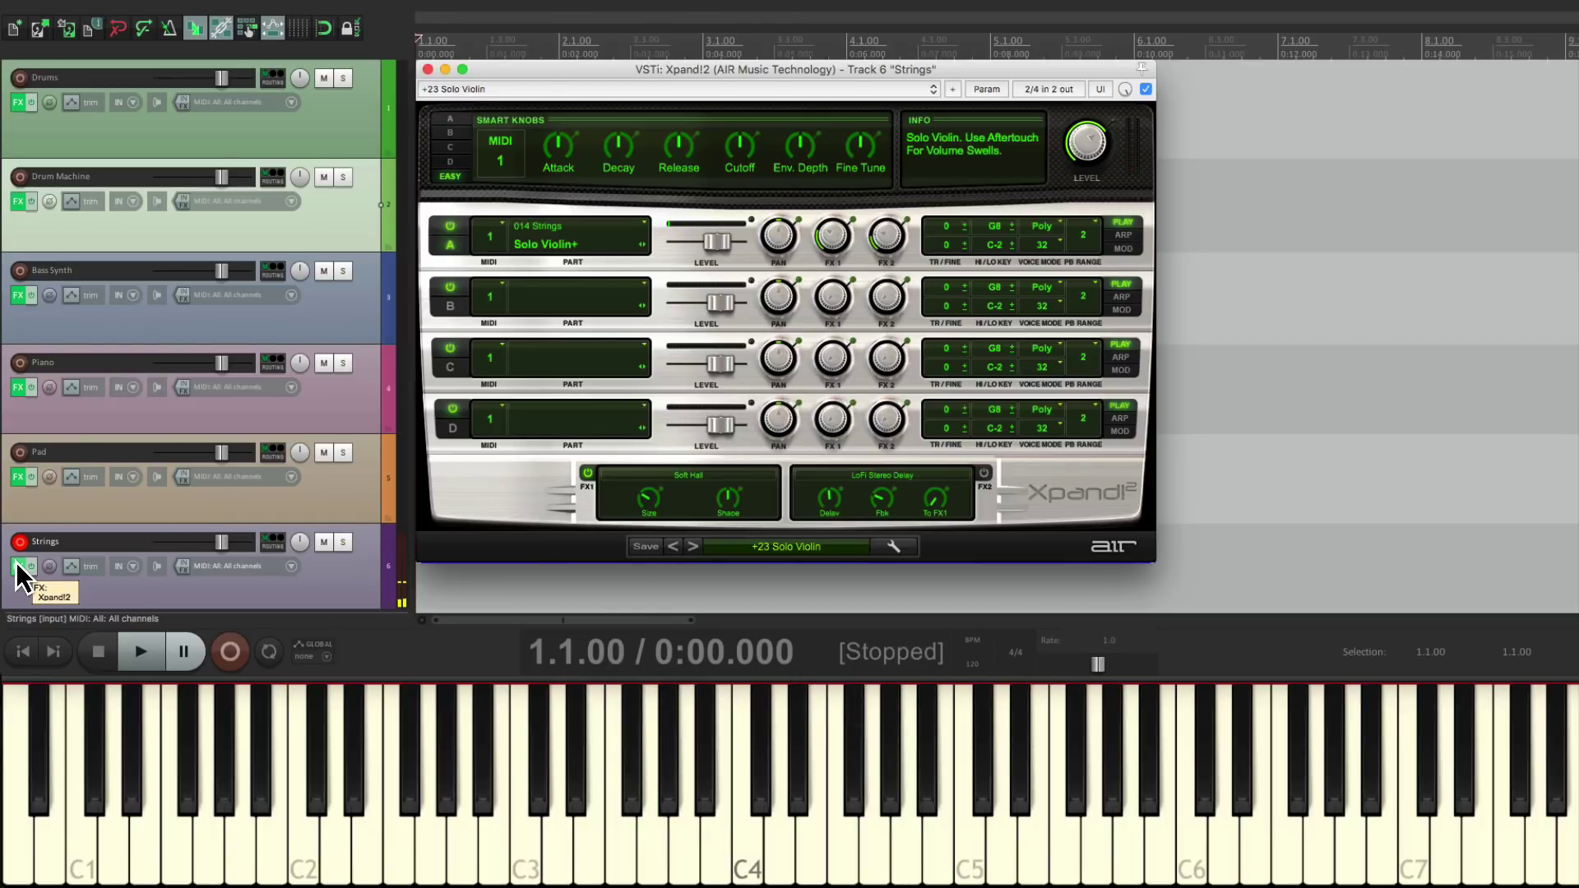
left_click(17, 565)
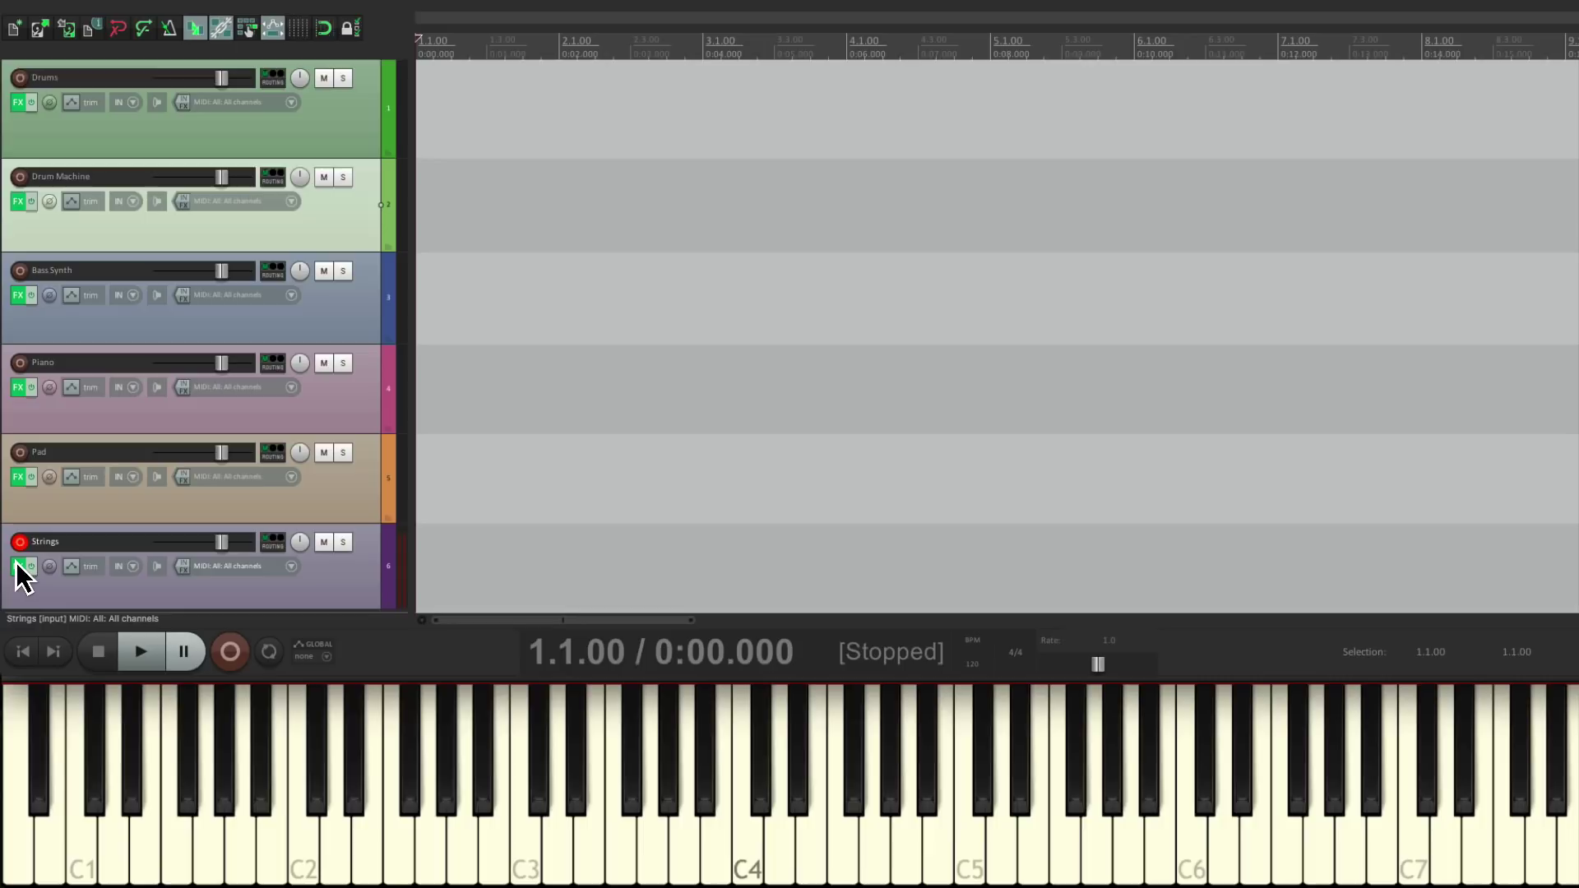
Disarm Strings, enable 'Automatic record-arm when track selected' on Drums, and select Drums to arm it
left_click(19, 541)
right_click(19, 77)
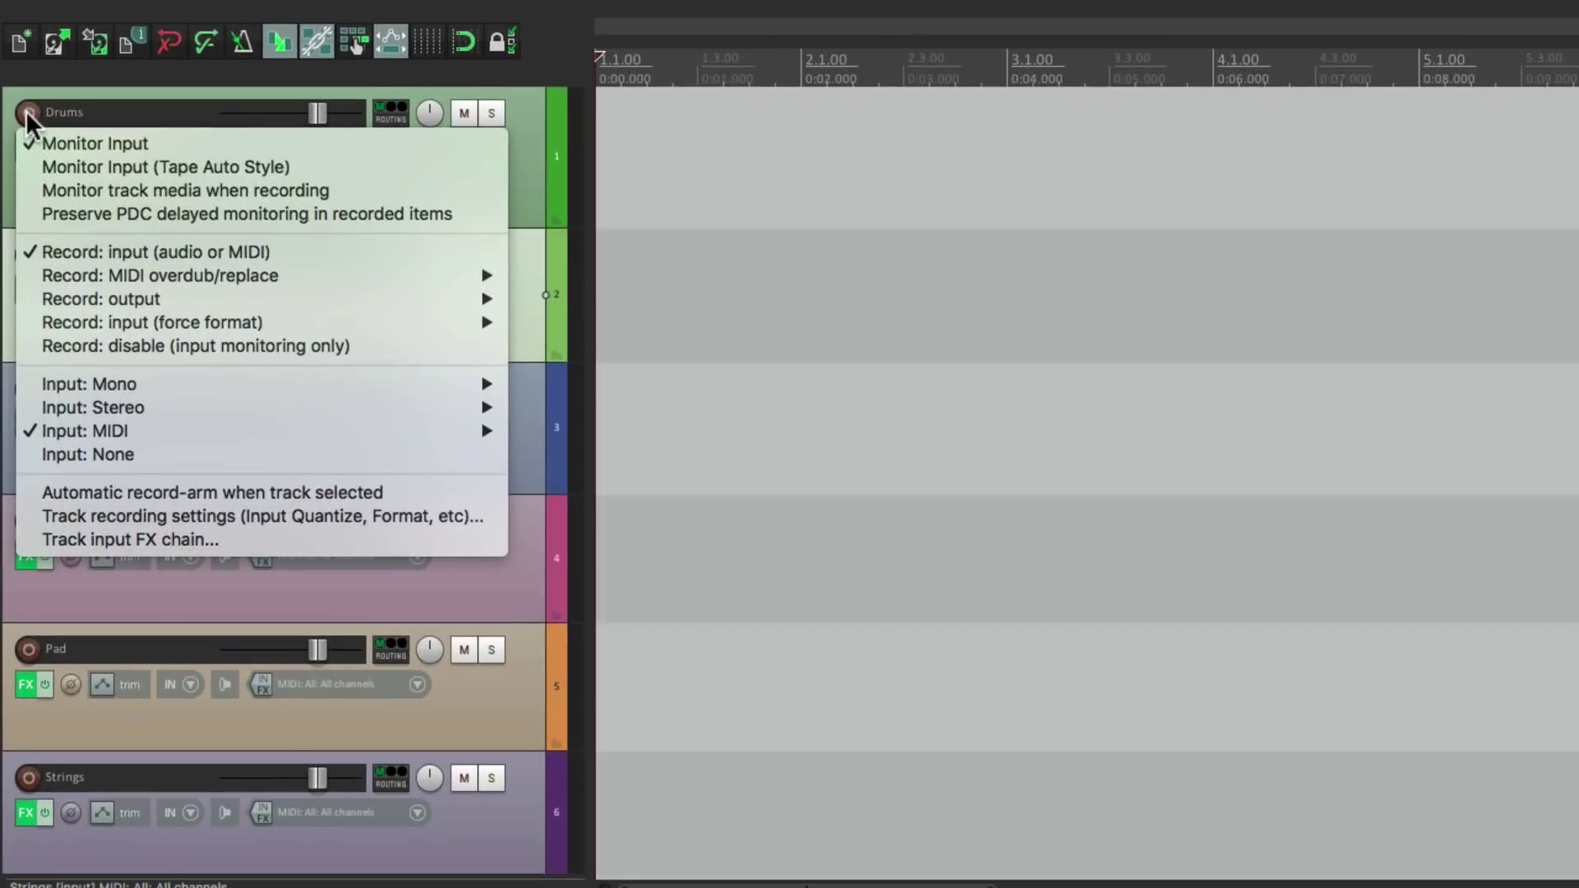
left_click(25, 492)
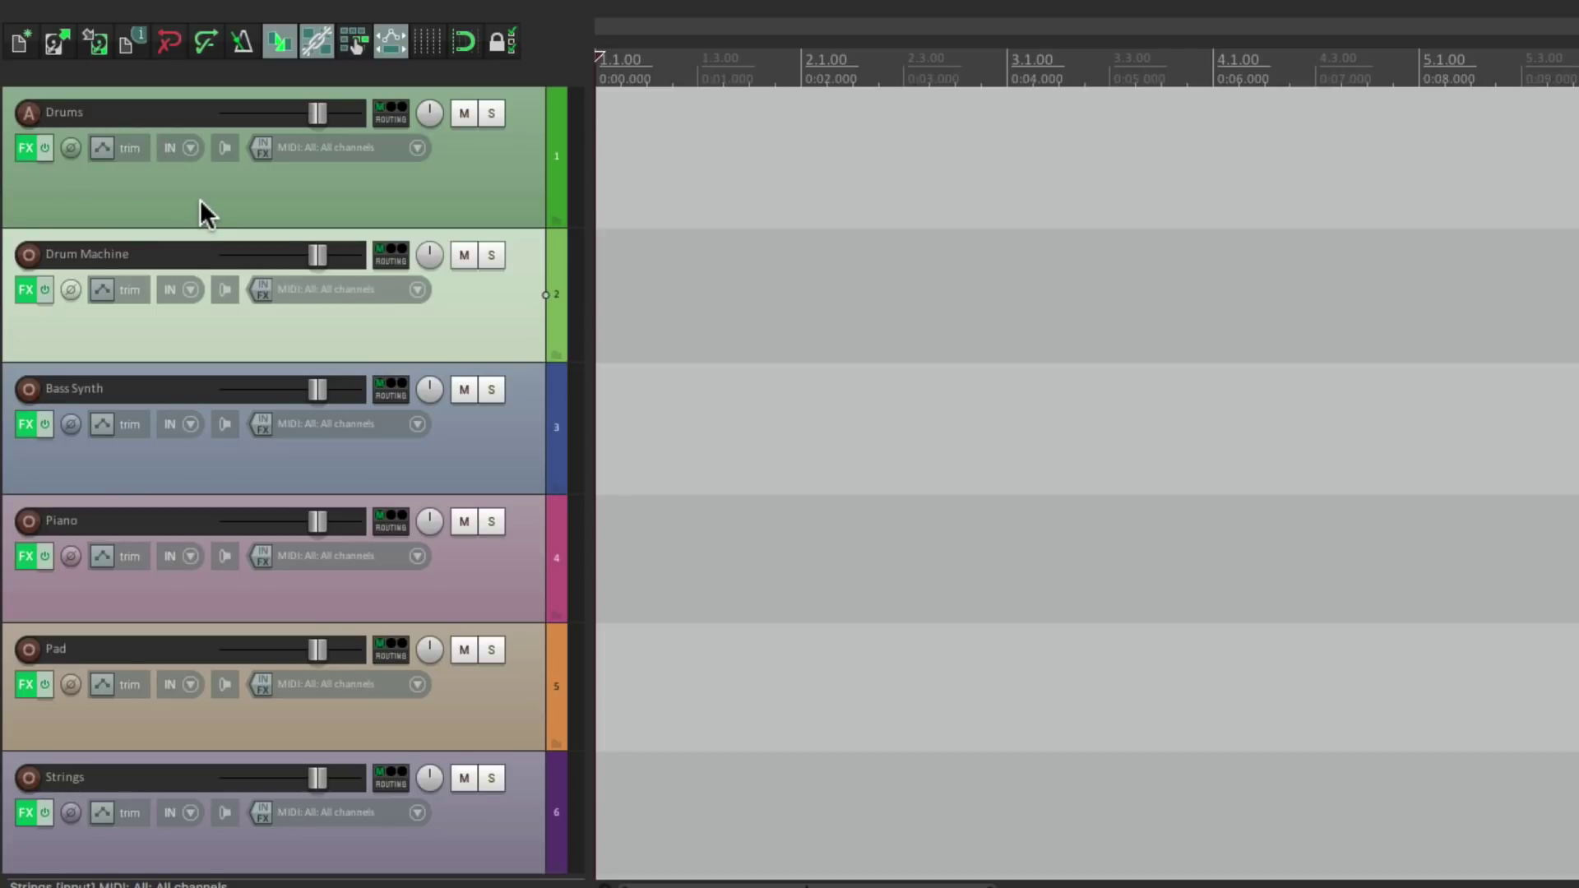
left_click(266, 202)
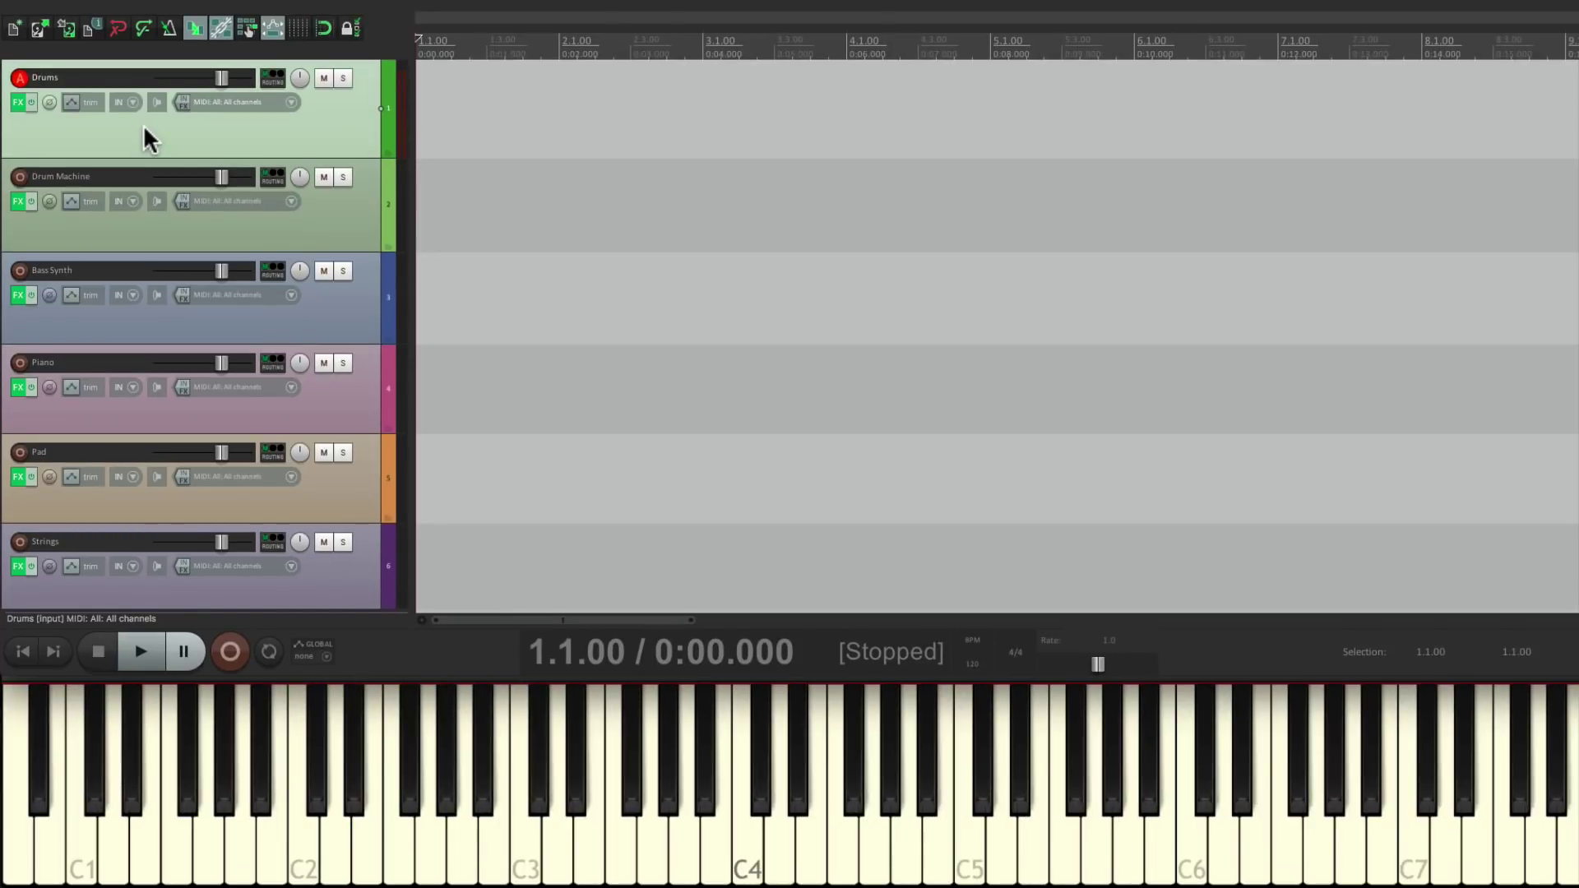
Disarm Drums, enable automatic record-arm on selection for Drum Machine, then alternate selecting Drums and Drum Machine
left_click(23, 75)
right_click(19, 176)
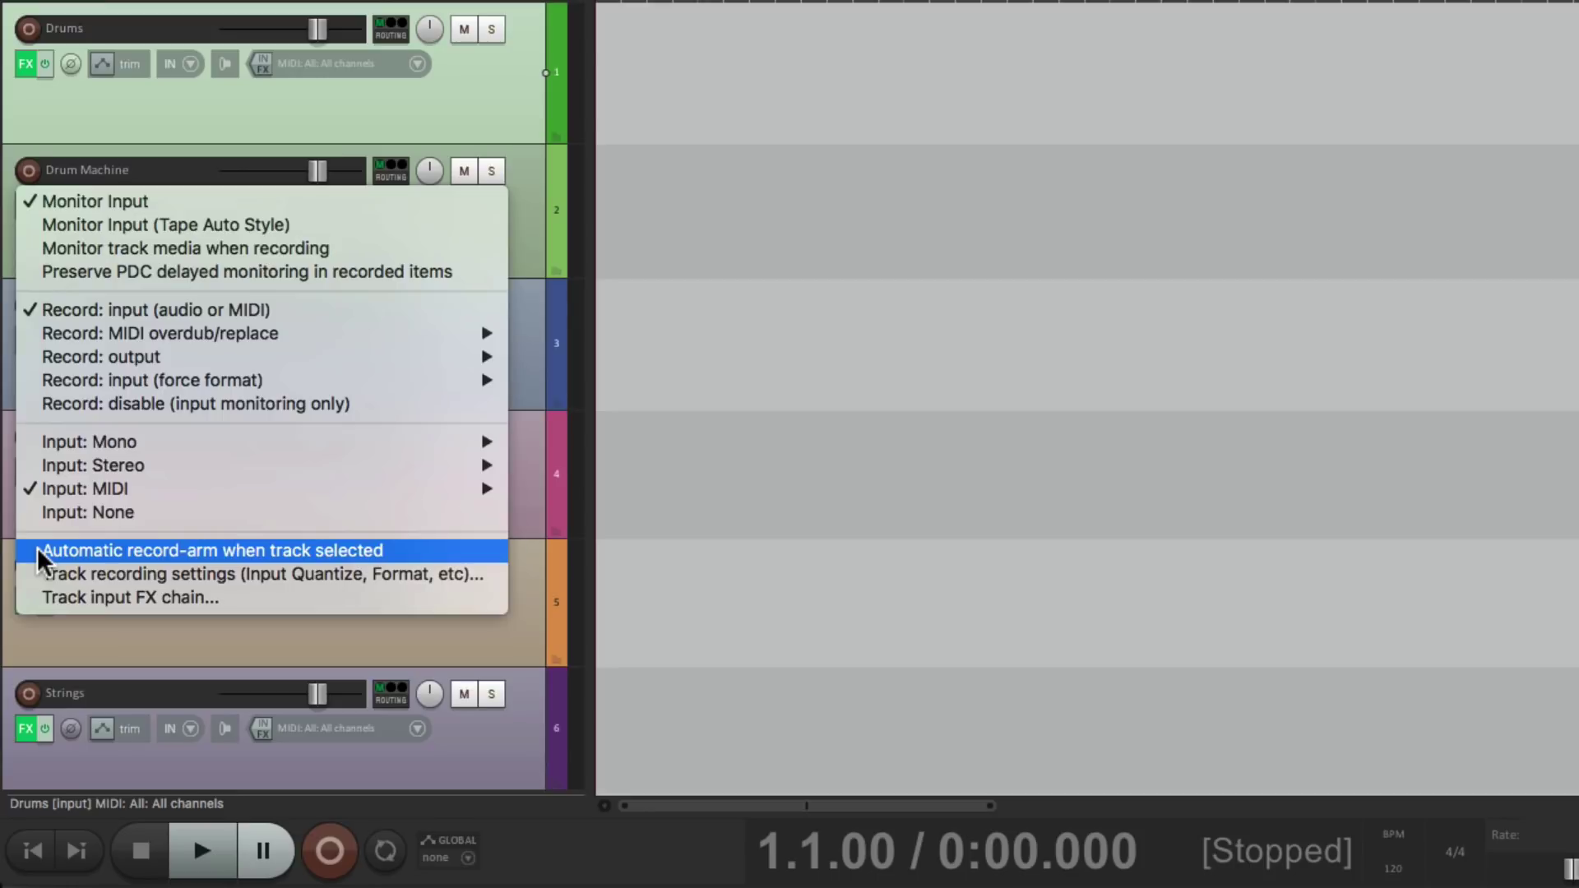
left_click(37, 546)
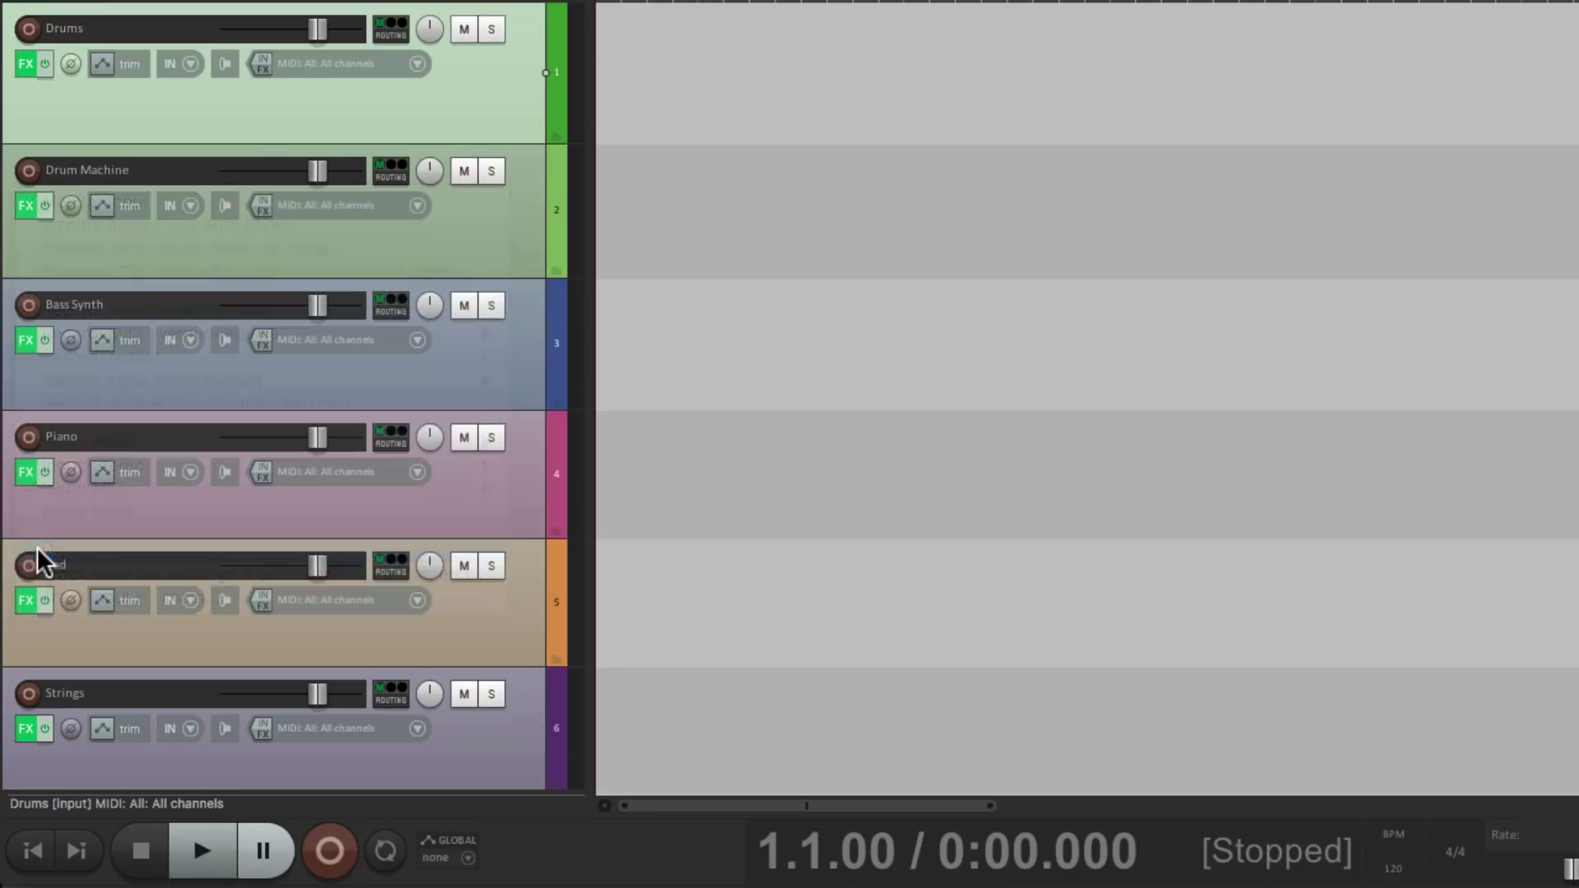
left_click(168, 231)
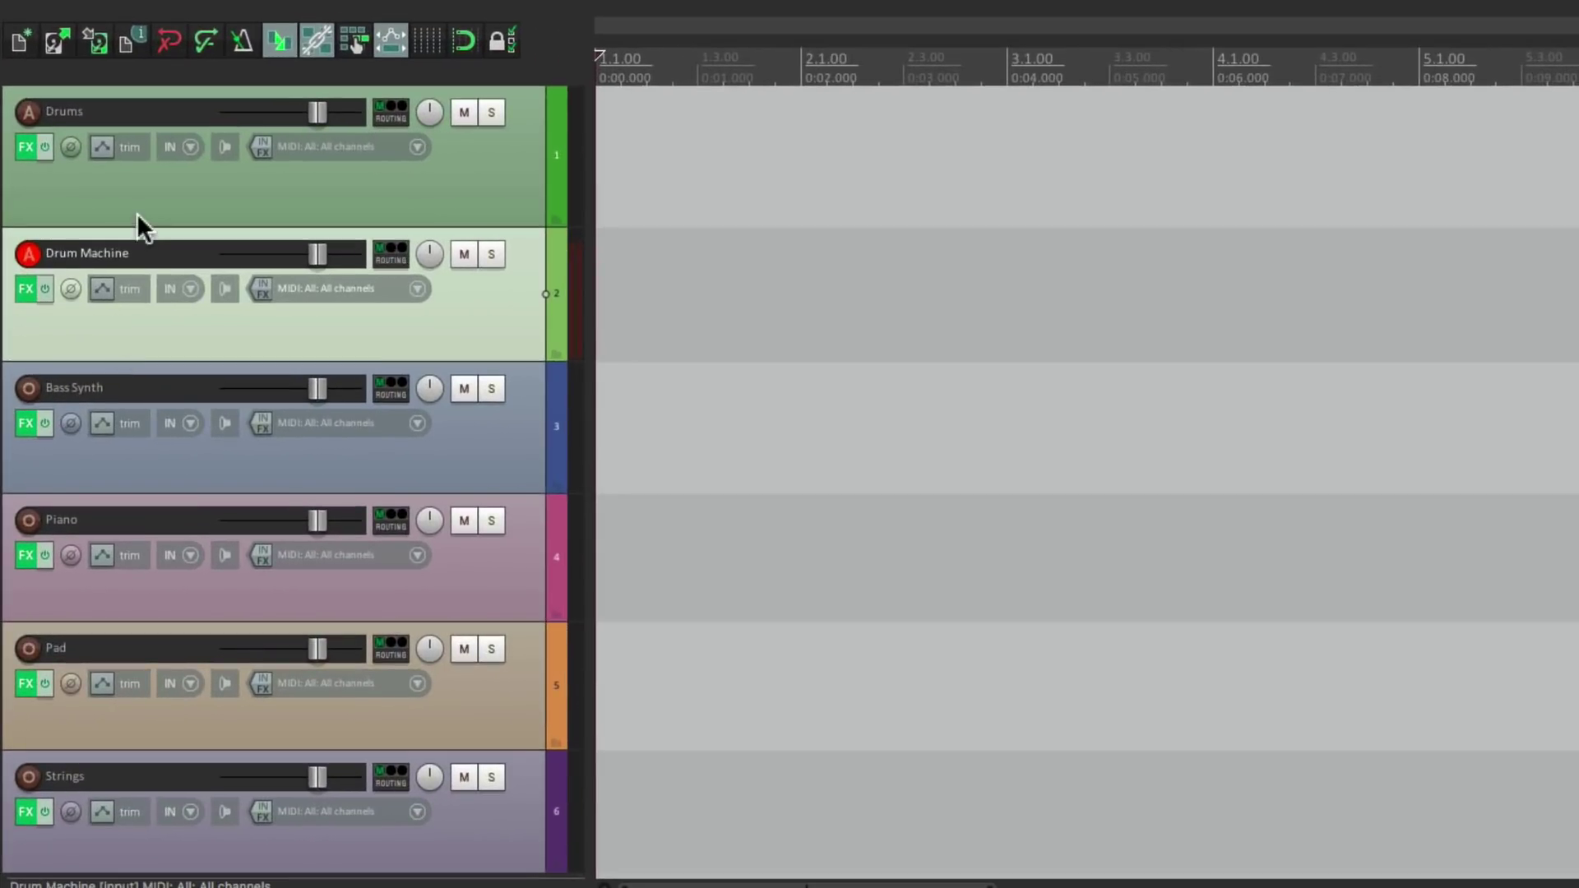
left_click(140, 193)
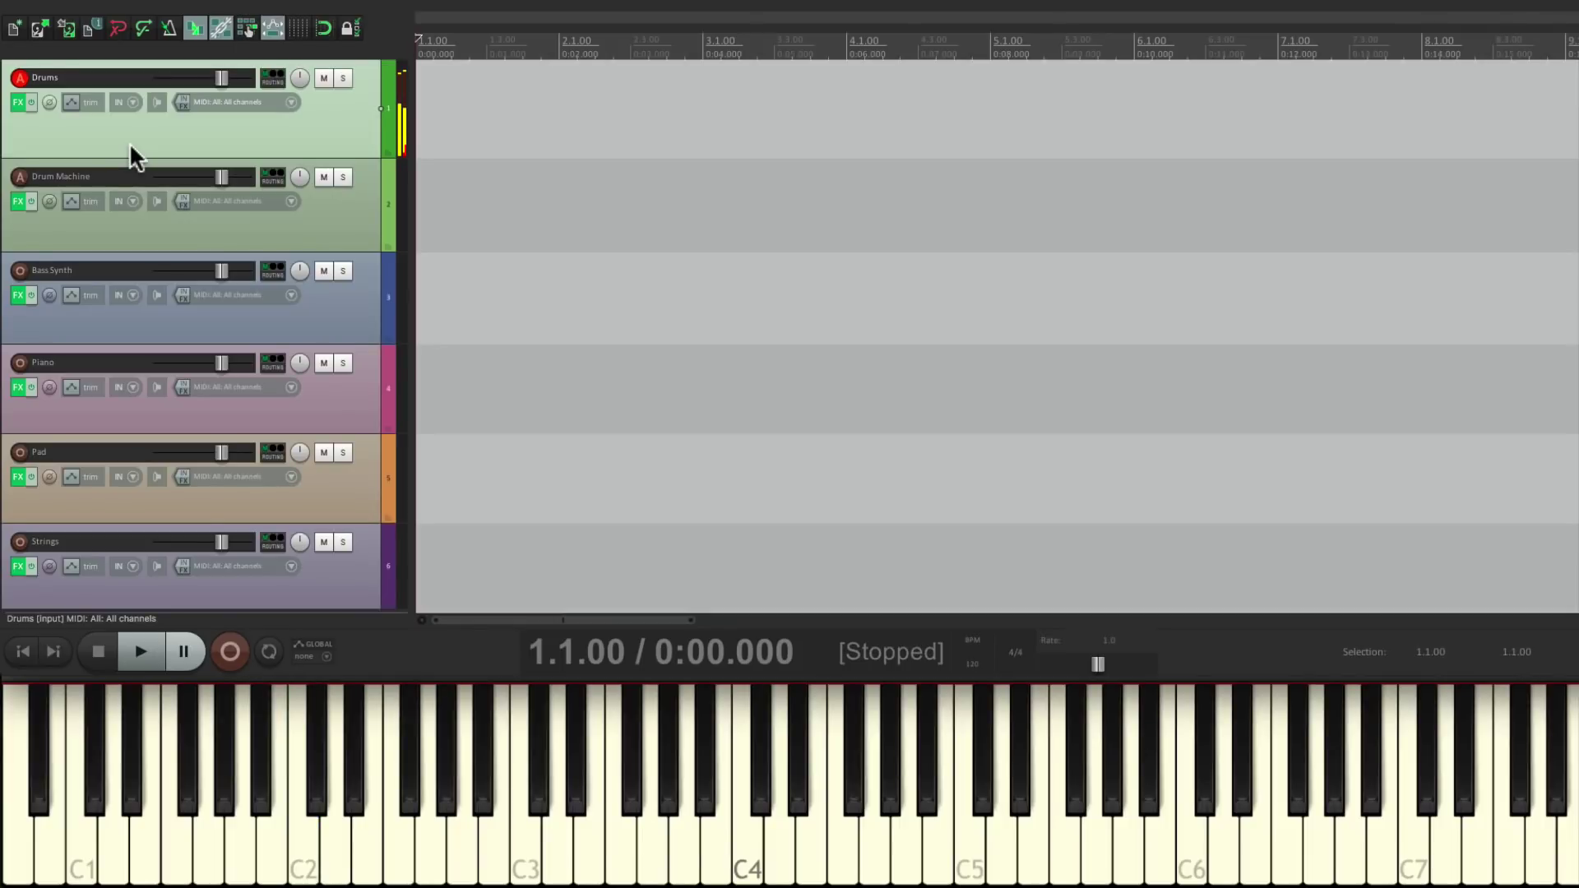
left_click(172, 229)
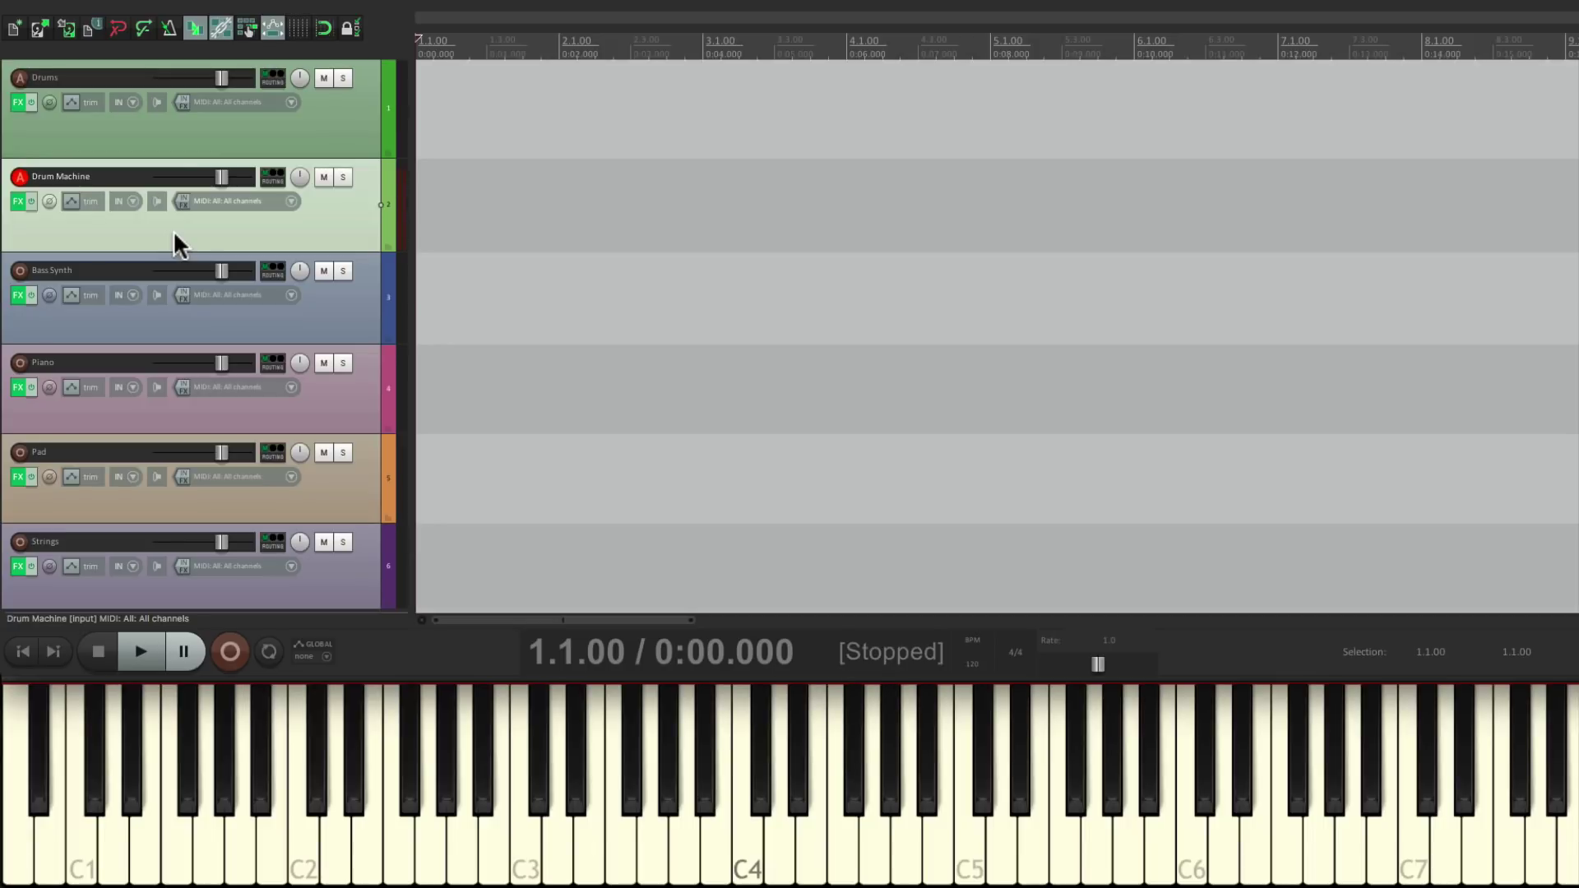
Select all tracks with Ctrl+A, enable 'Automatic record-arm when track selected' for them, then reselect Drums only
left_click(151, 135)
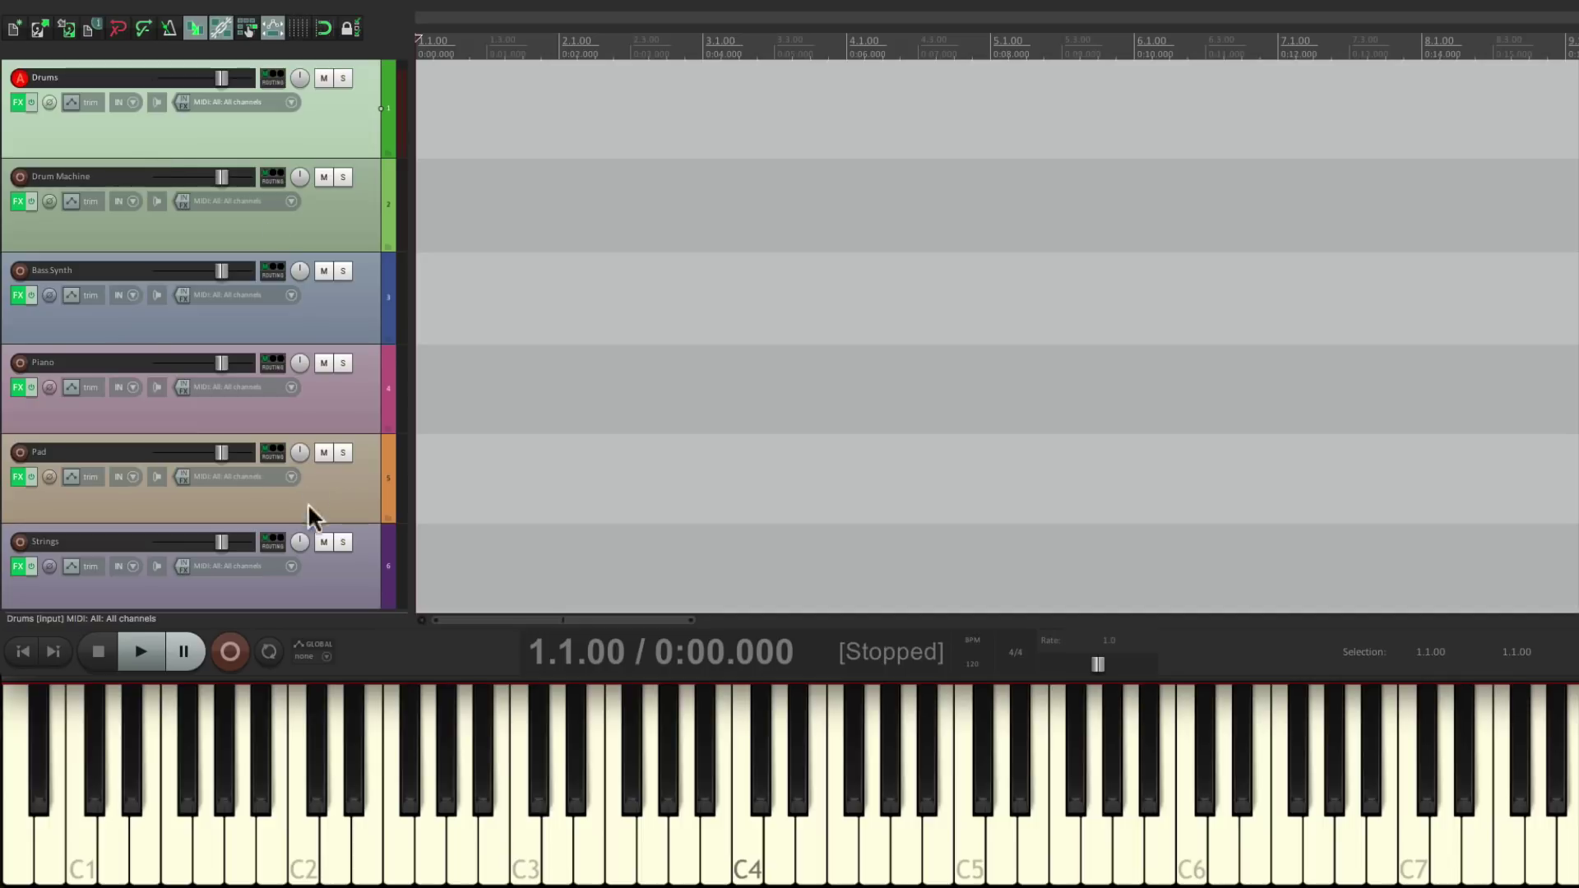
key("ctrl+a")
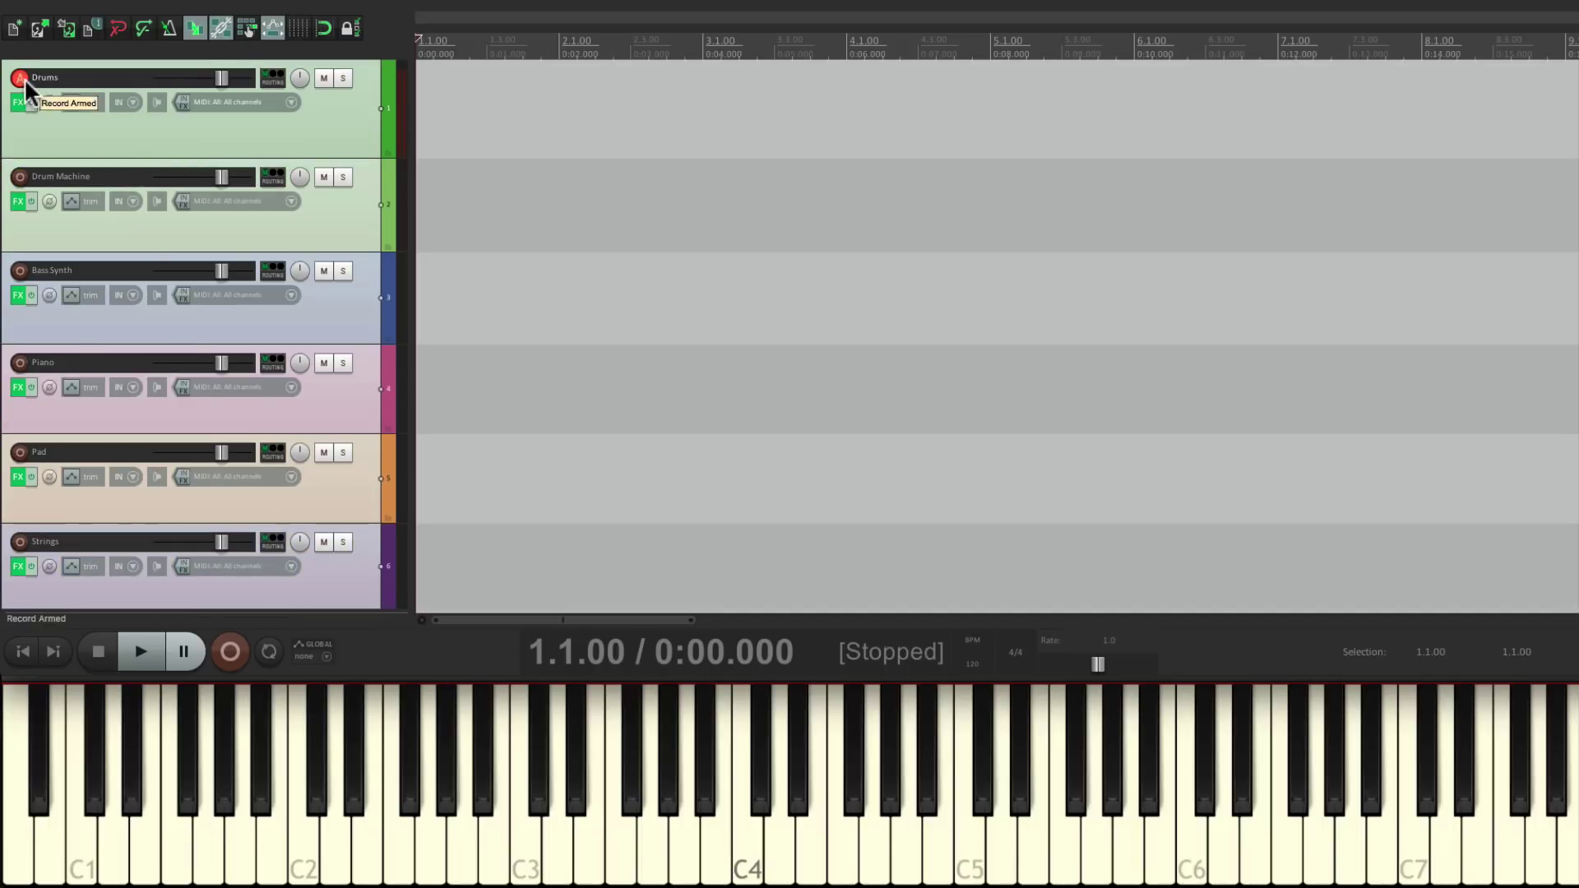
right_click(21, 79)
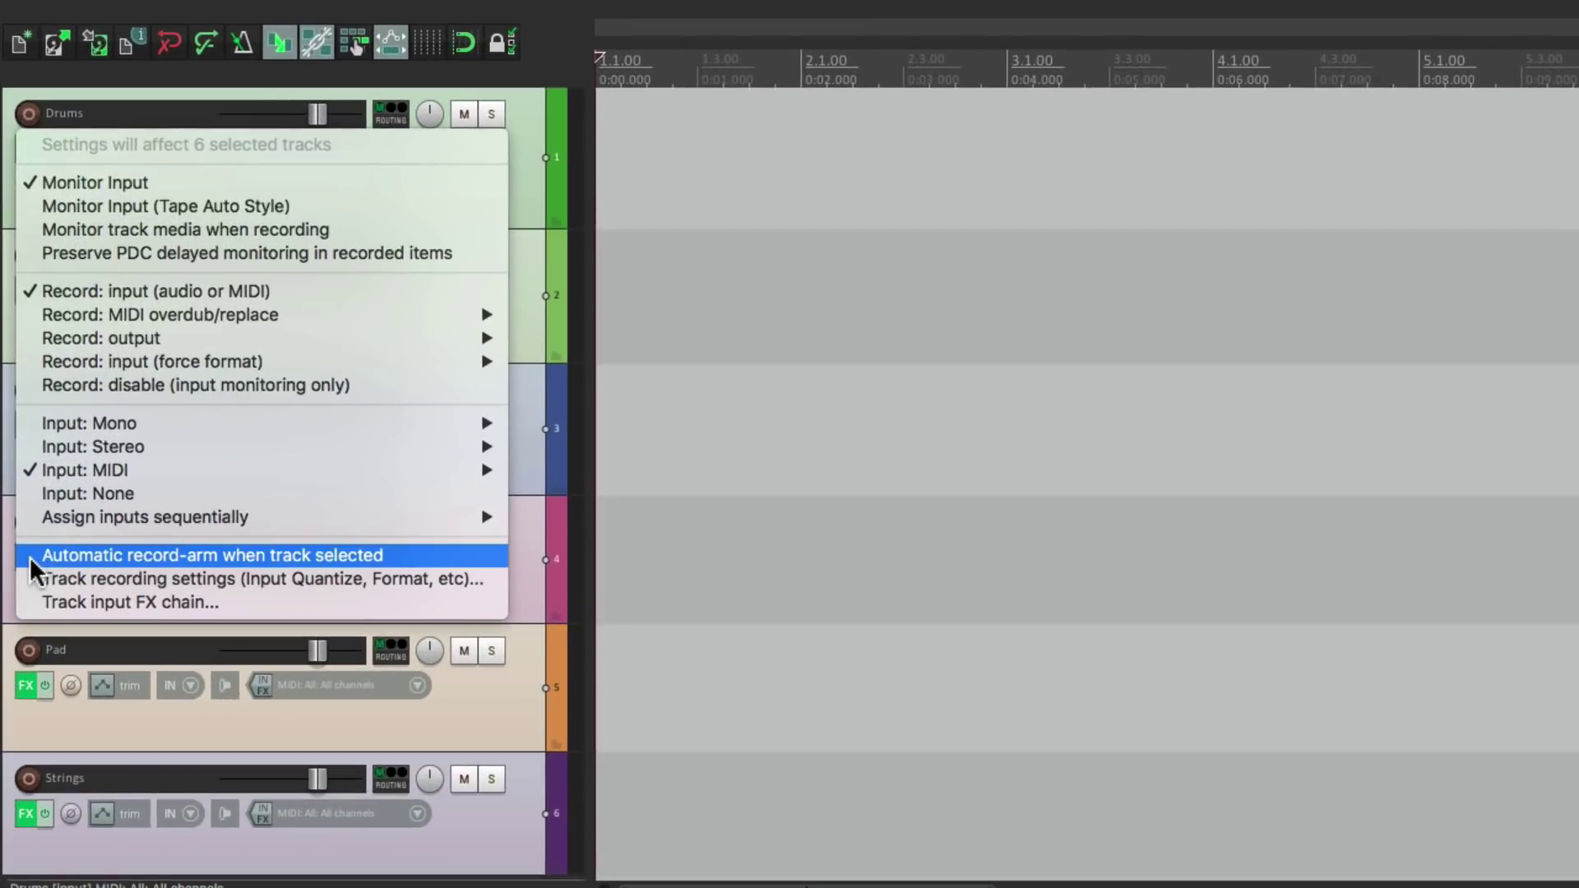
left_click(30, 556)
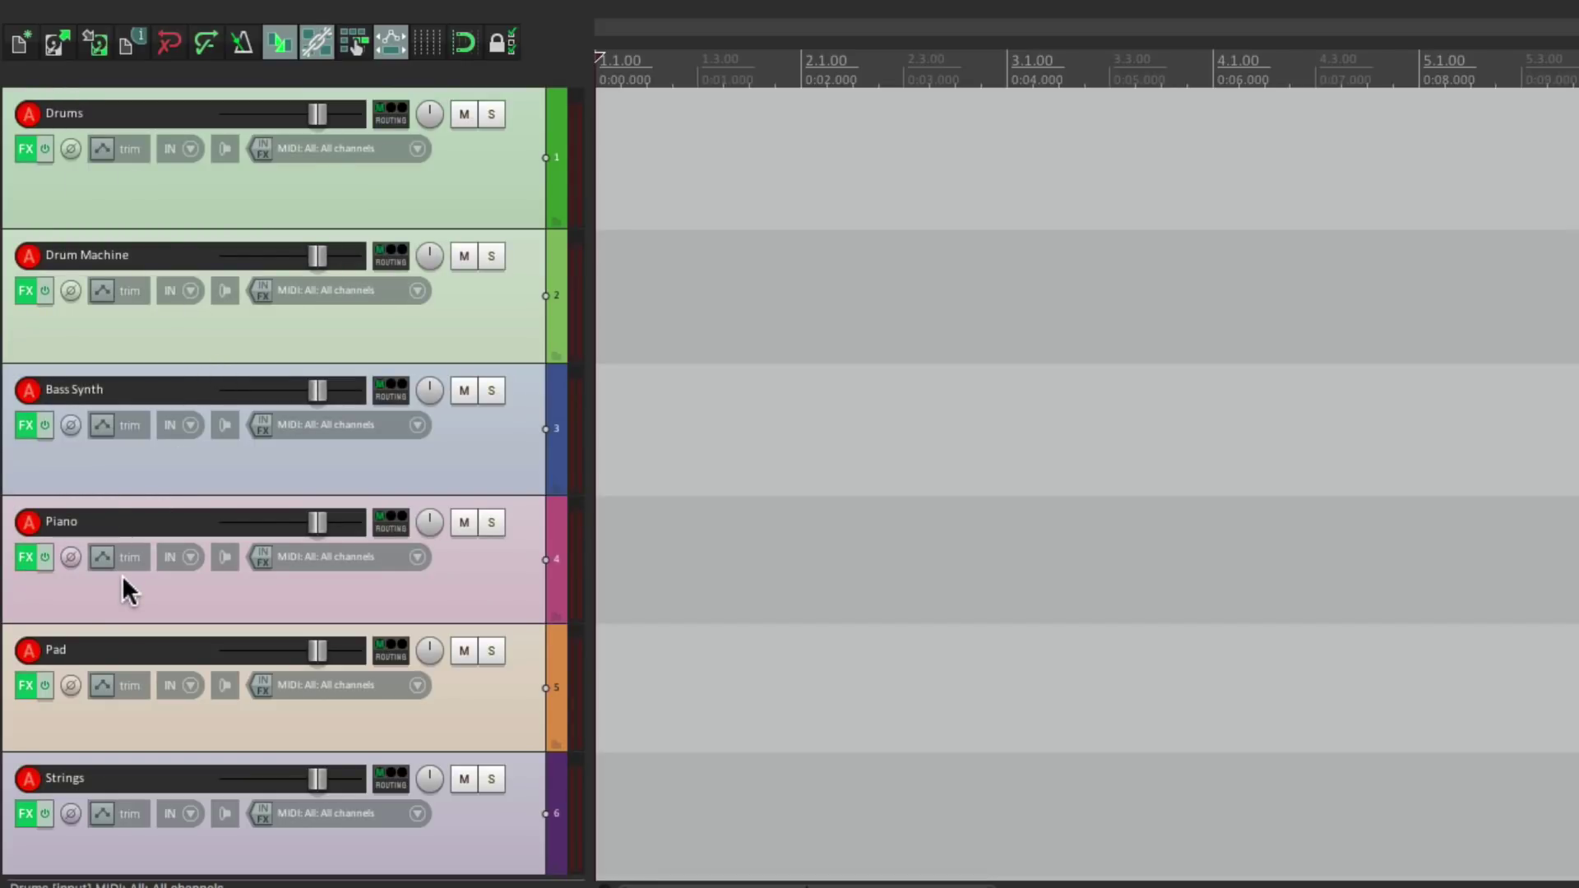
left_click(413, 201)
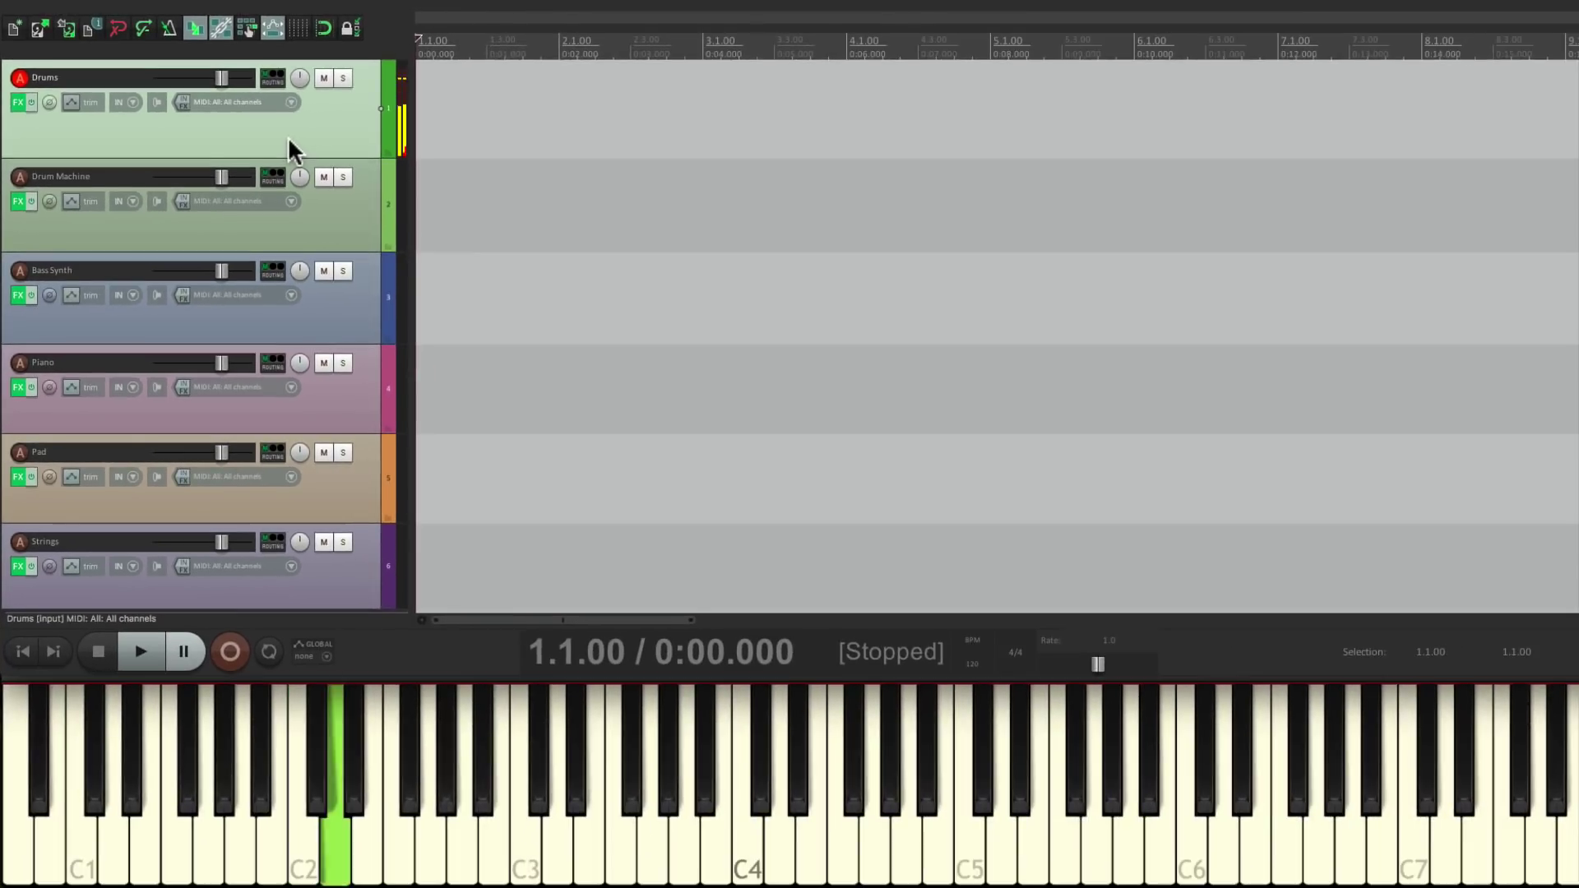
Select Drum Machine, Bass Synth, Piano, Pad, Strings, then Pad, letting each auto-arm in turn
left_click(307, 240)
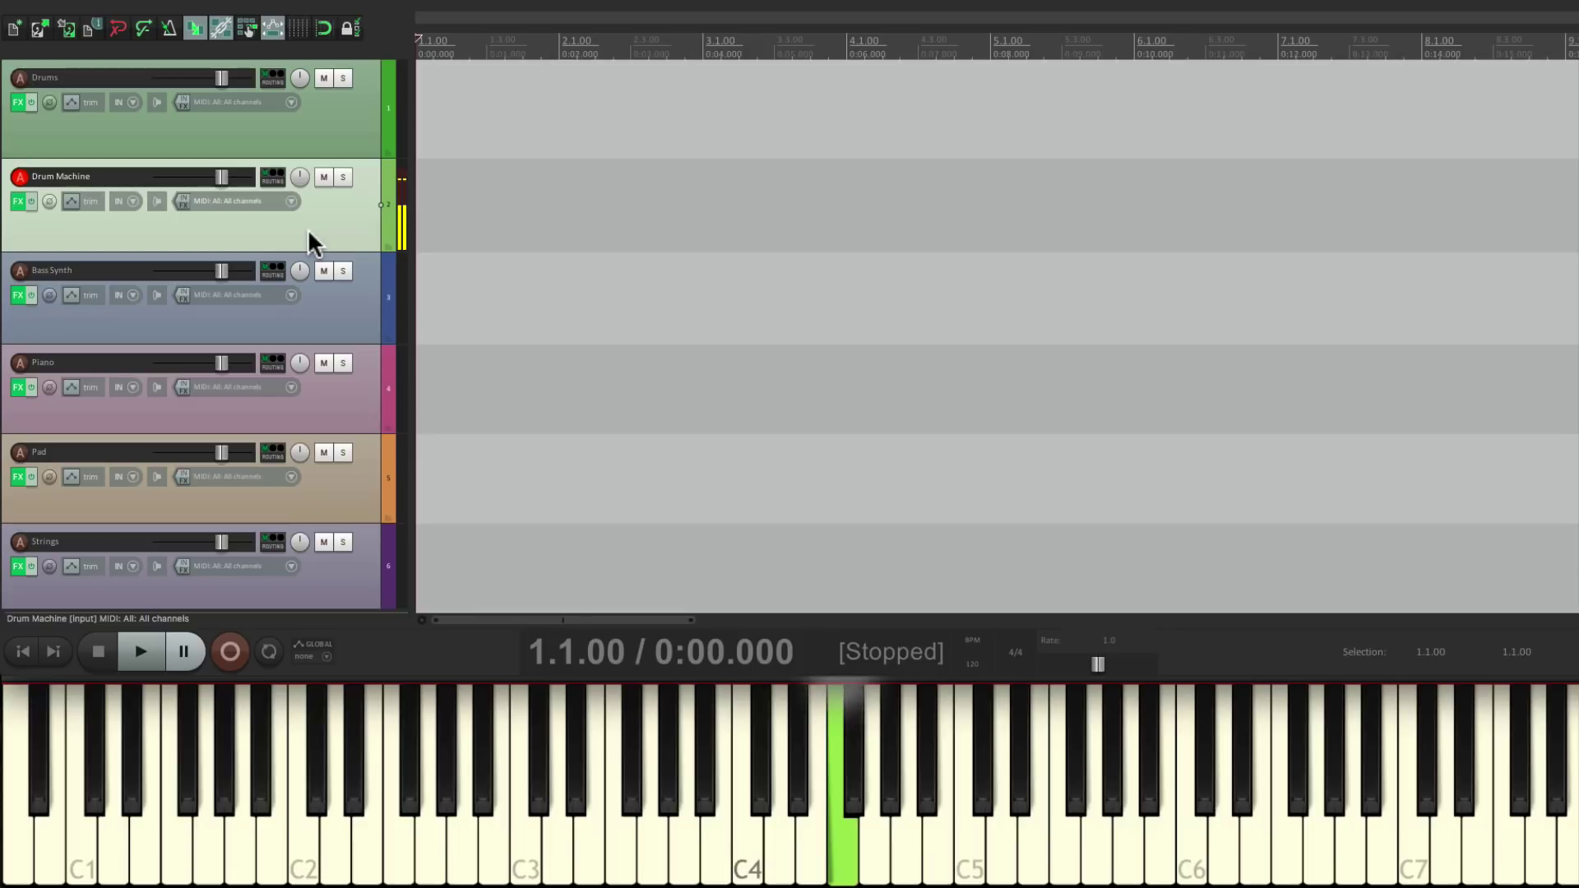
left_click(339, 320)
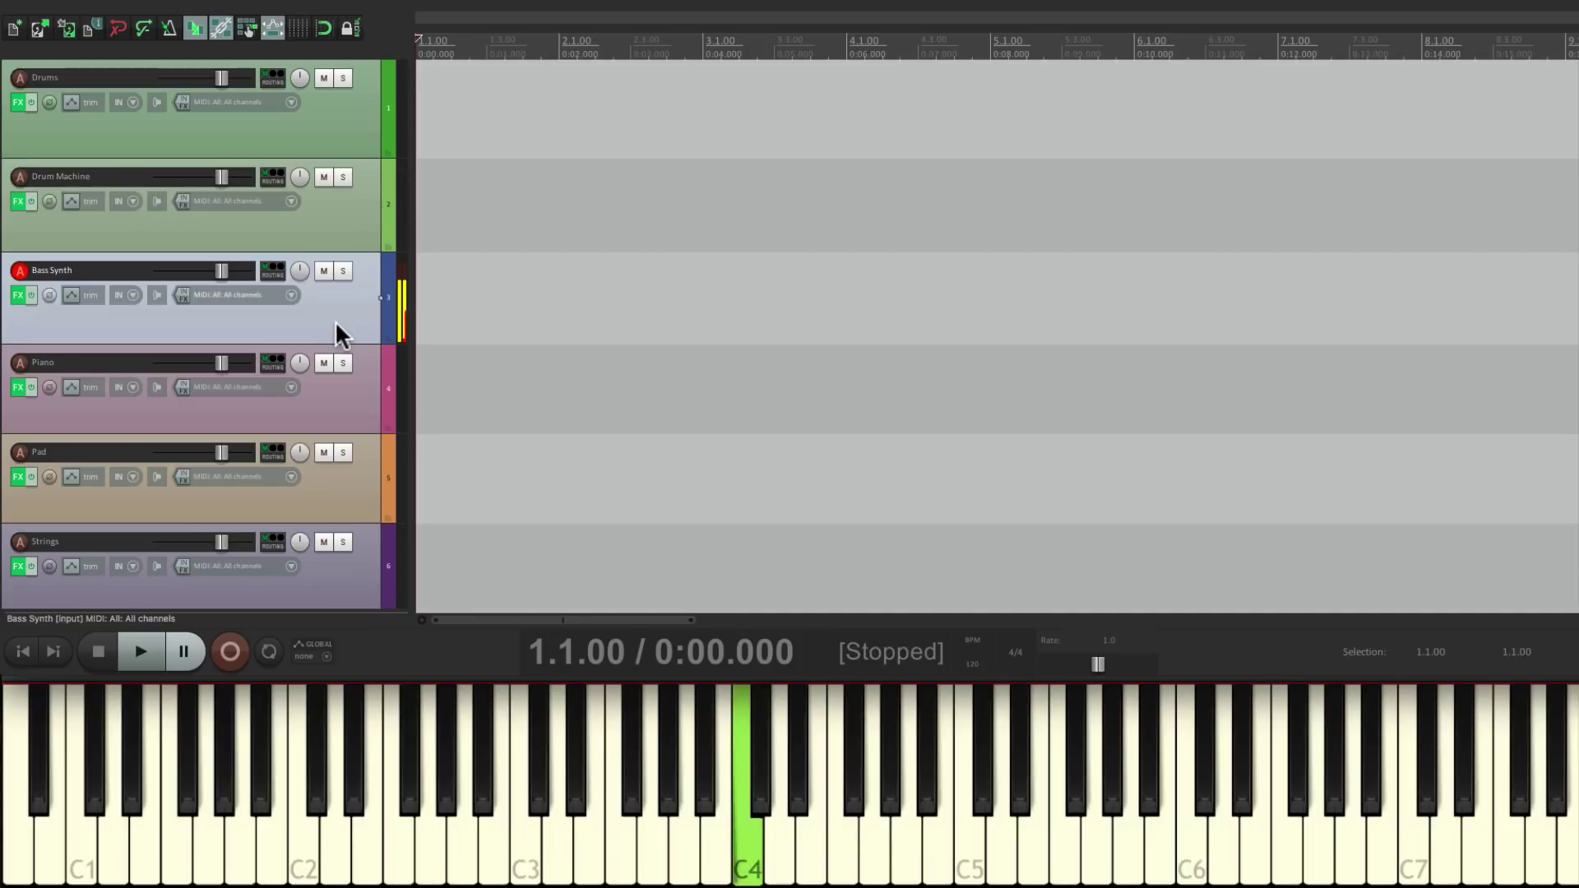
left_click(343, 400)
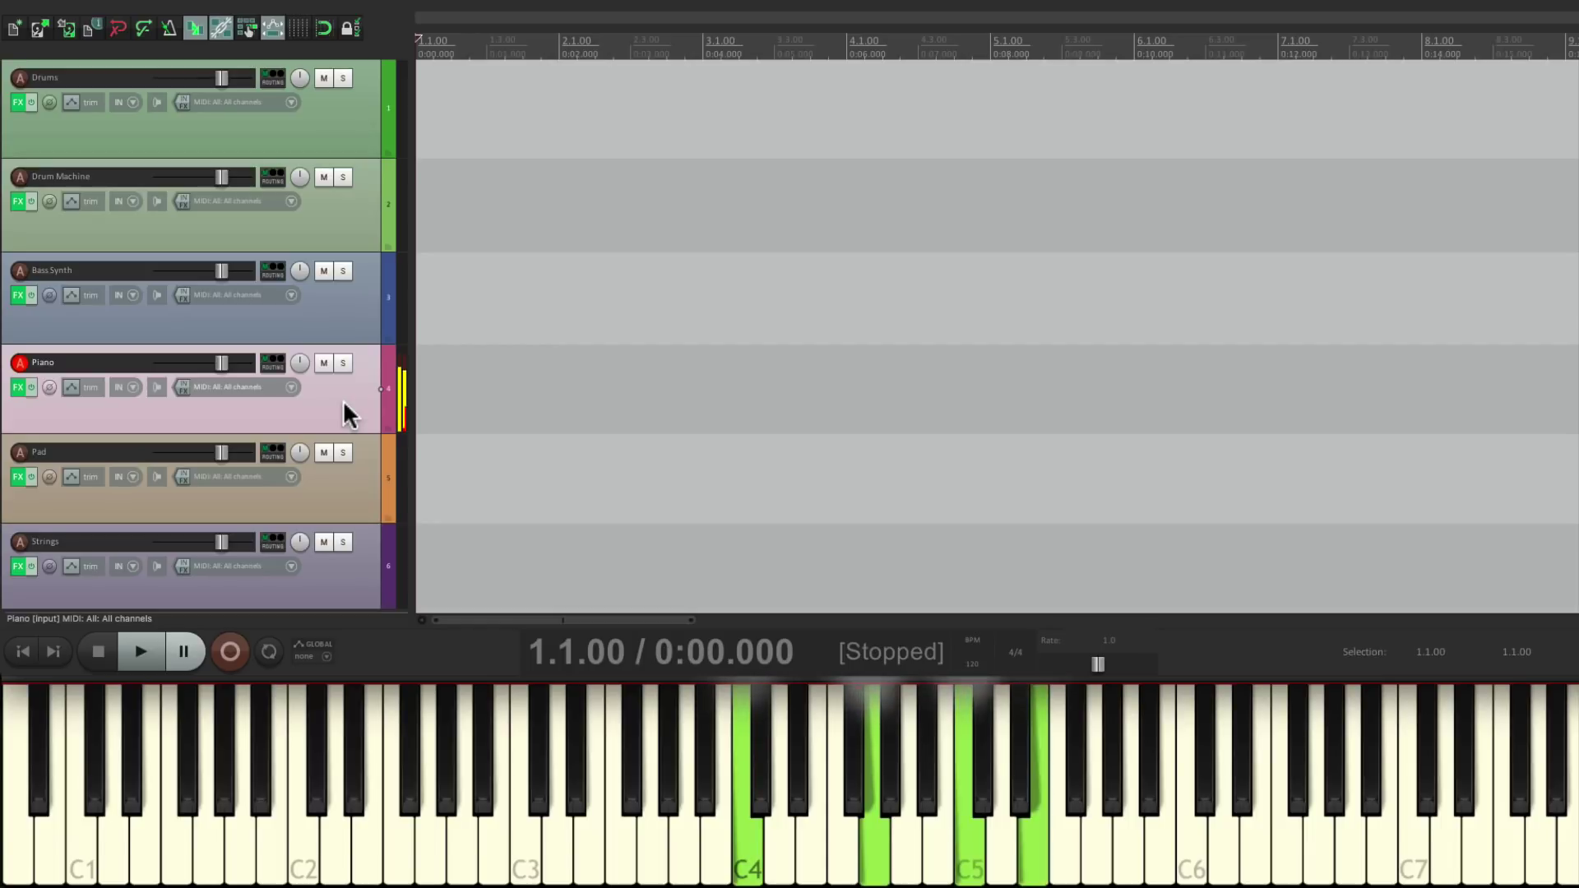
left_click(348, 481)
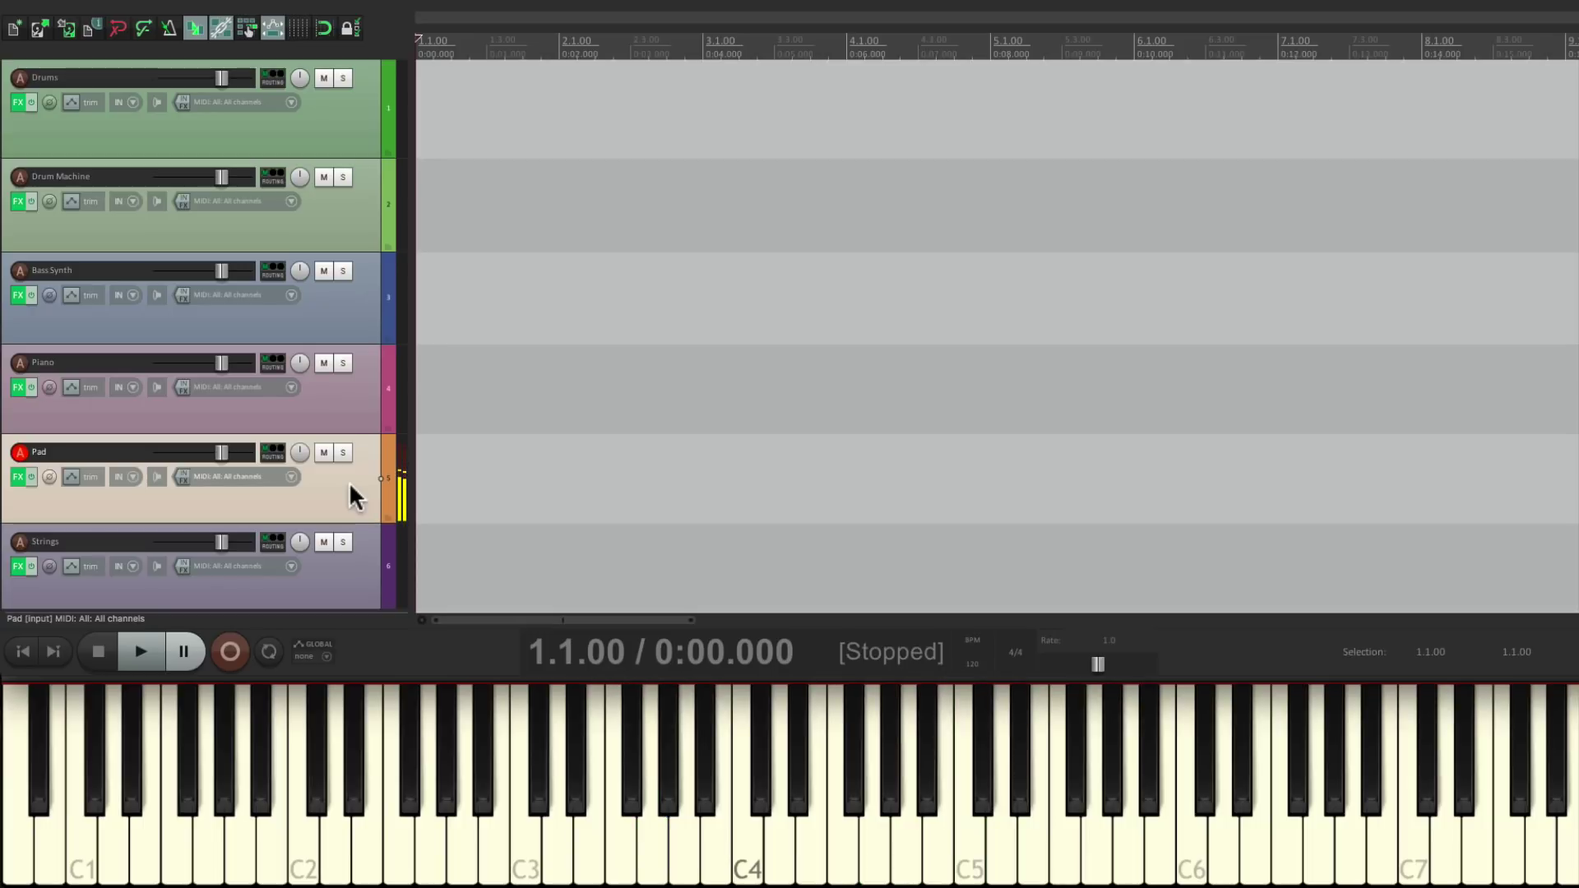
left_click(349, 570)
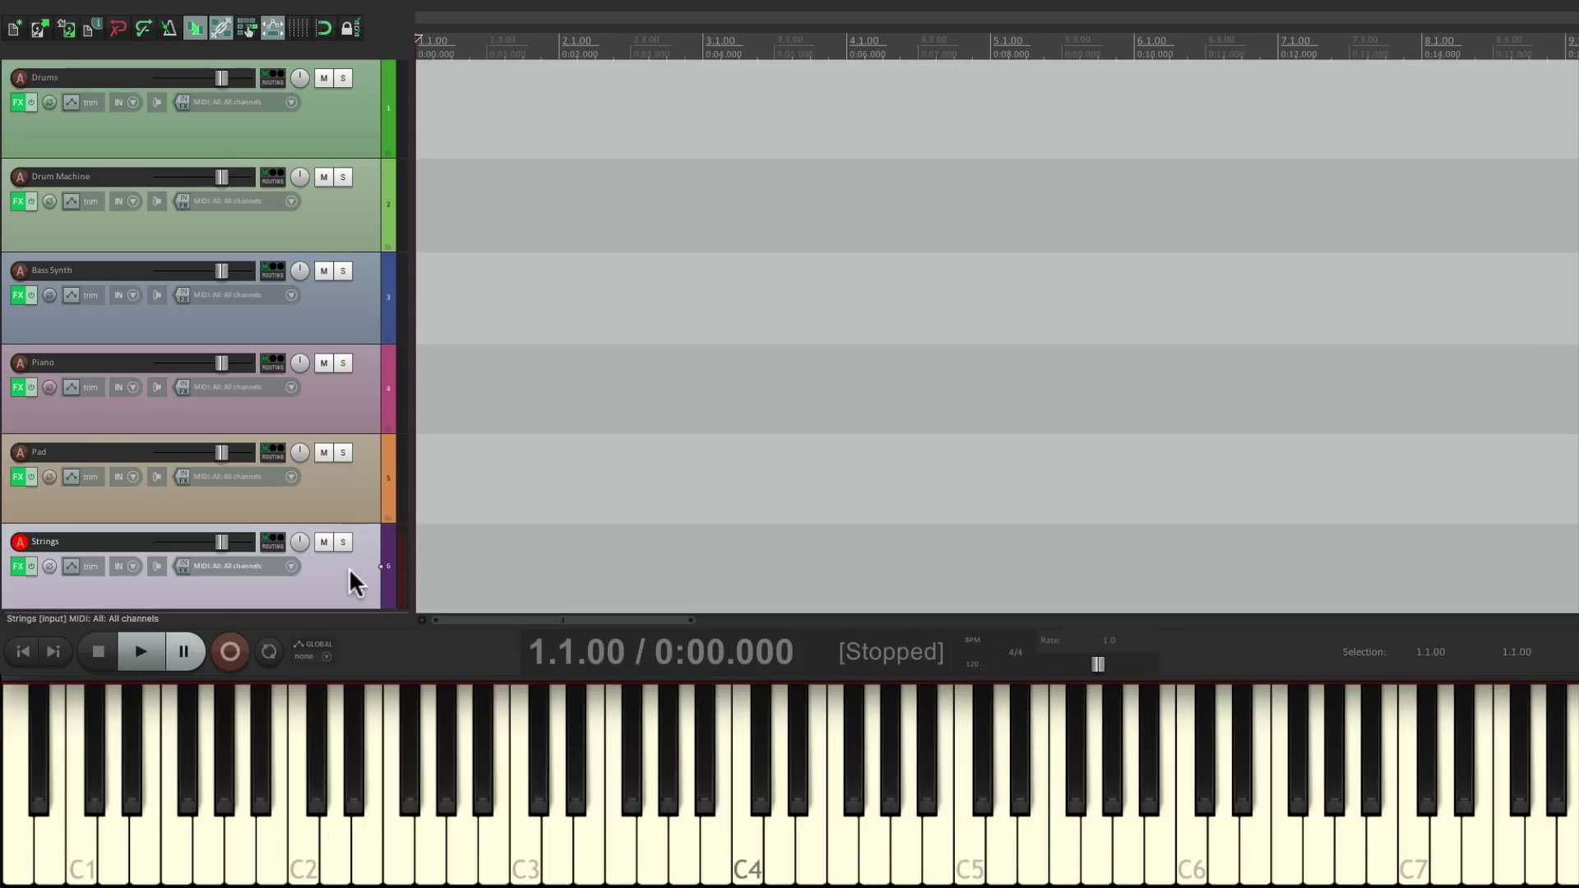
left_click(340, 500)
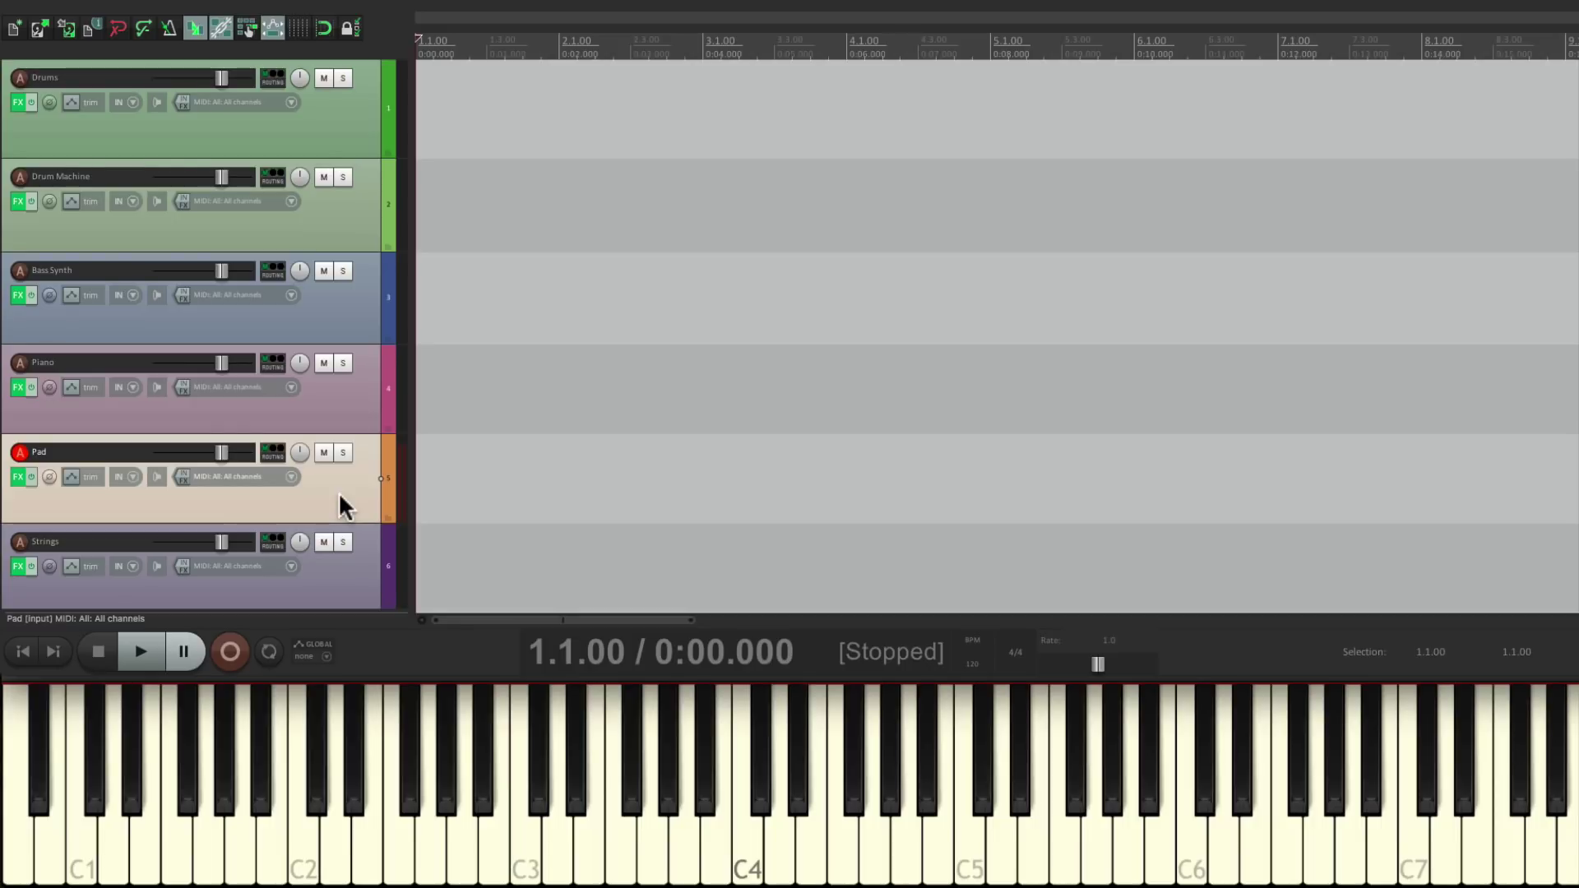
Arm Piano with Pad added, then swap Pad for Strings so Piano and Strings are armed
left_click(336, 406)
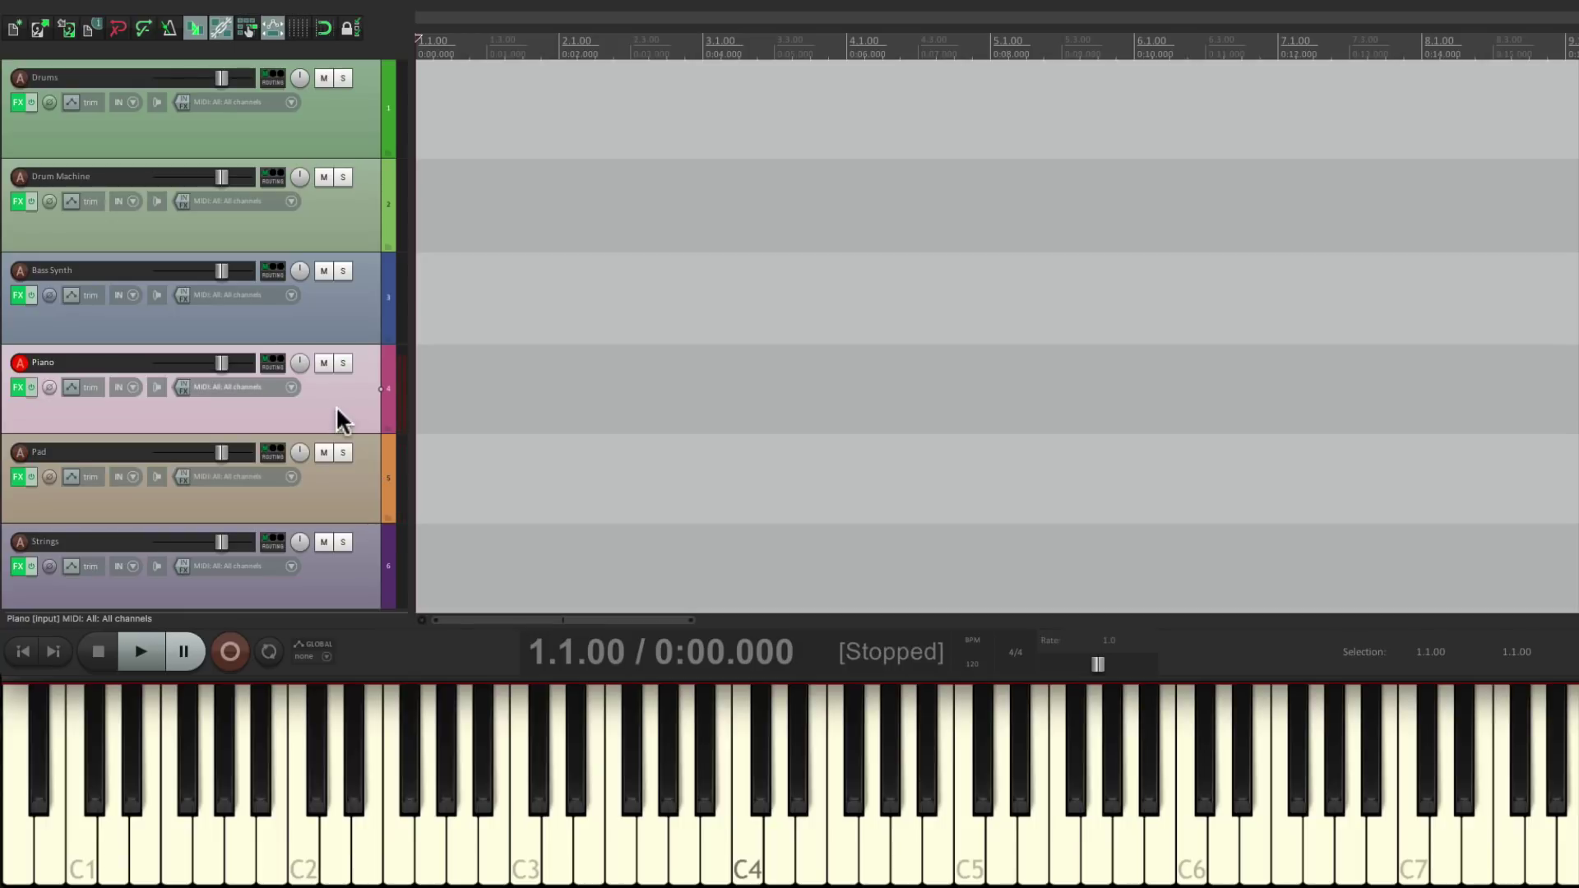
left_click(347, 505, "ctrl")
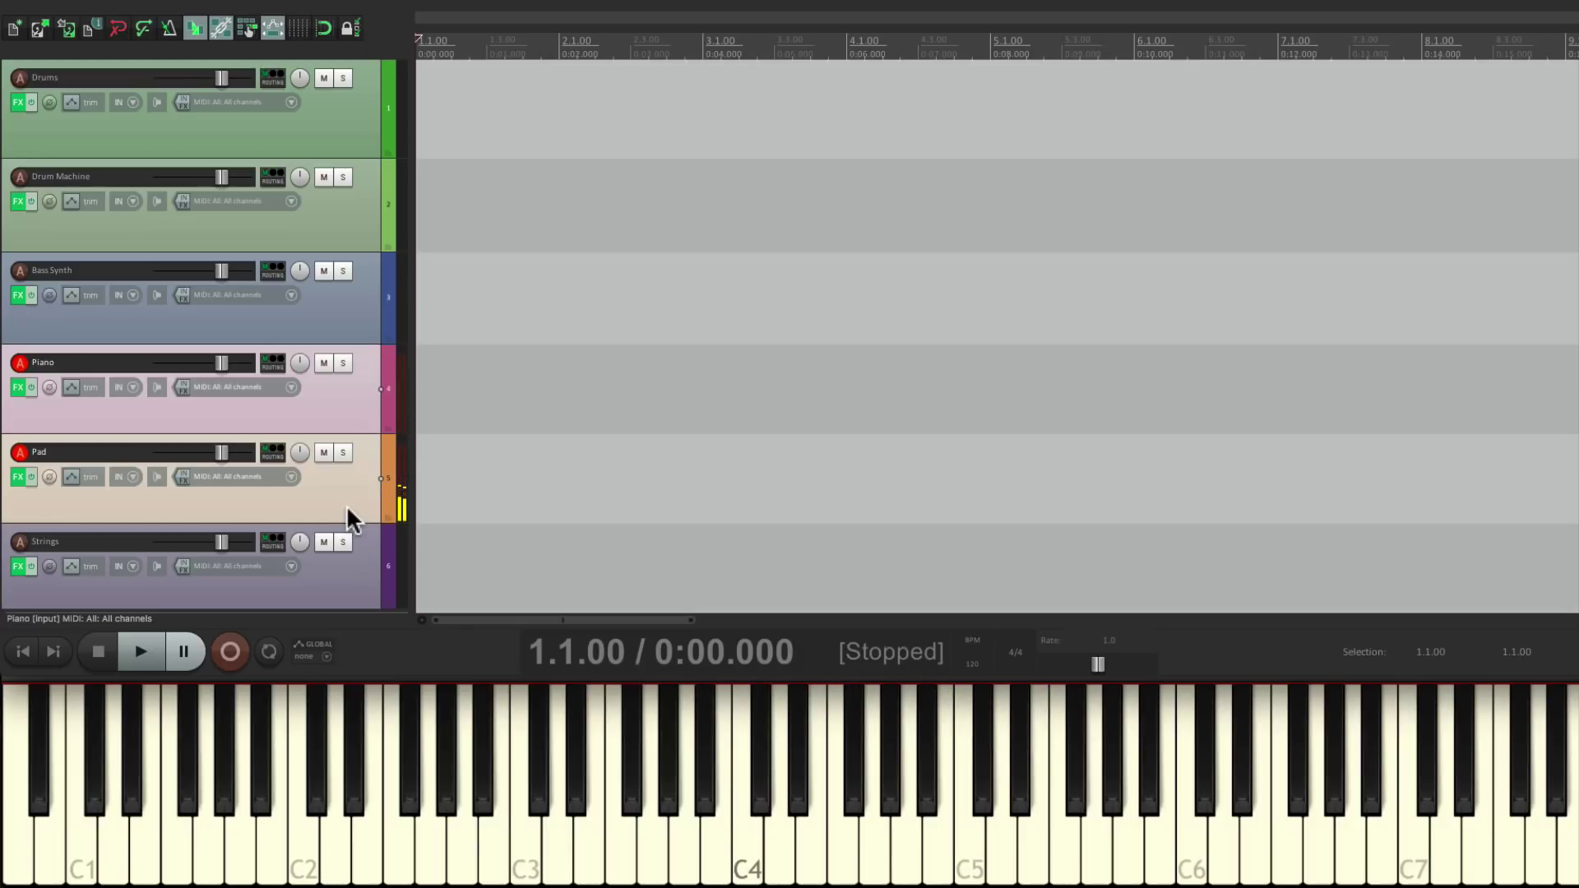
left_click(330, 391)
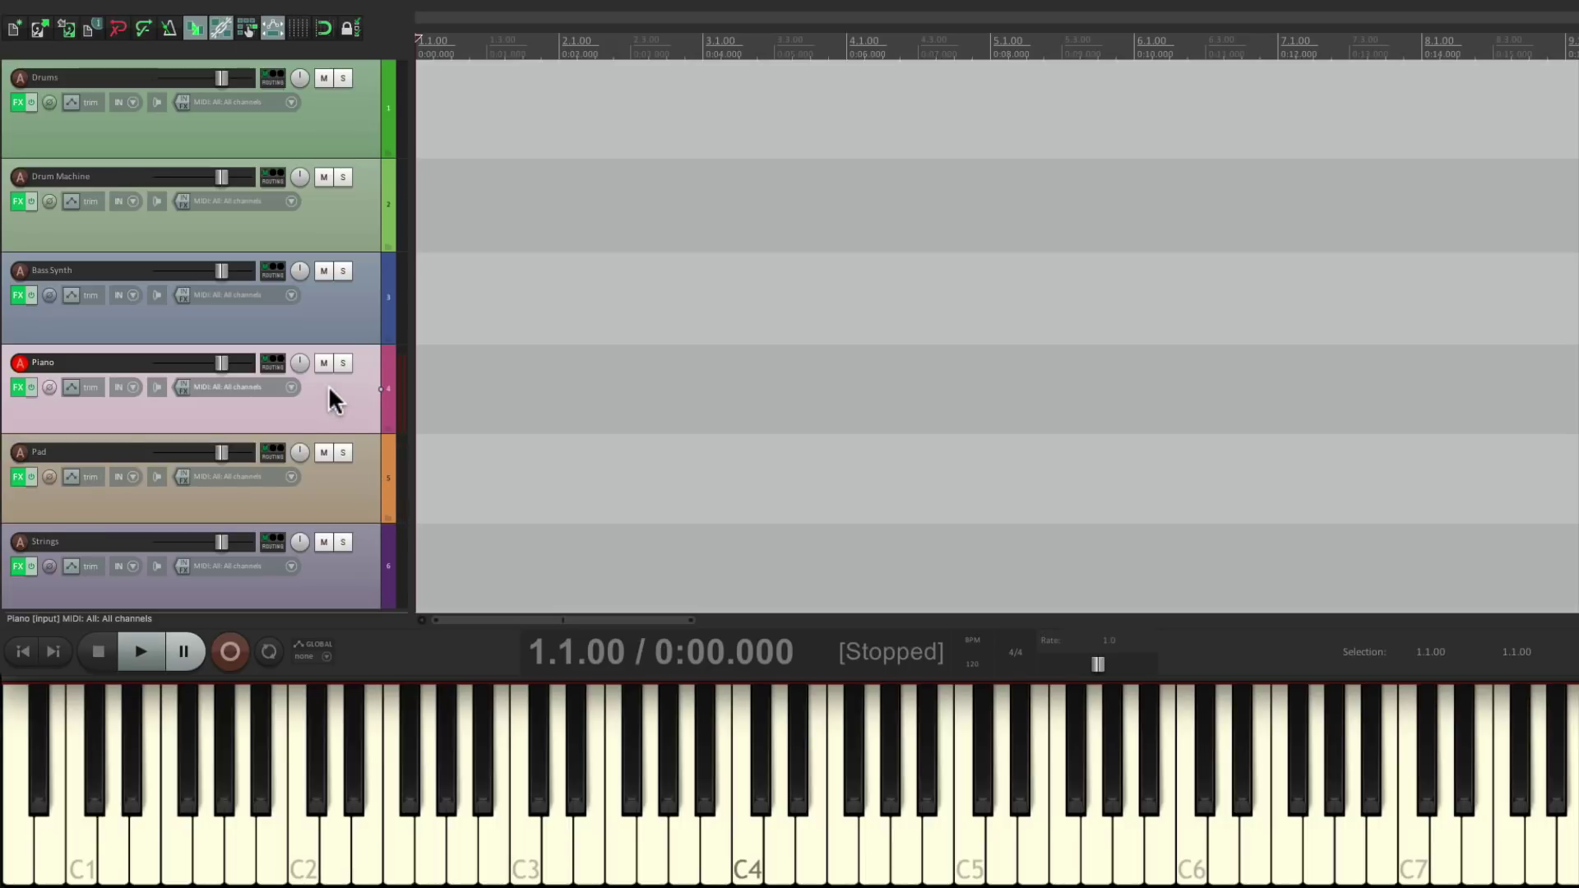
left_click(339, 577, "ctrl")
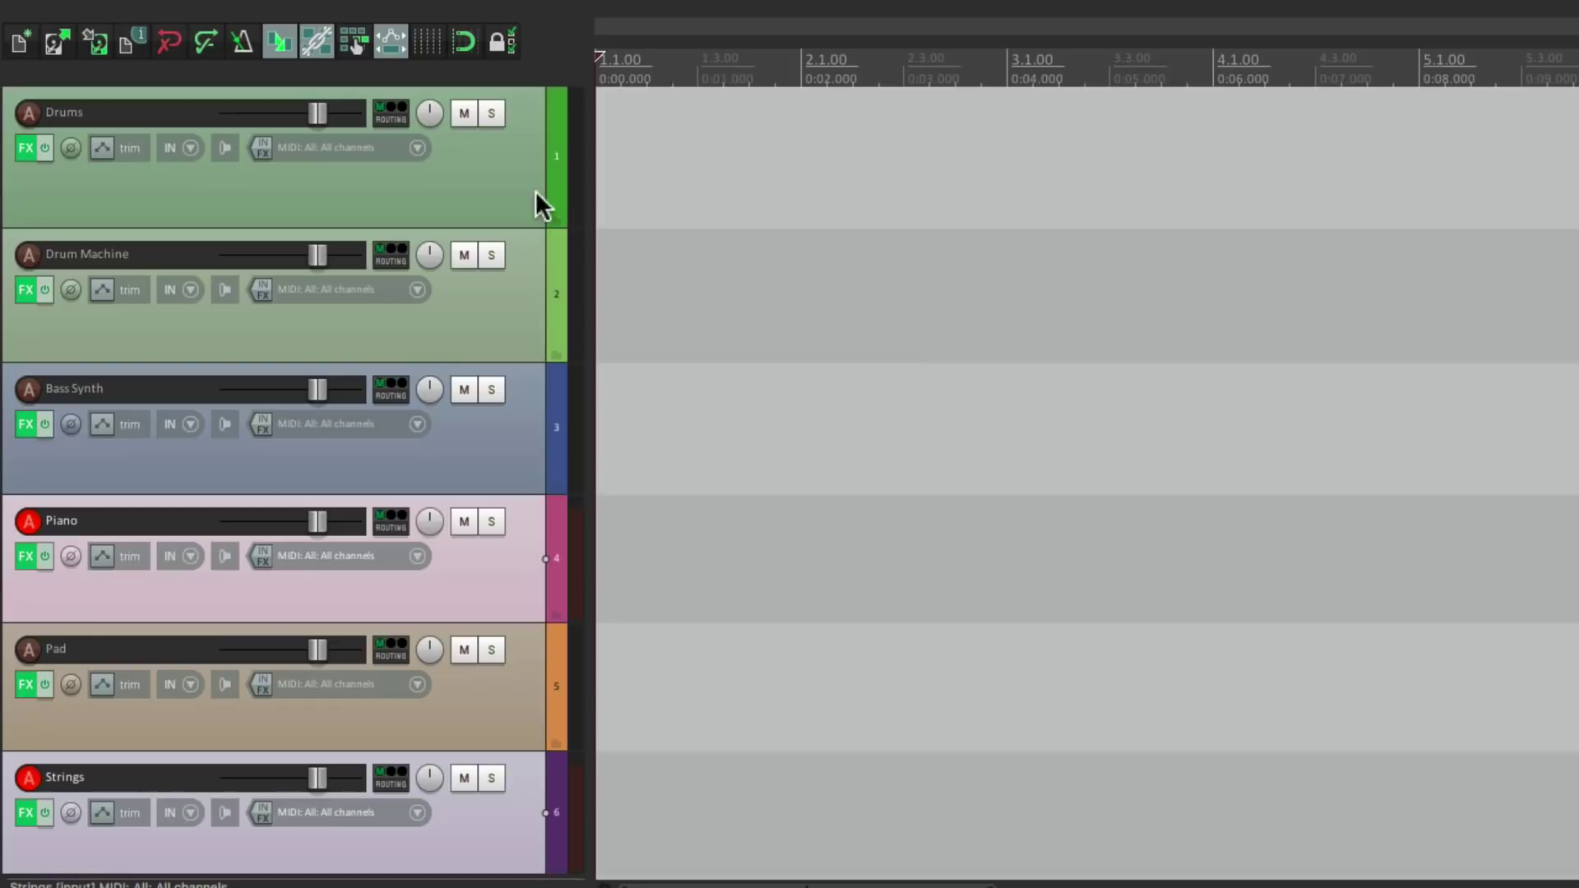
Select Drums, Drum Machine, Bass Synth and Piano in turn, each auto-arming
left_click(516, 181)
left_click(520, 327)
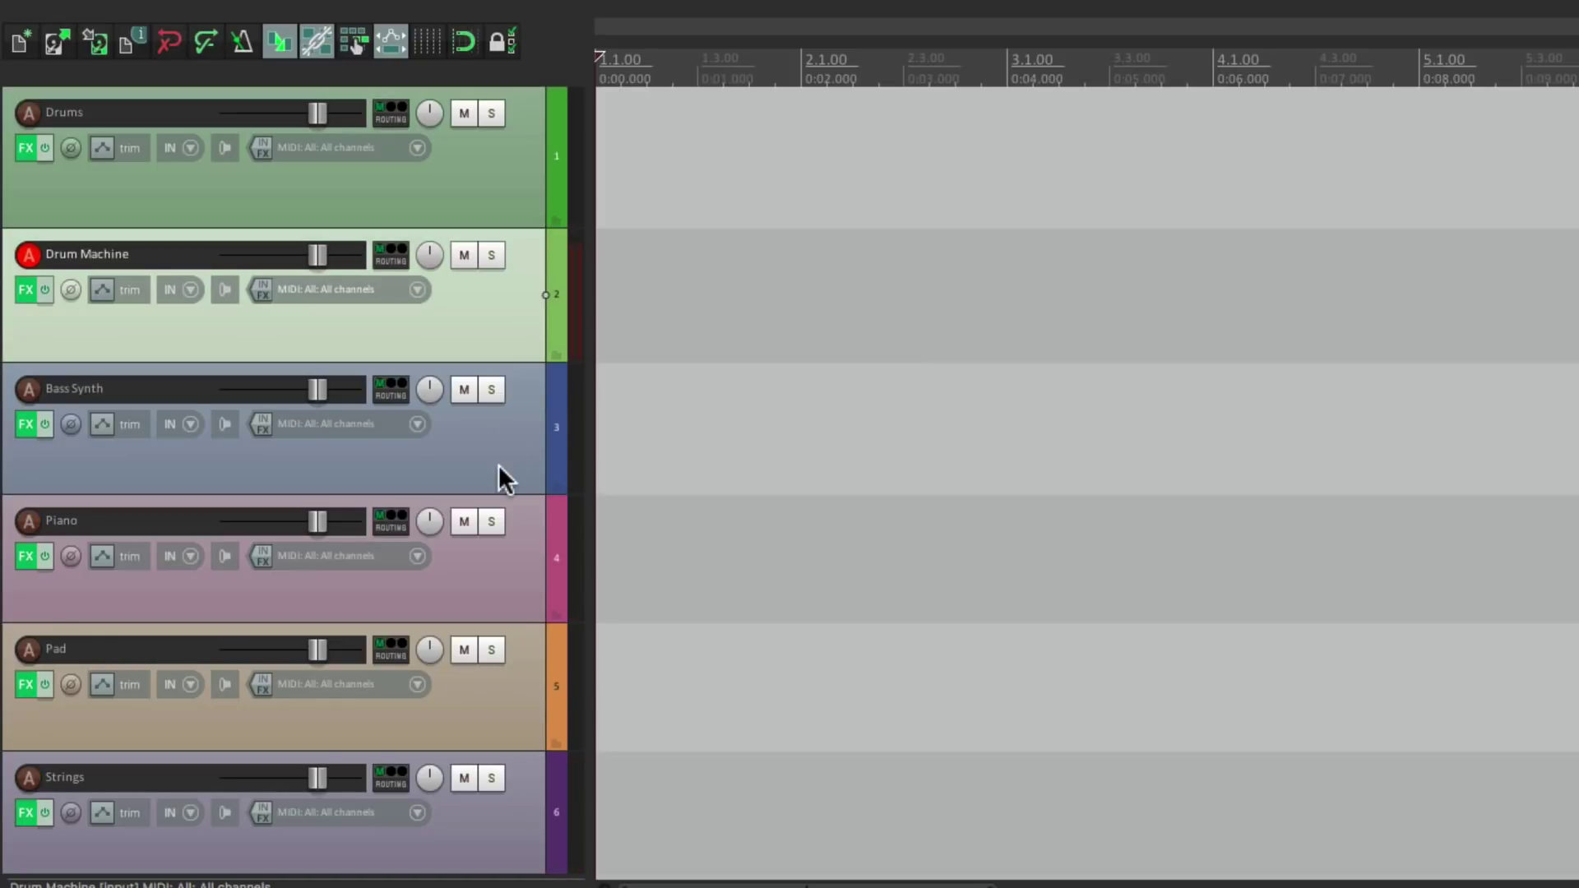
left_click(498, 466)
left_click(508, 584)
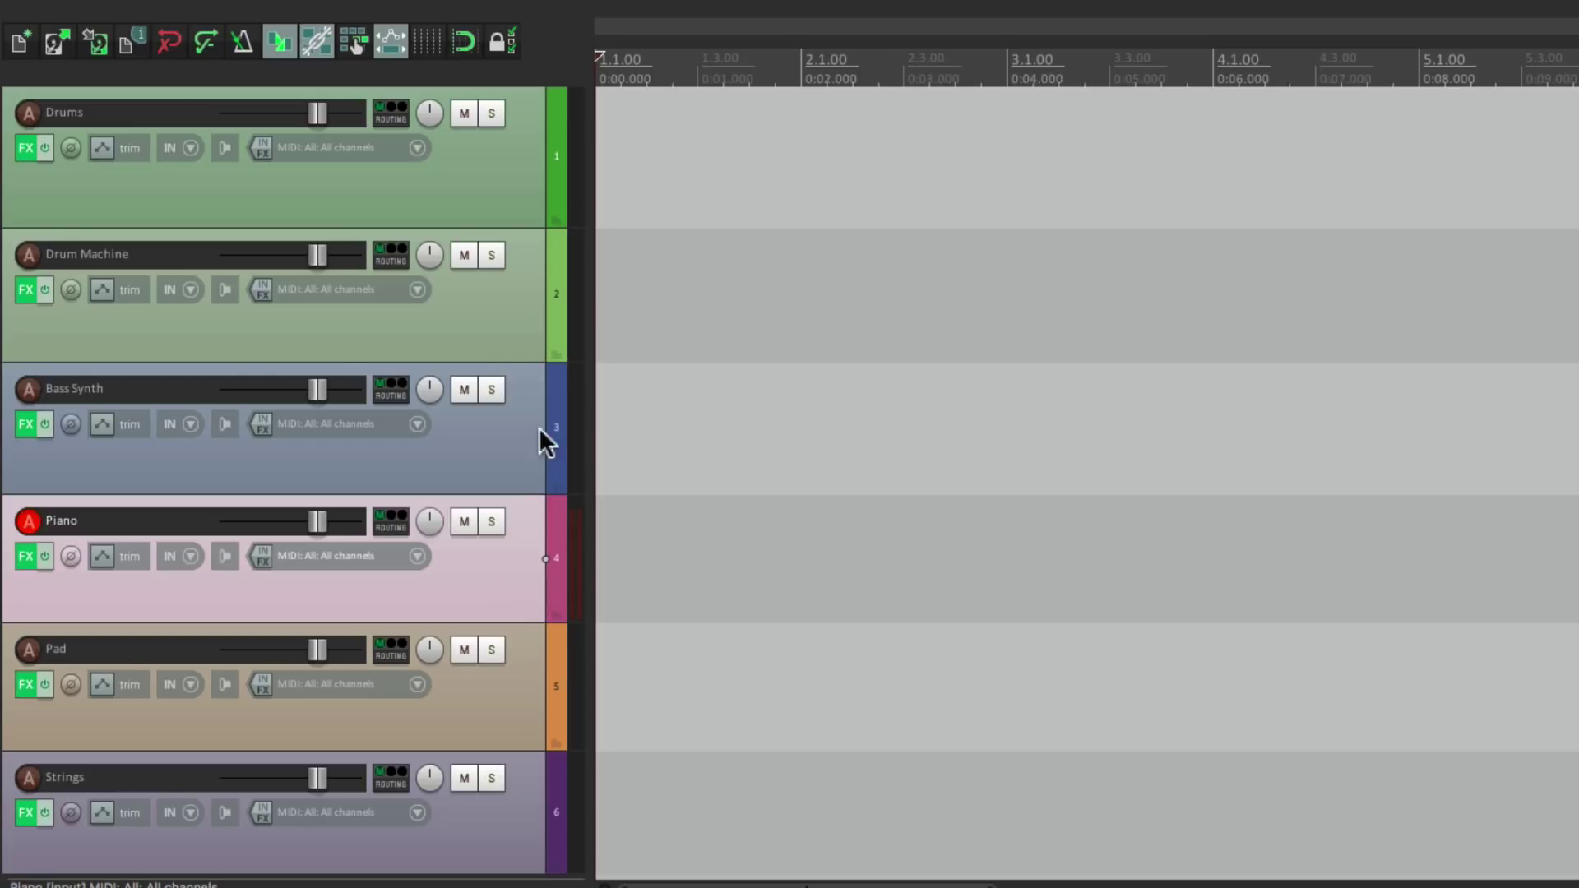
Select all six tracks, turn off automatic record-arm on selection, and reselect Drums only
left_click(517, 158)
left_click(491, 823, "shift")
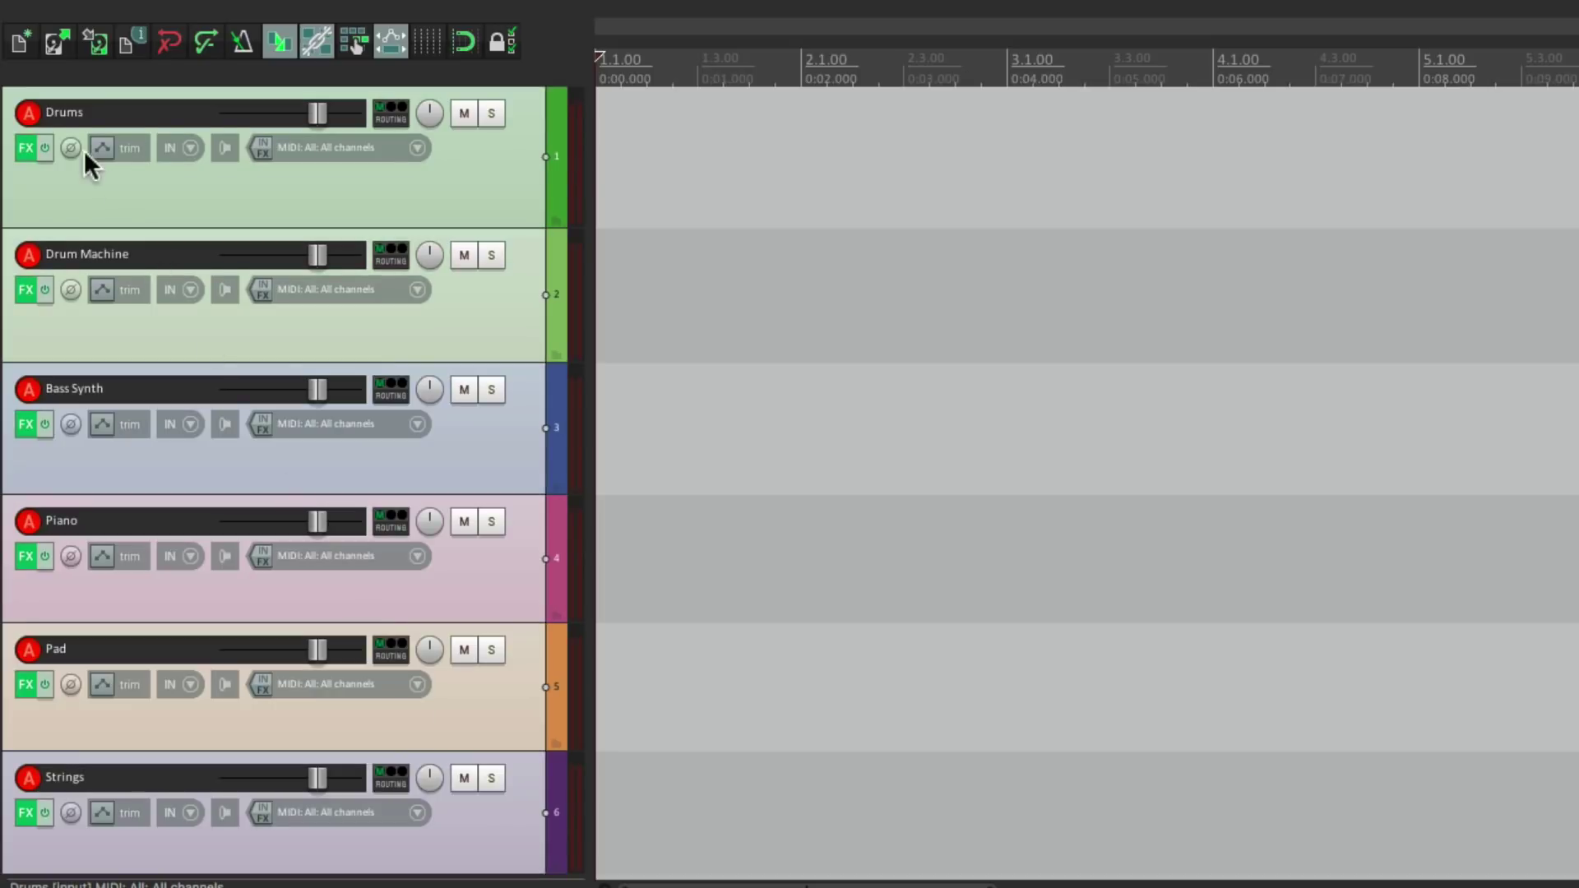
right_click(29, 113)
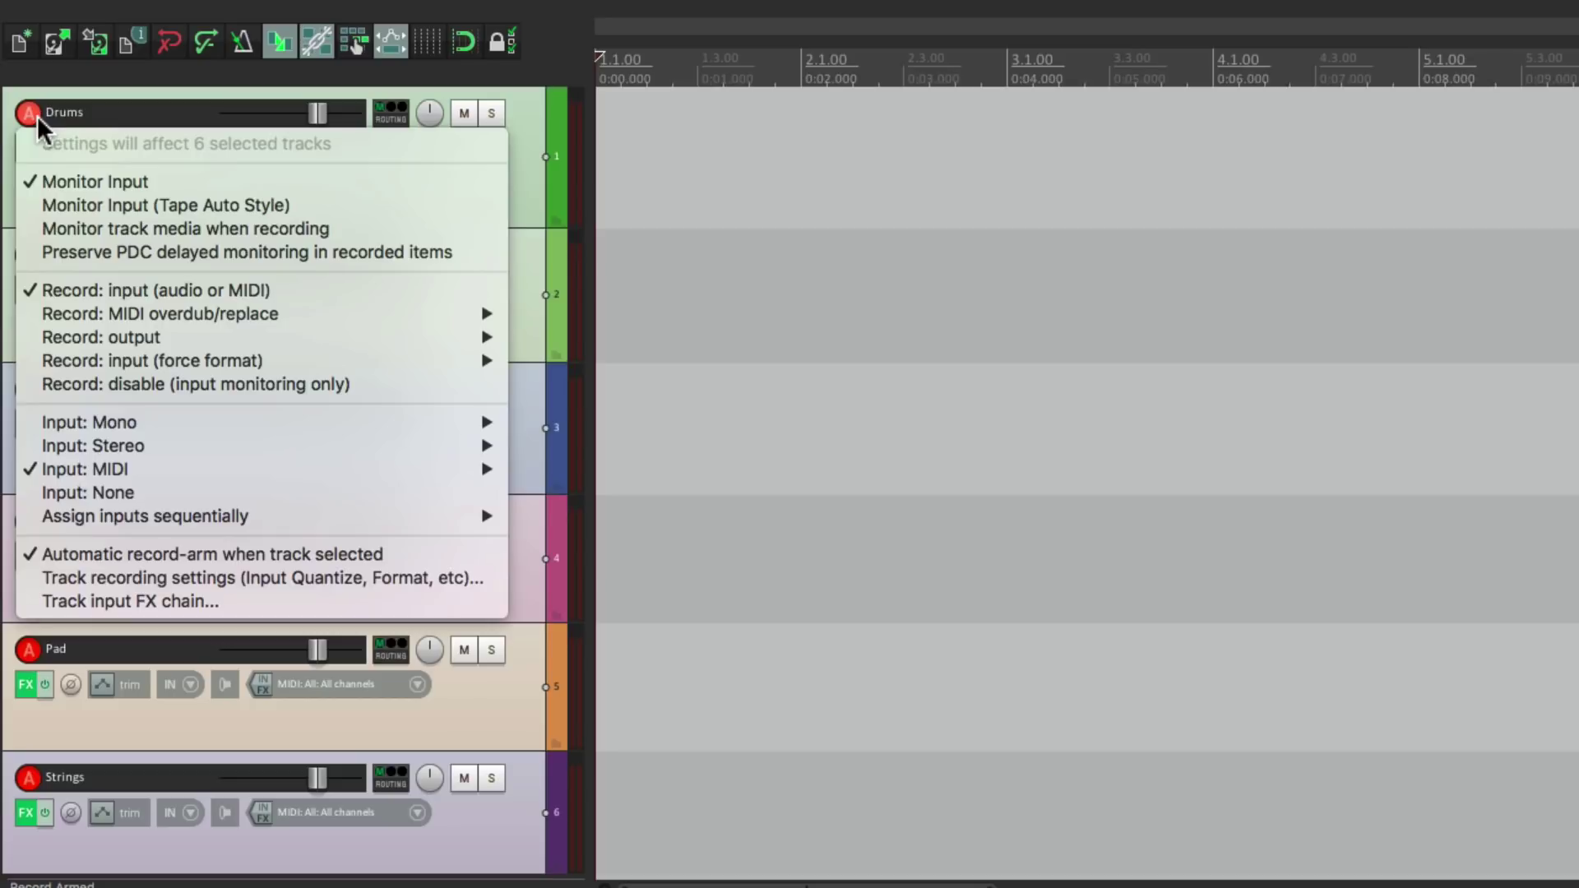
left_click(62, 557)
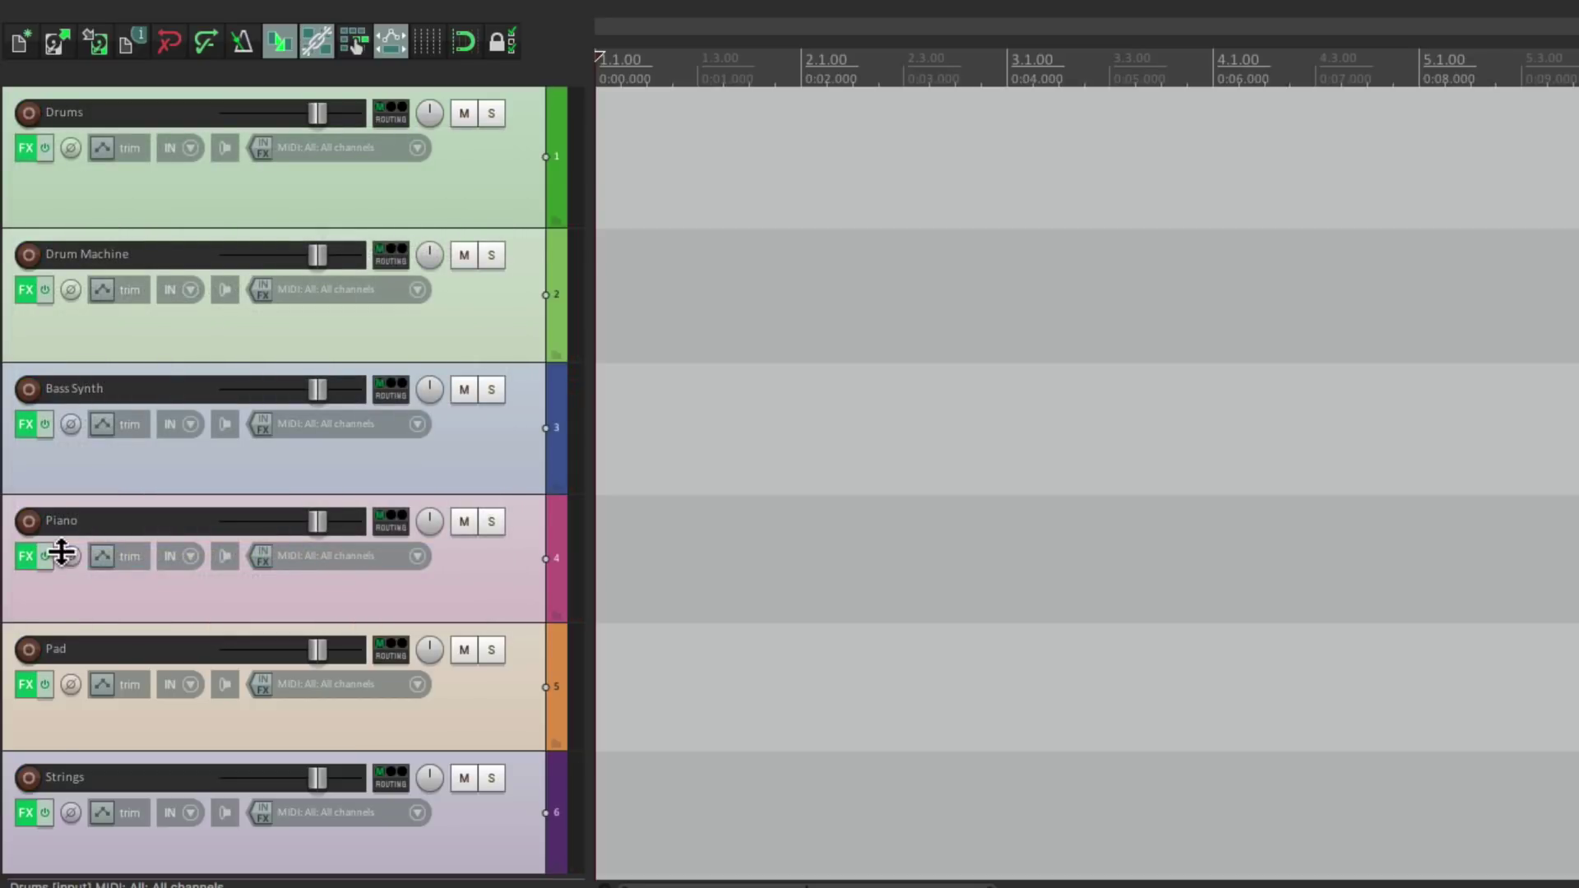
left_click(522, 156)
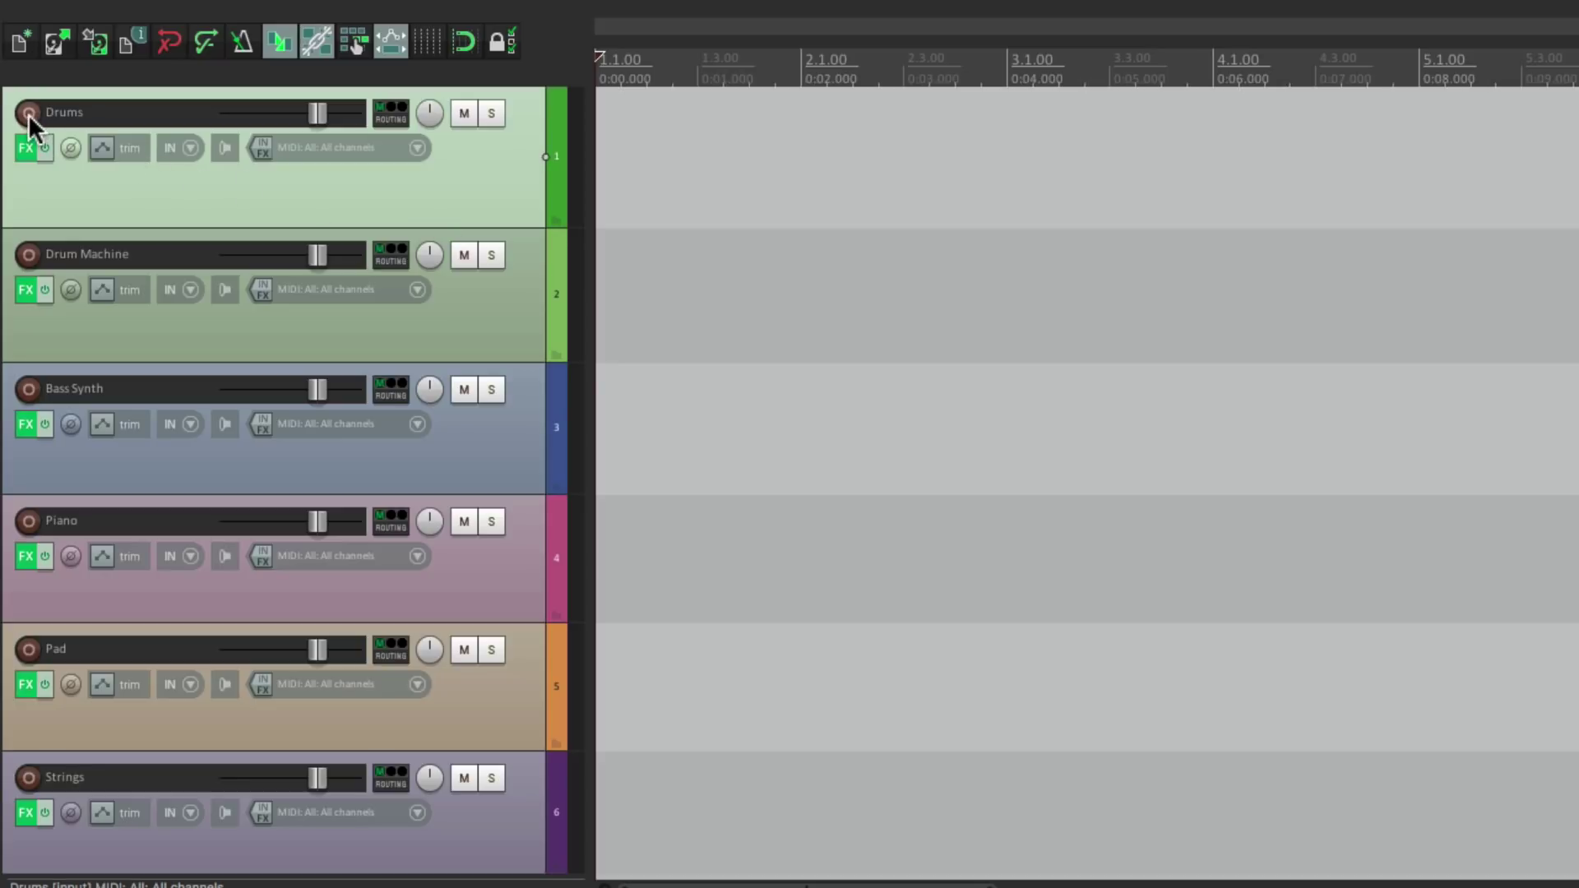
Toggle Drum Machine's arm, arm Bass Synth, select Bass Synth then Pad, and disarm Bass Synth
left_click(29, 255)
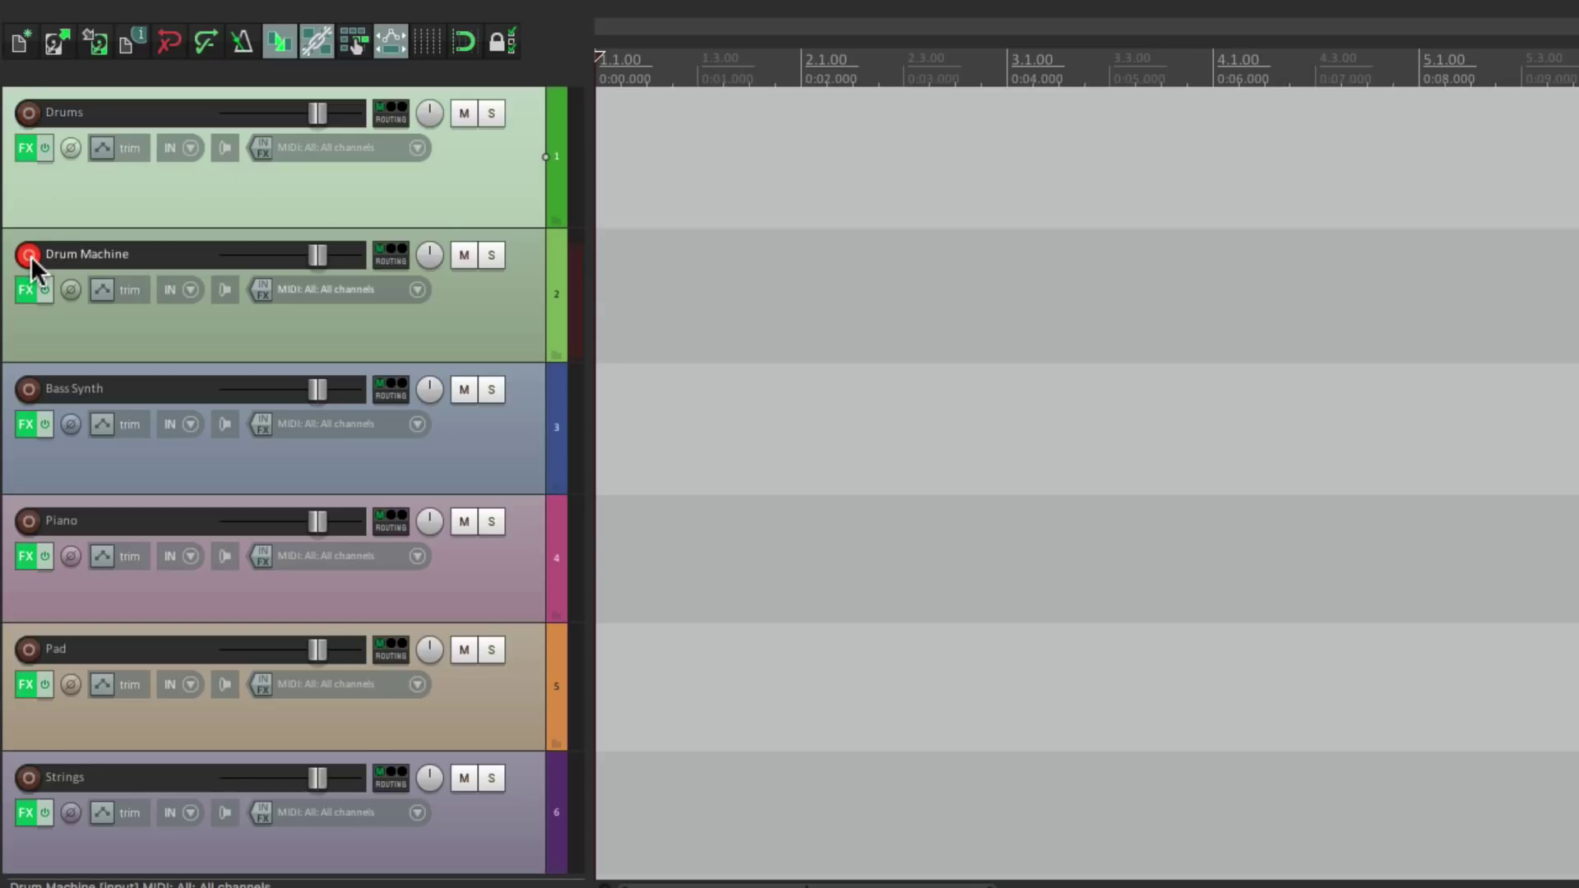
left_click(30, 255)
left_click(28, 389)
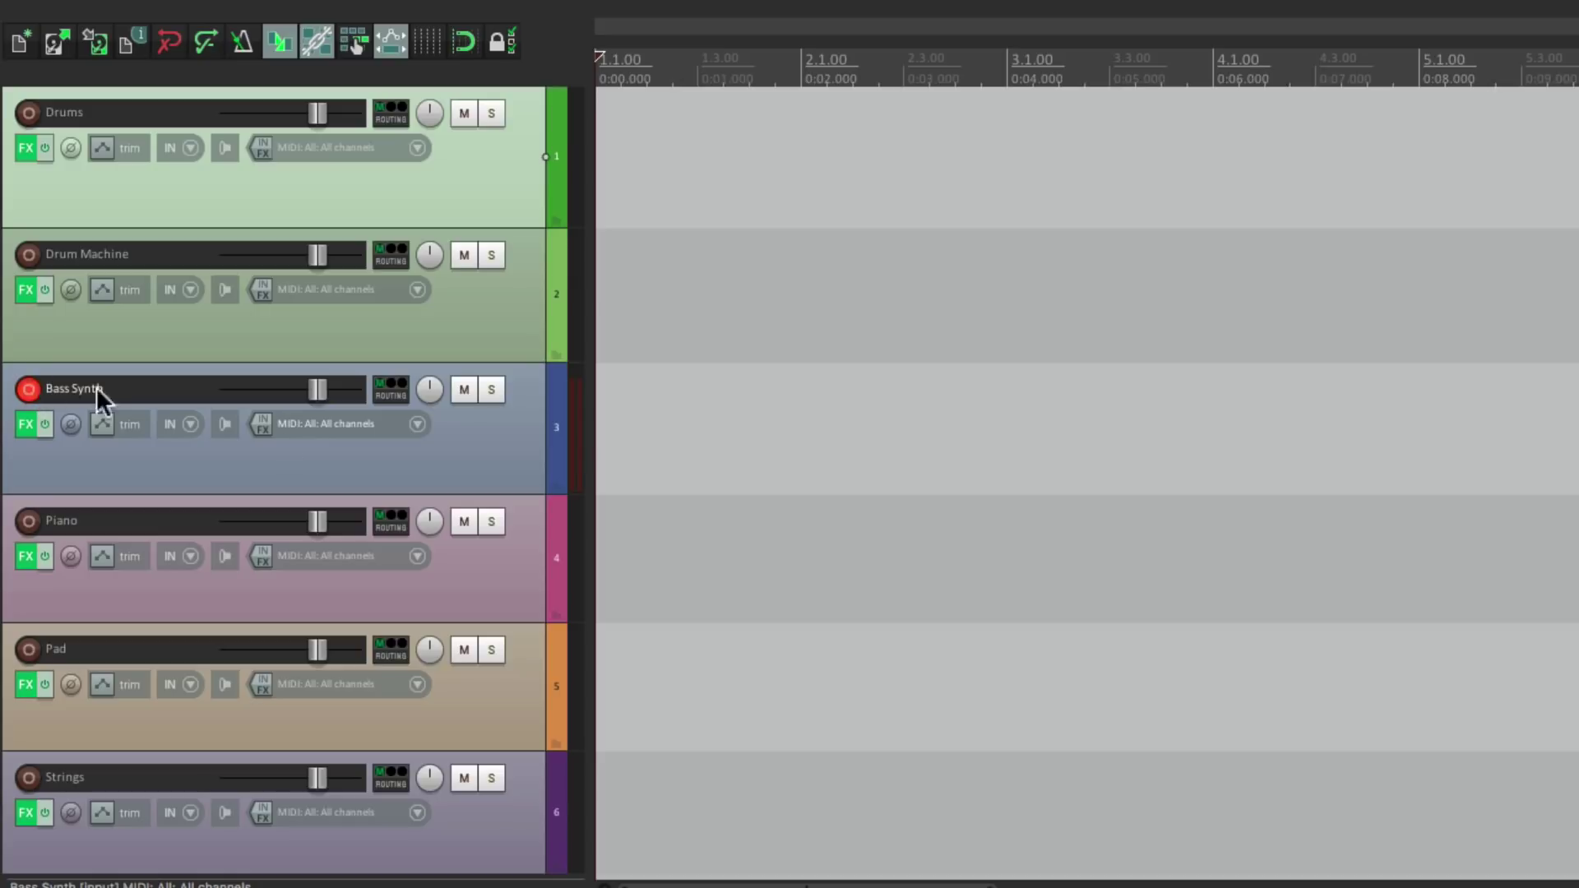
left_click(336, 461)
left_click(426, 627)
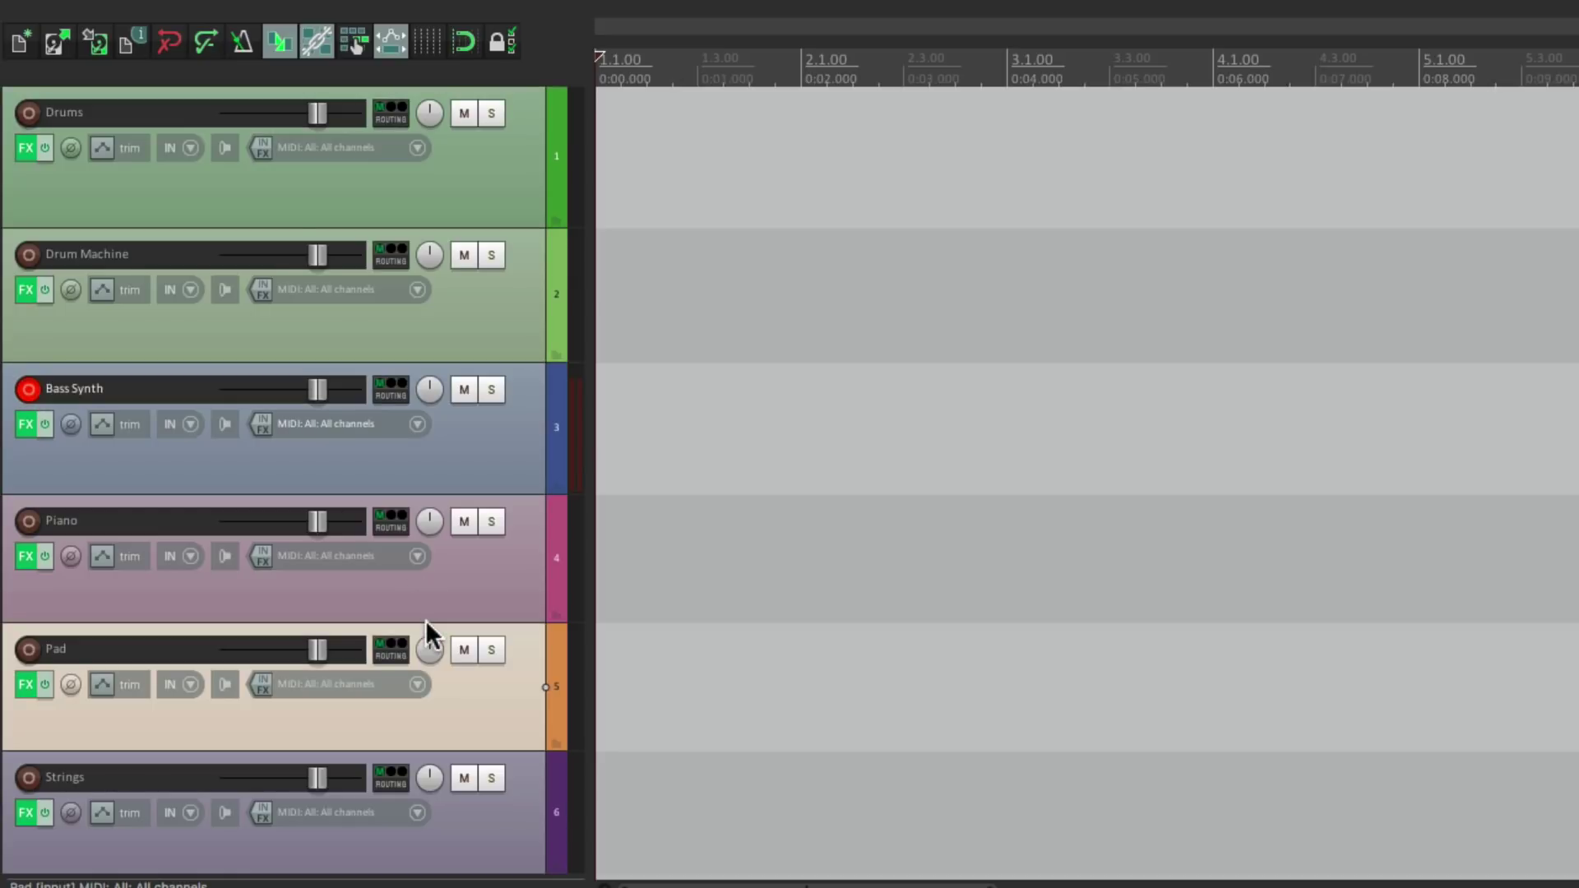
left_click(28, 388)
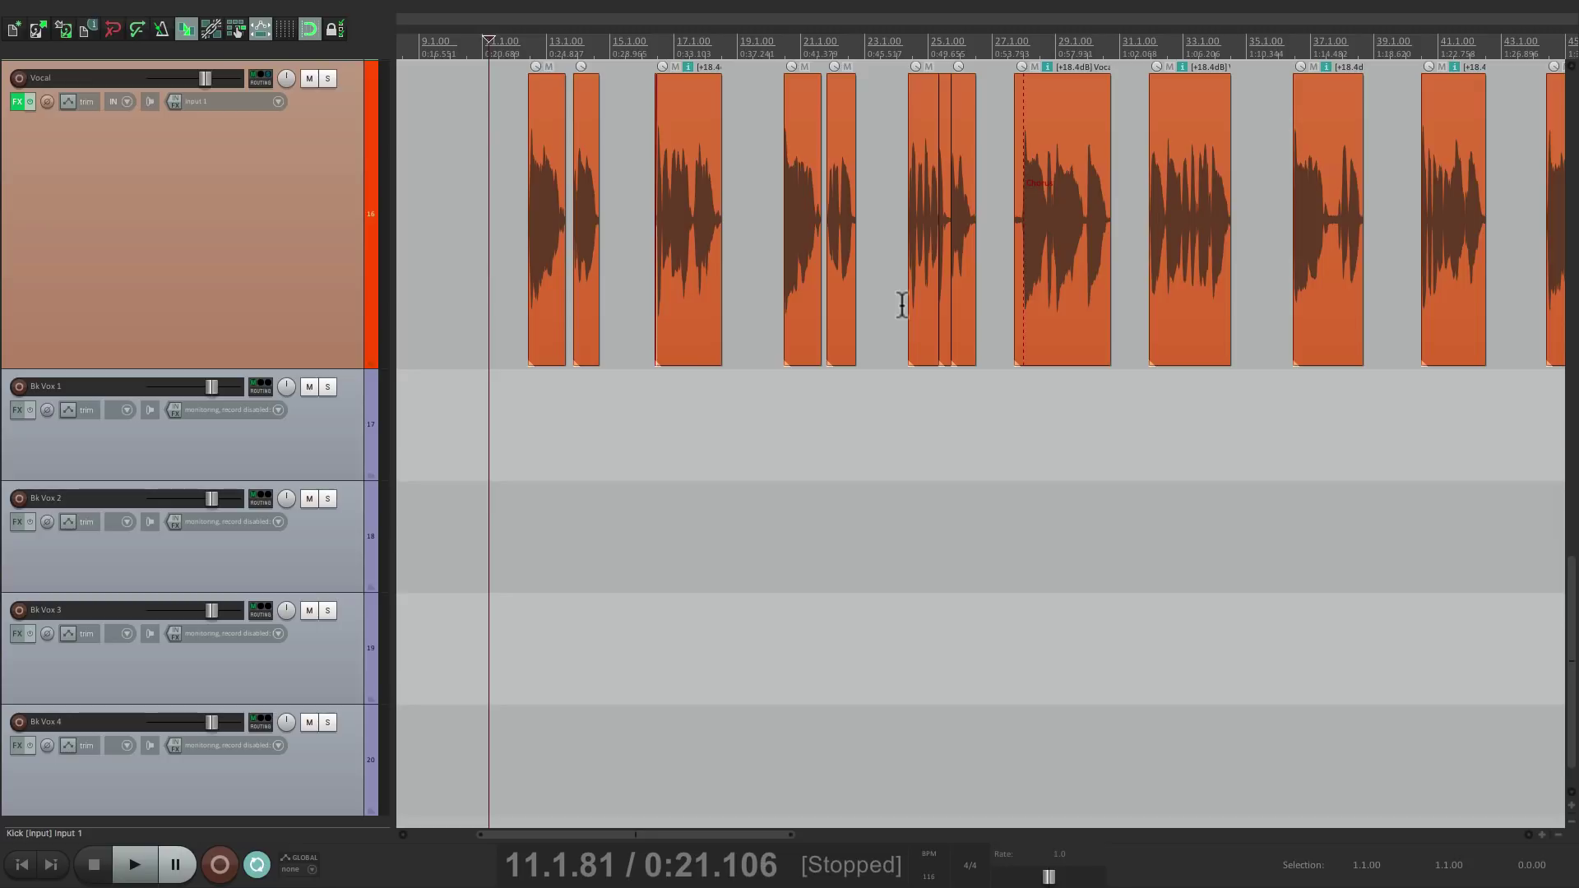
Toggle record-arm on and off for Bk Vox 1 and Bk Vox 2, then select Bk Vox 1 through 4
left_click(21, 386)
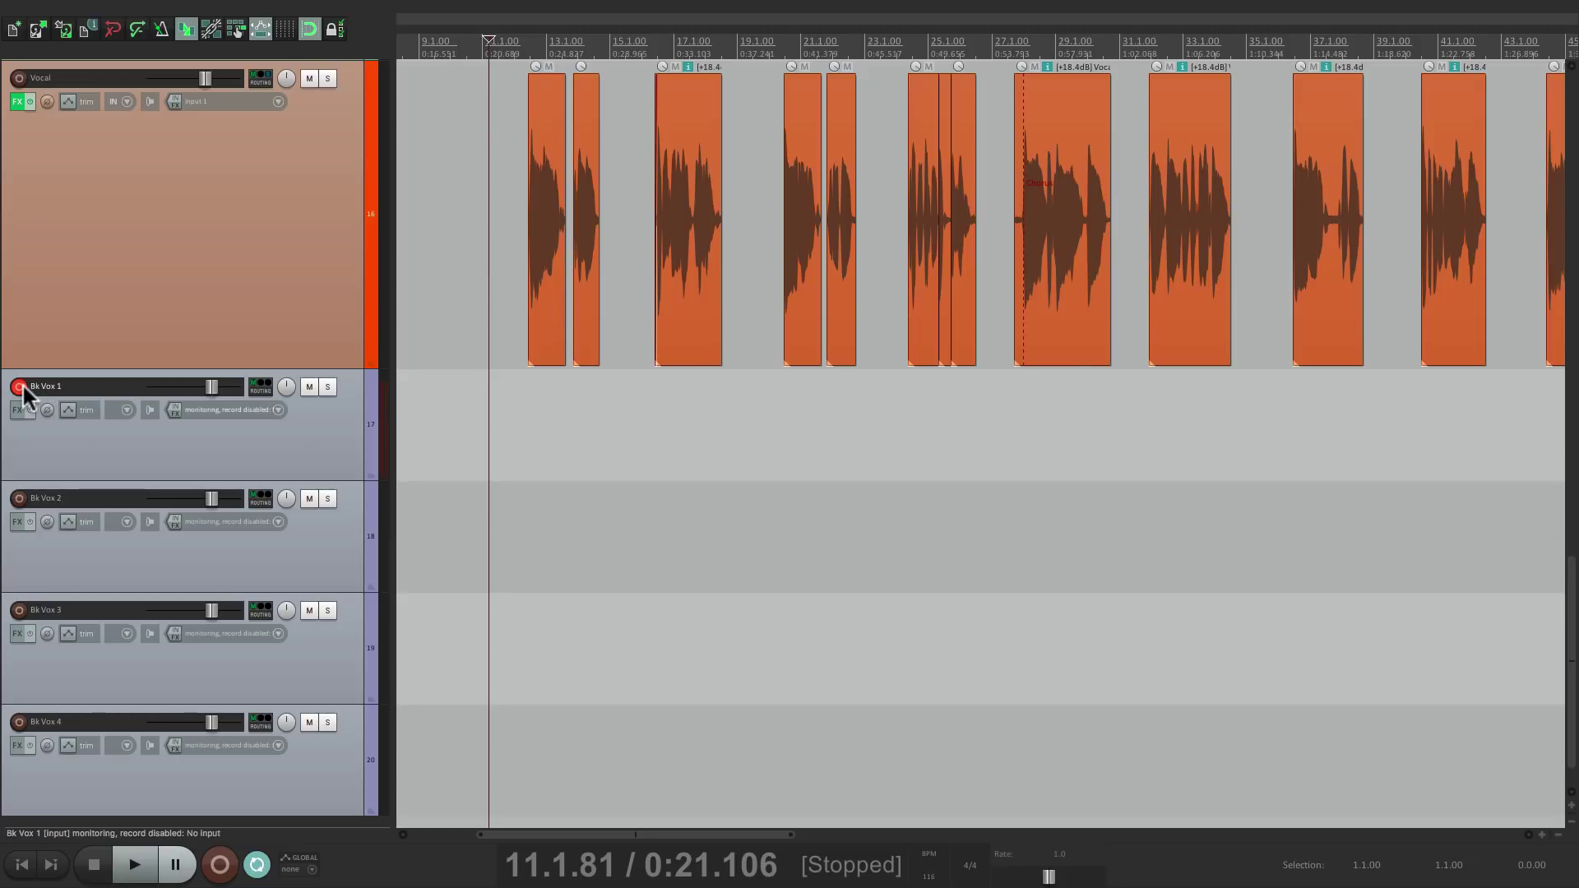
left_click(20, 385)
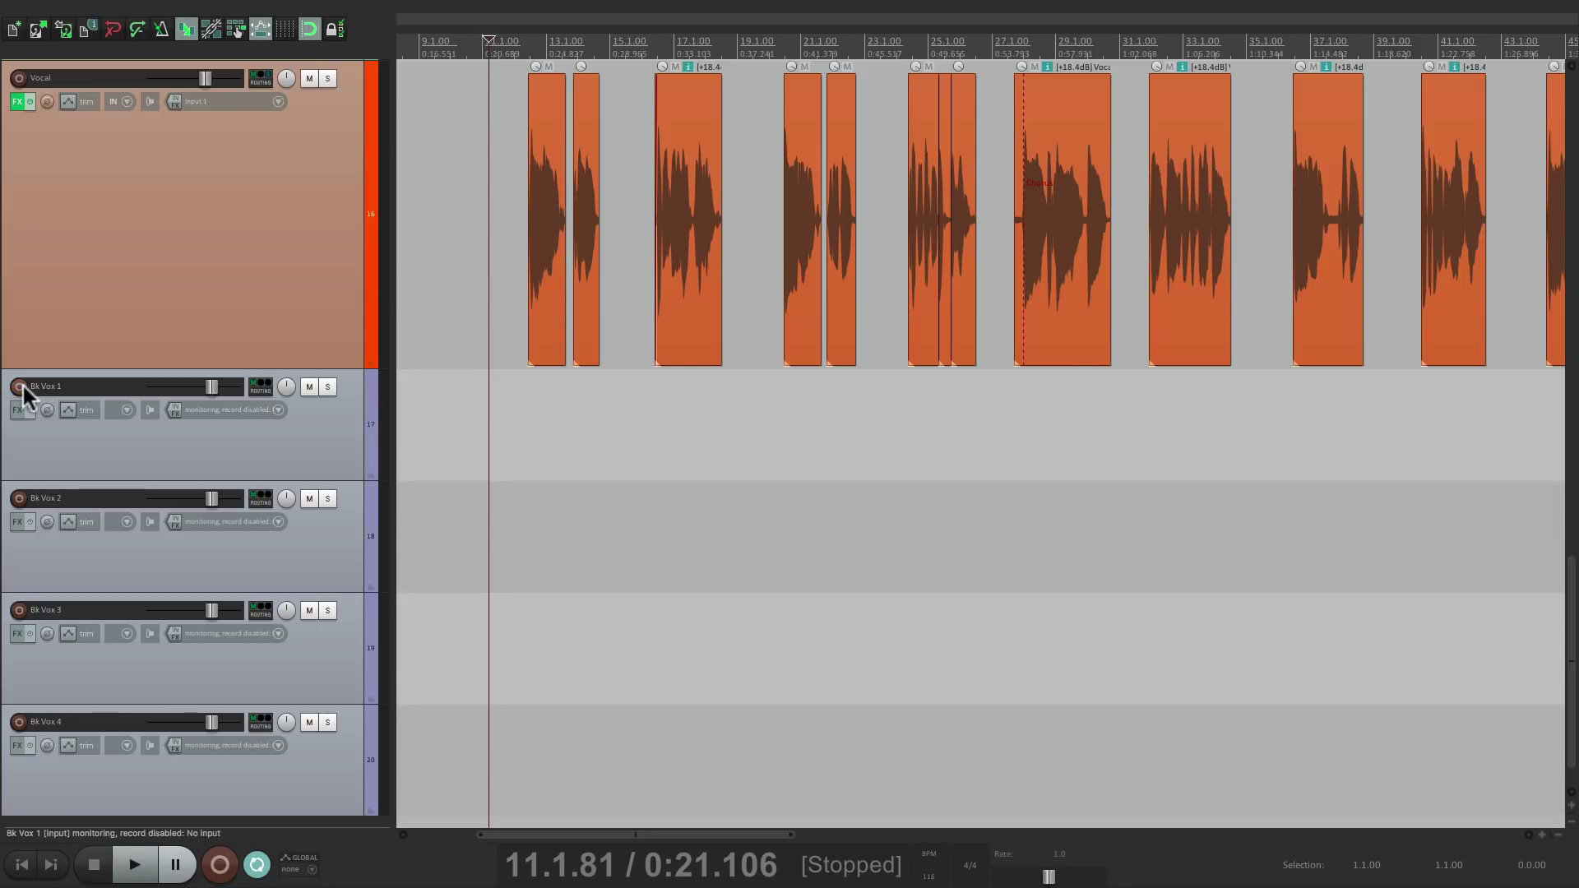
left_click(18, 499)
left_click(18, 499)
left_click(294, 457)
left_click(313, 718, "shift")
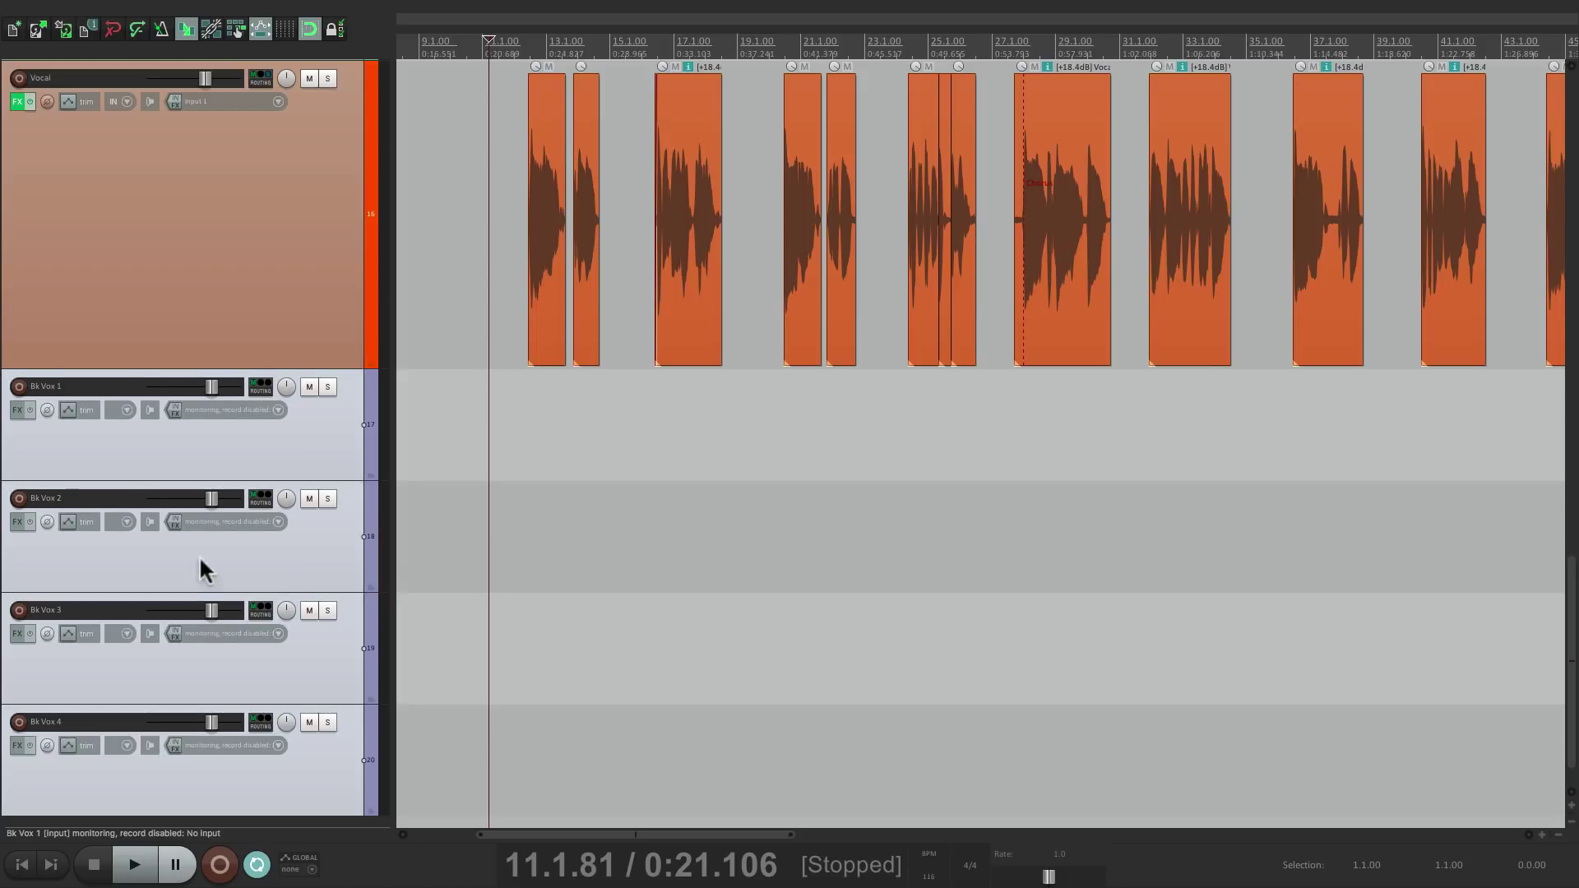
Enable 'Automatic record-arm when track selected' for the four Bk Vox tracks, then select Vocal
right_click(18, 386)
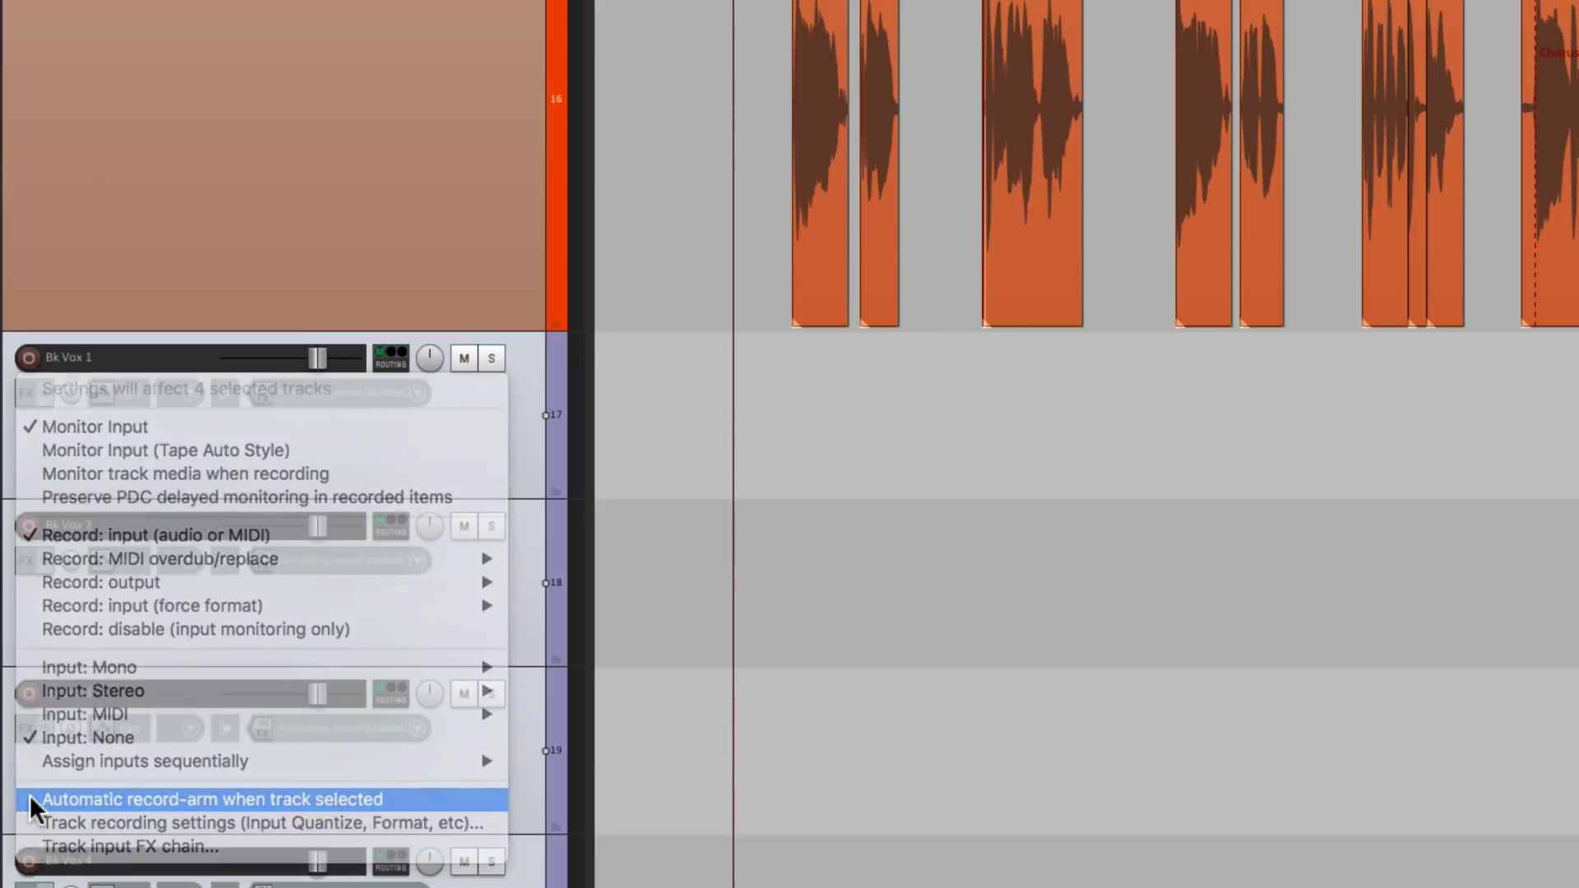
left_click(33, 800)
left_click(366, 242)
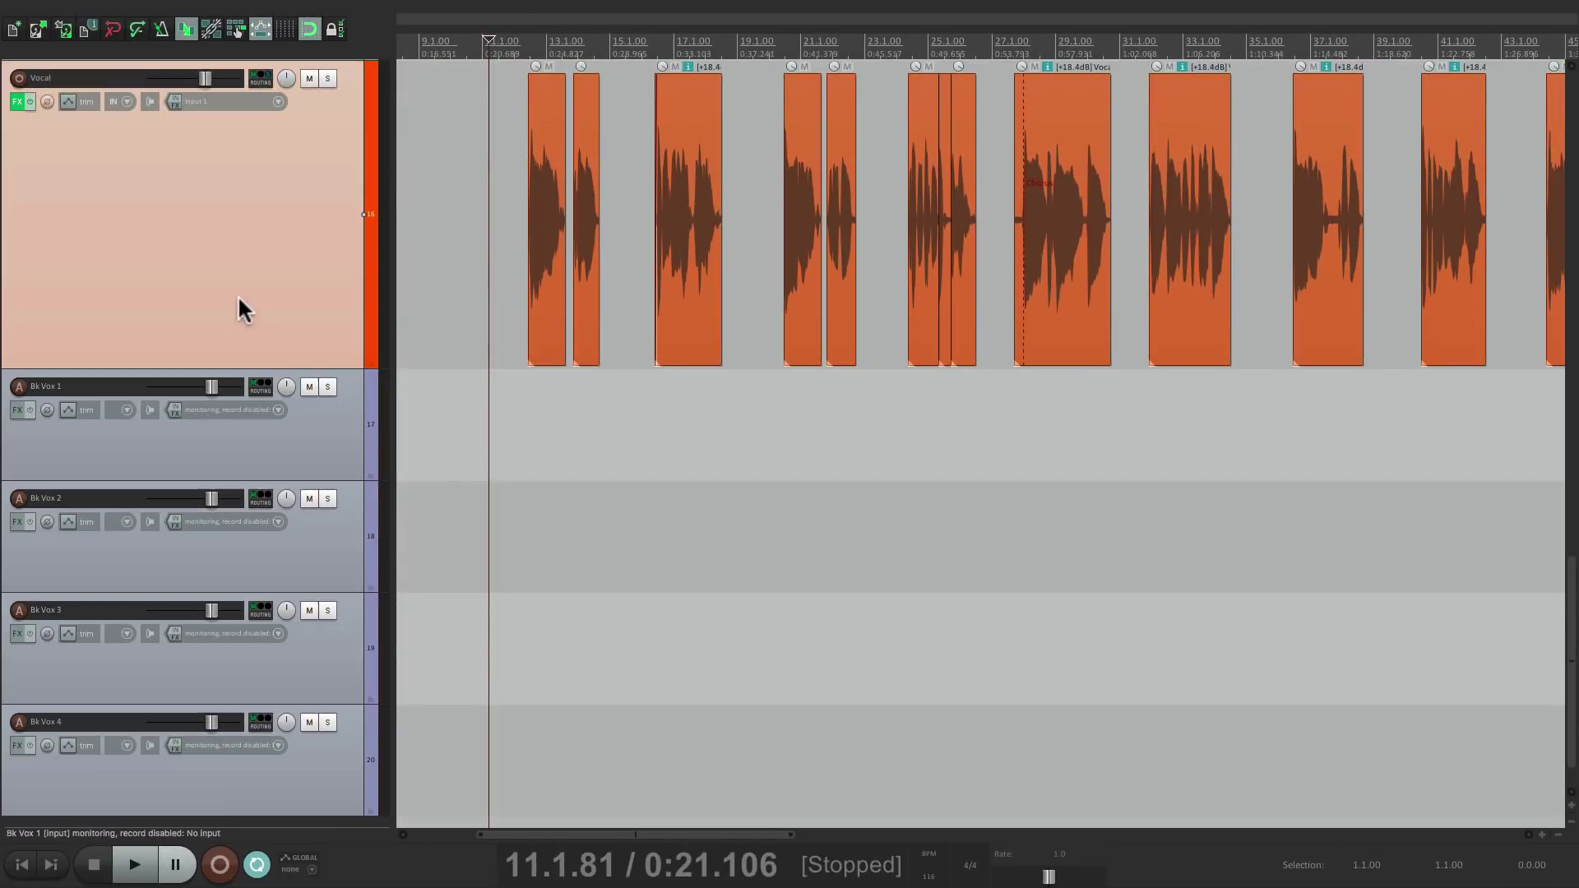
Select Bk Vox 1, 2, 1, 3 and 4 in turn to confirm each auto-arms
left_click(314, 407)
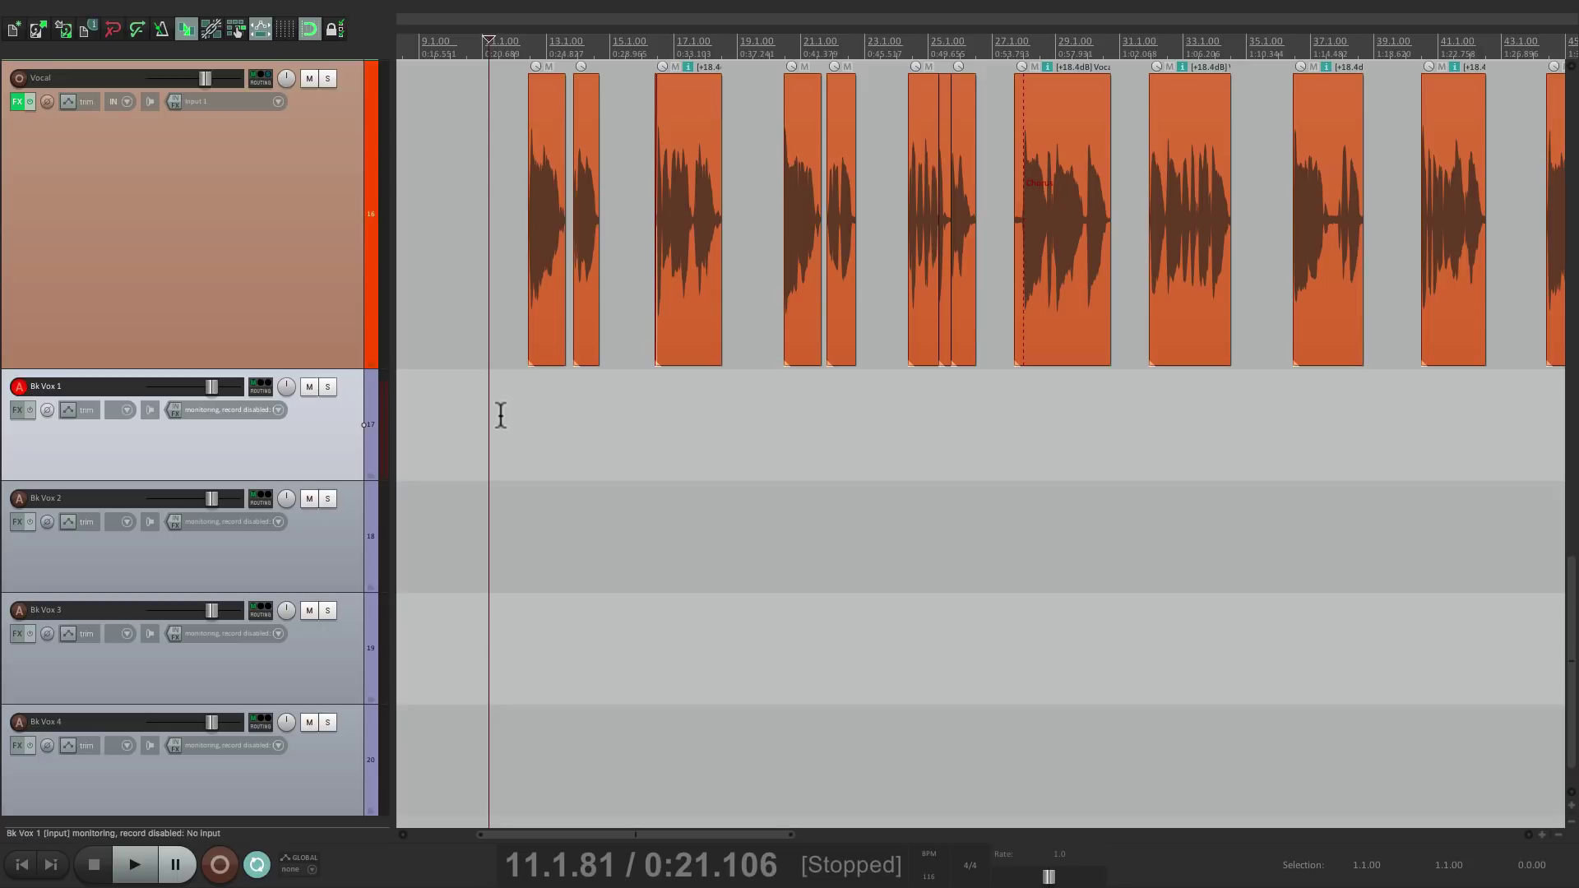
left_click(303, 535)
left_click(310, 434)
left_click(335, 647)
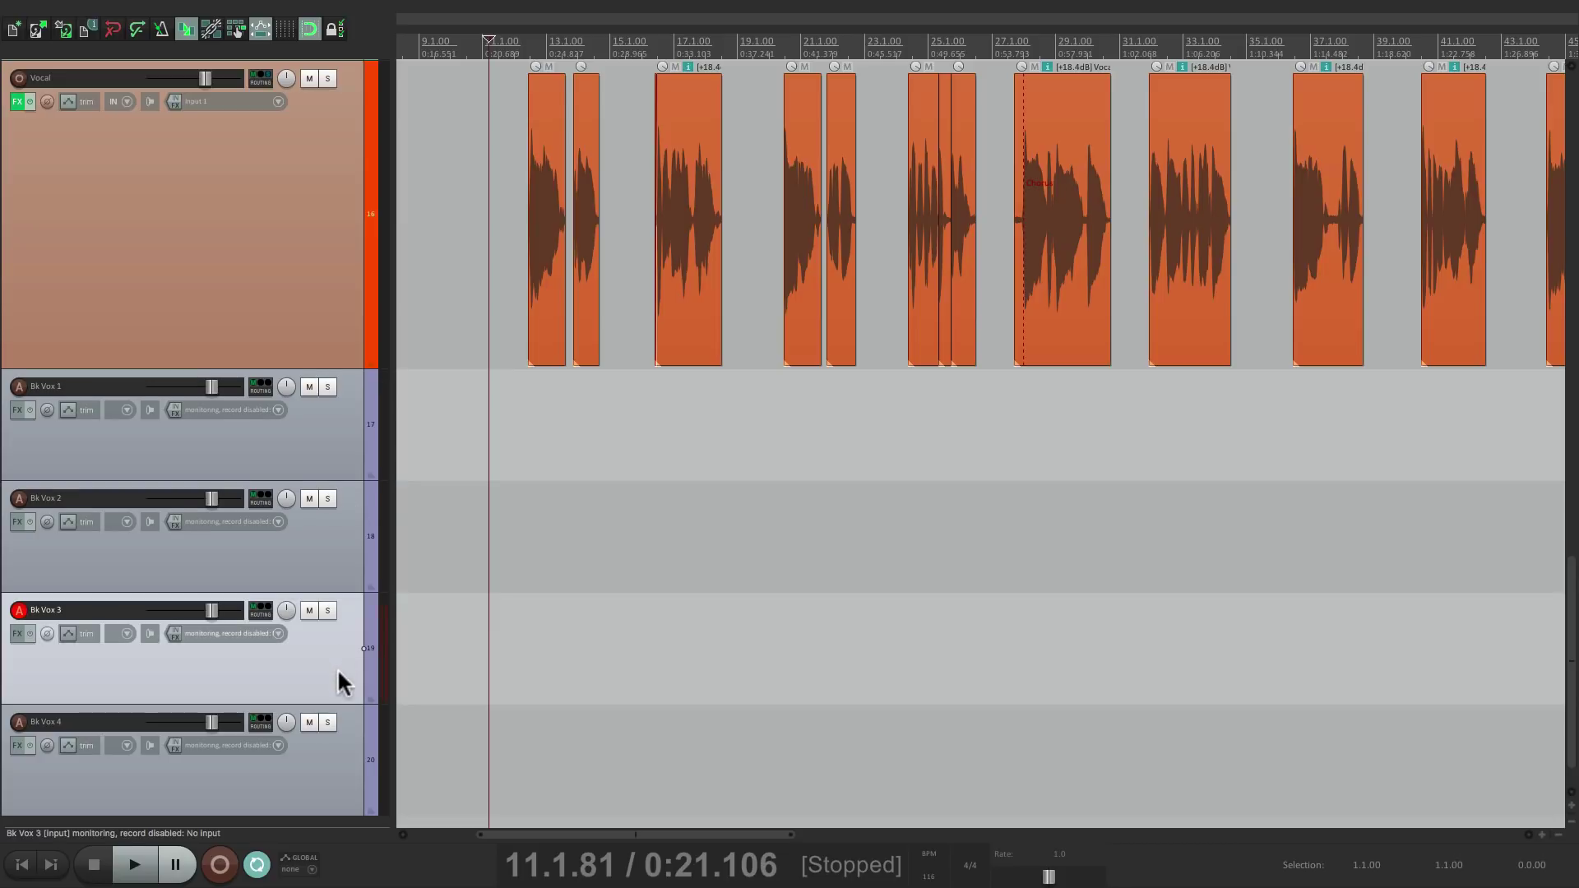
left_click(324, 765)
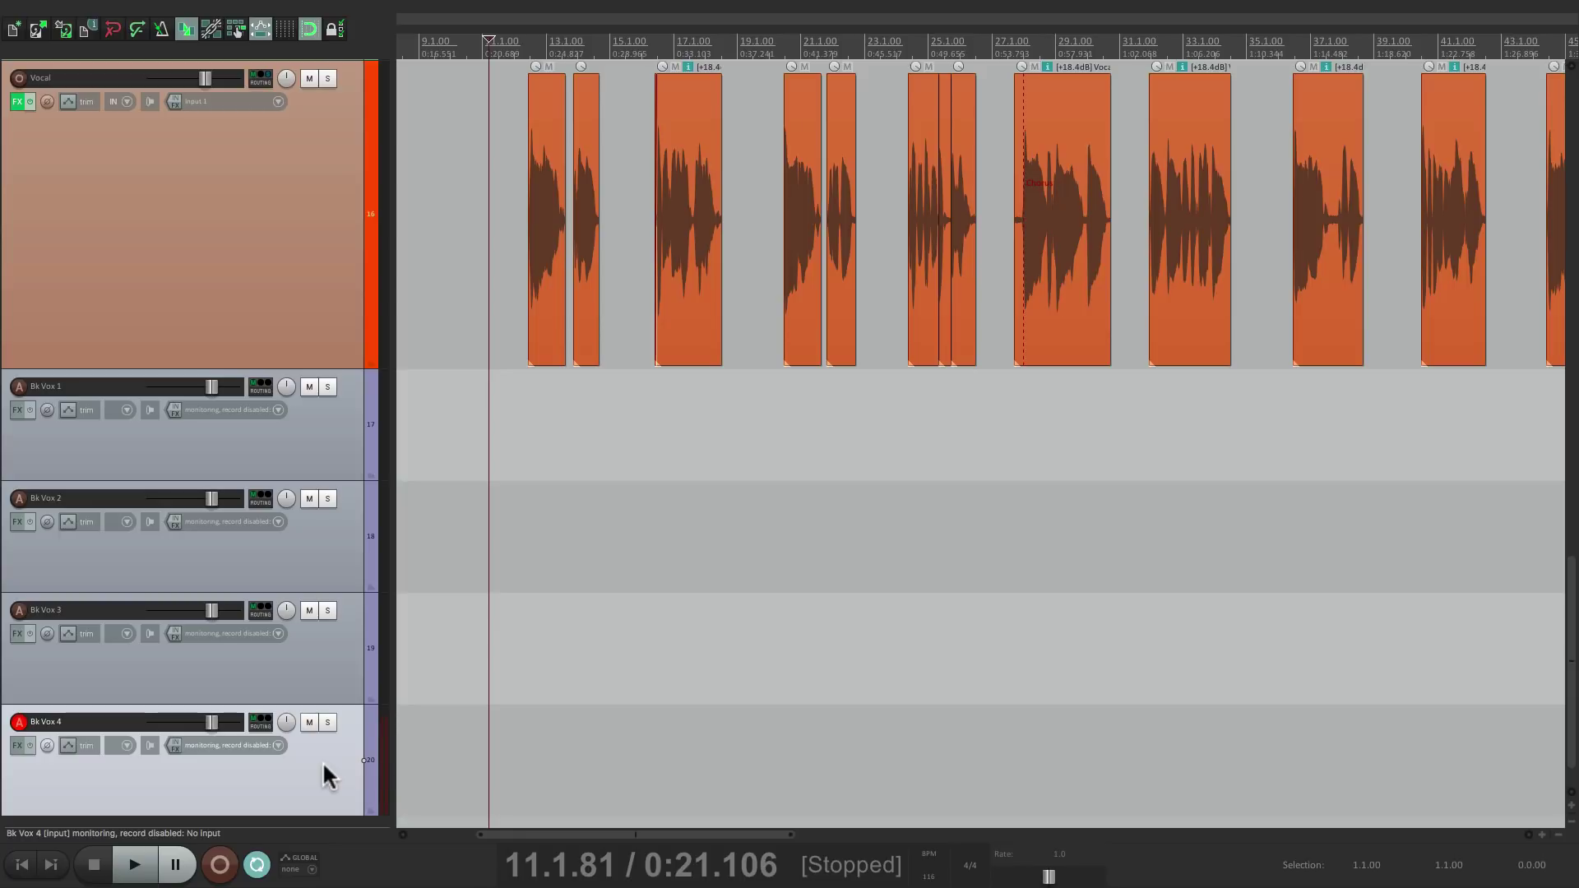
Disable 'Automatic record-arm when track selected' on Bk Vox 1–4, then check that Bk Vox 1 and 2 stay unarmed when selected
left_click(315, 459)
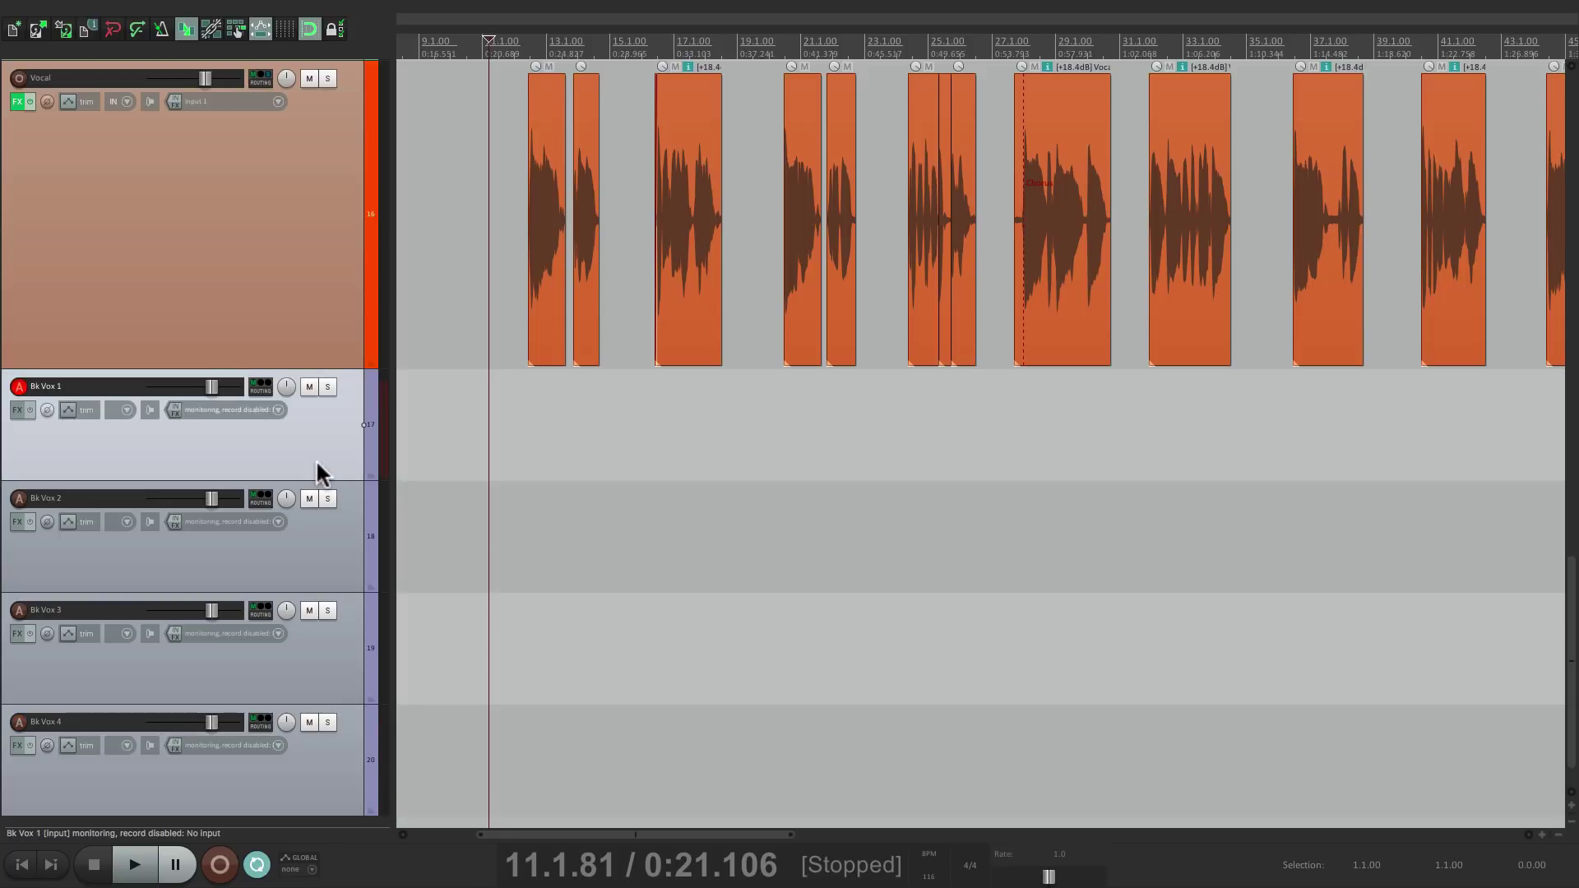
left_click(323, 756, "shift")
right_click(19, 388)
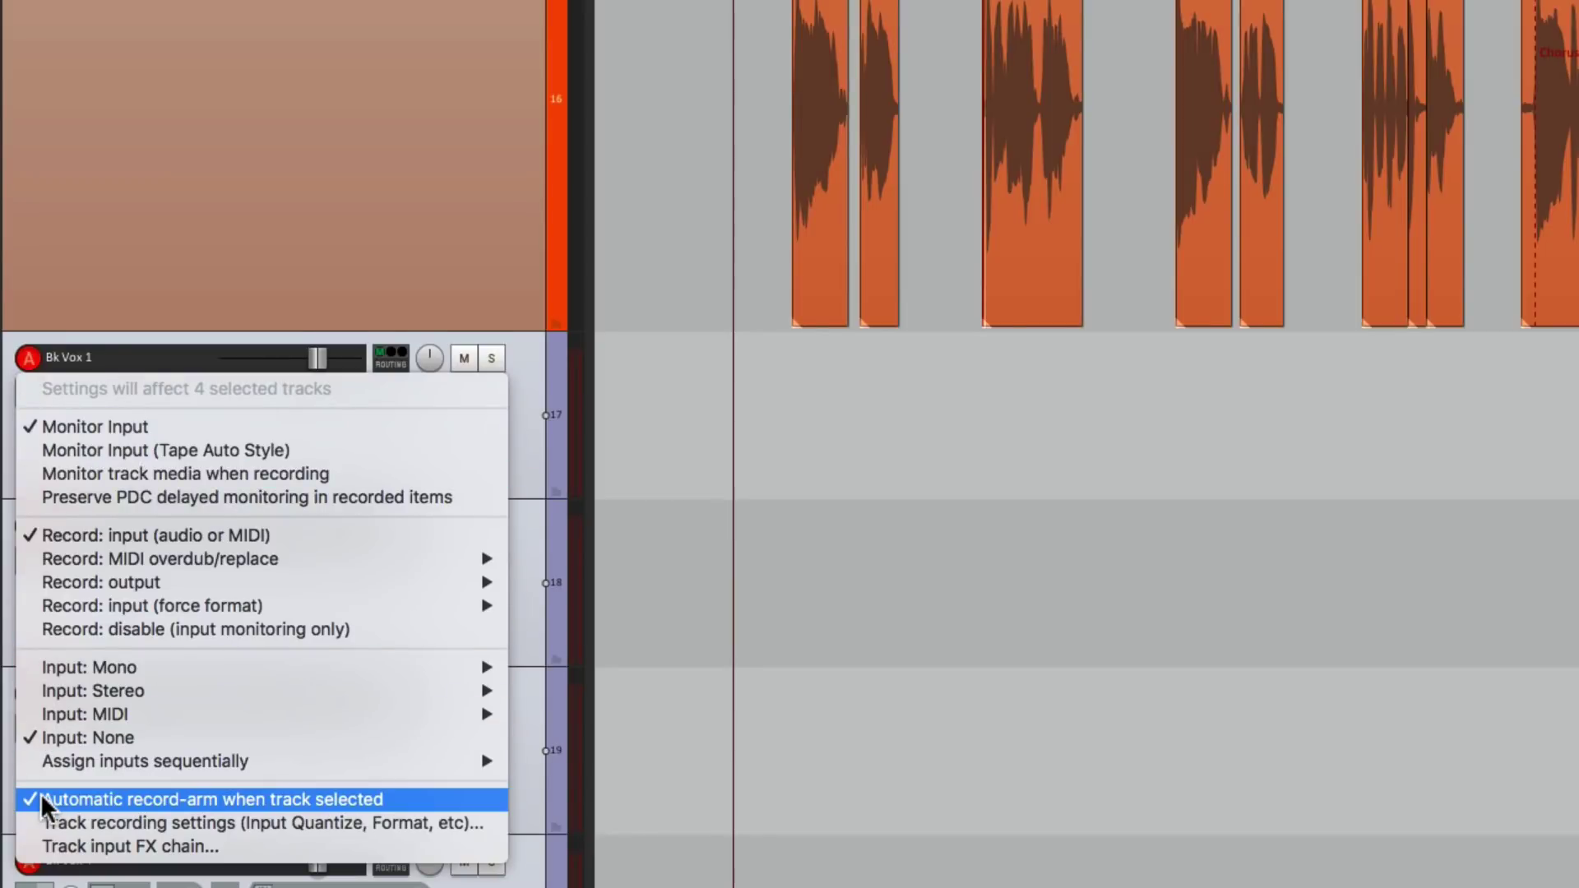
left_click(41, 804)
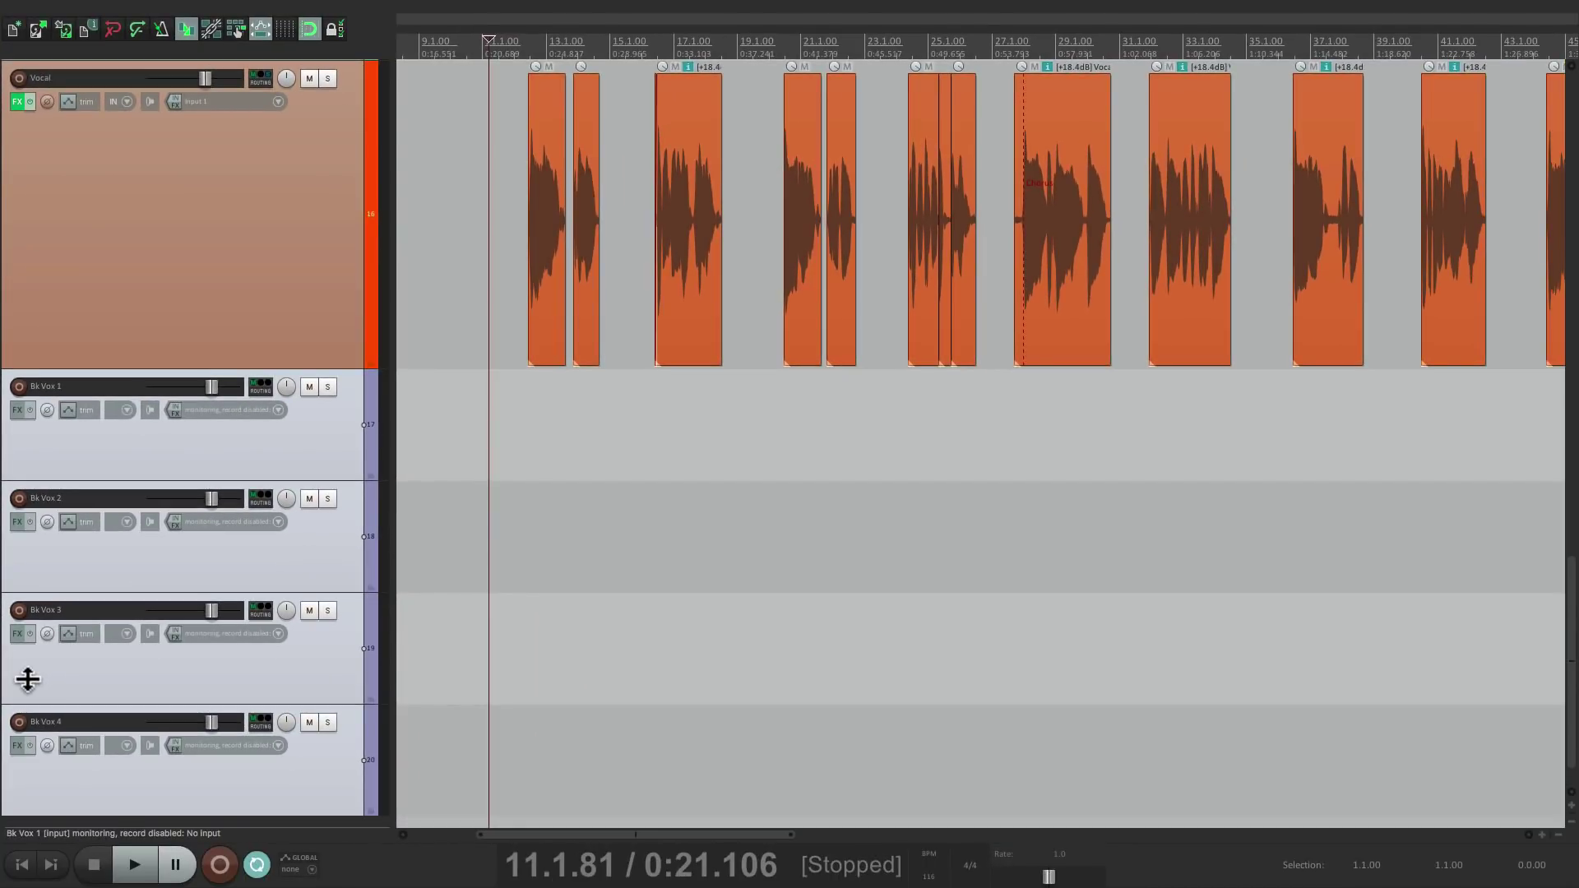
left_click(247, 471)
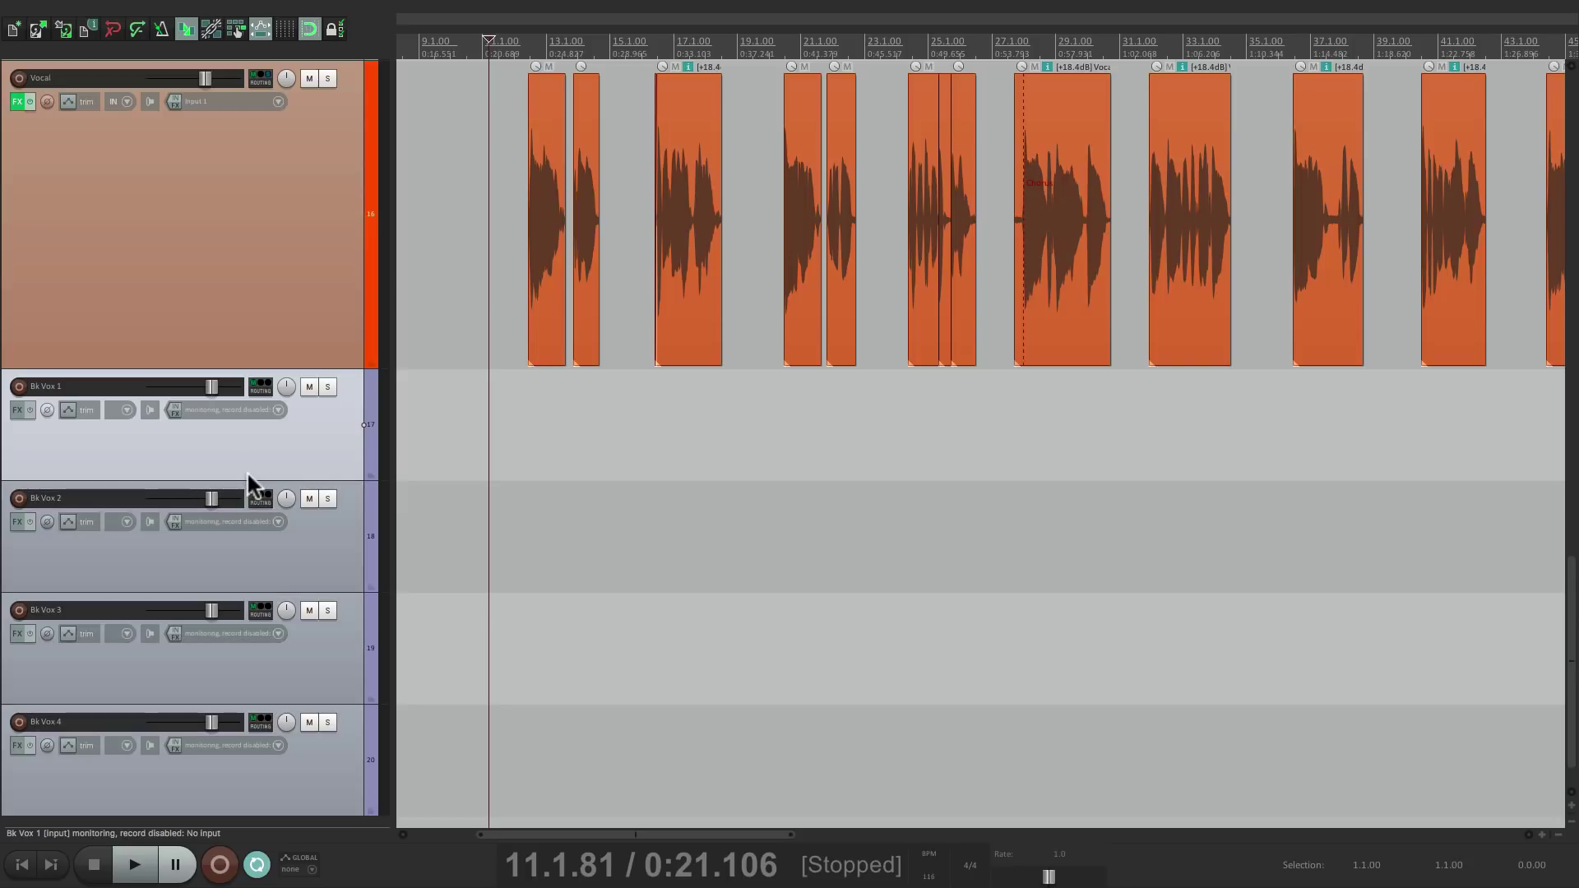
left_click(339, 564)
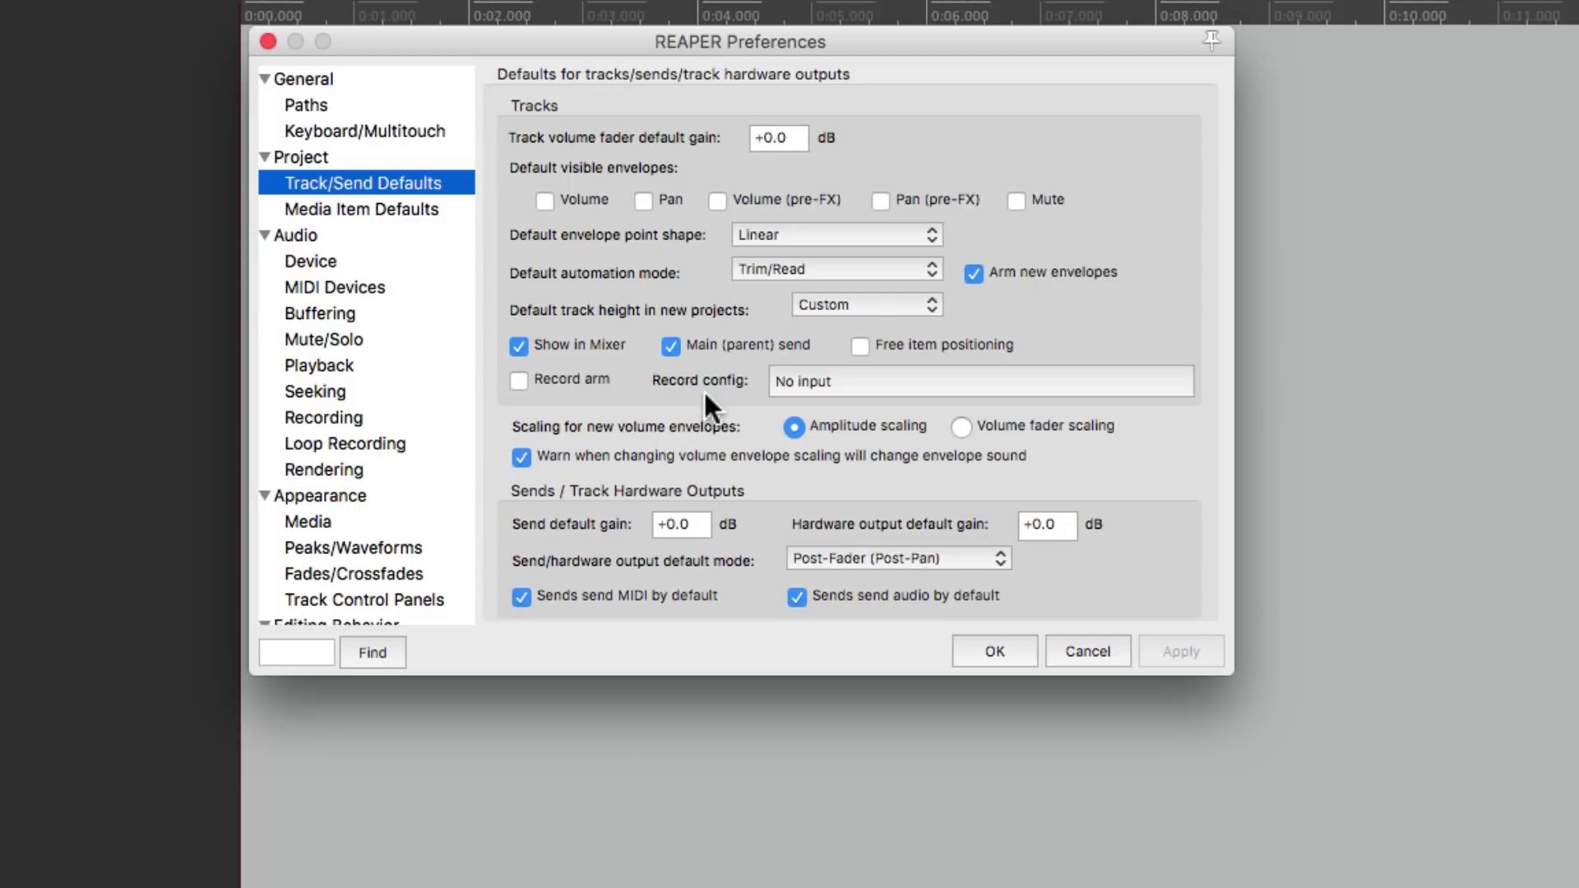
Set the new-track Record config default to 'Automatic record-arm when track selected' and accept Preferences with OK
left_click(827, 378)
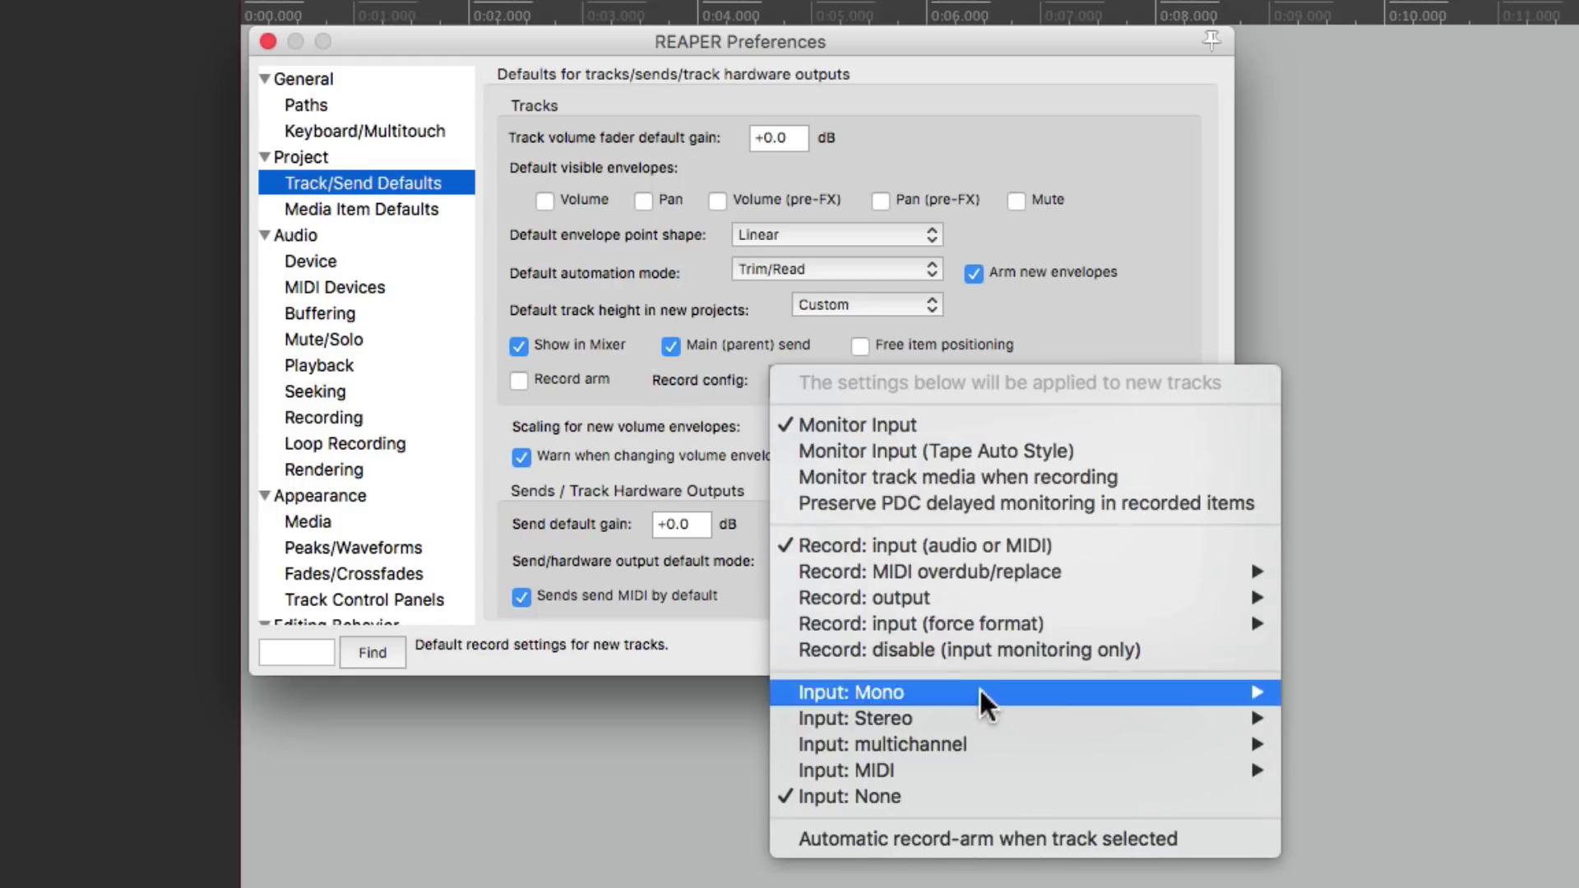
mouse_move(979, 698)
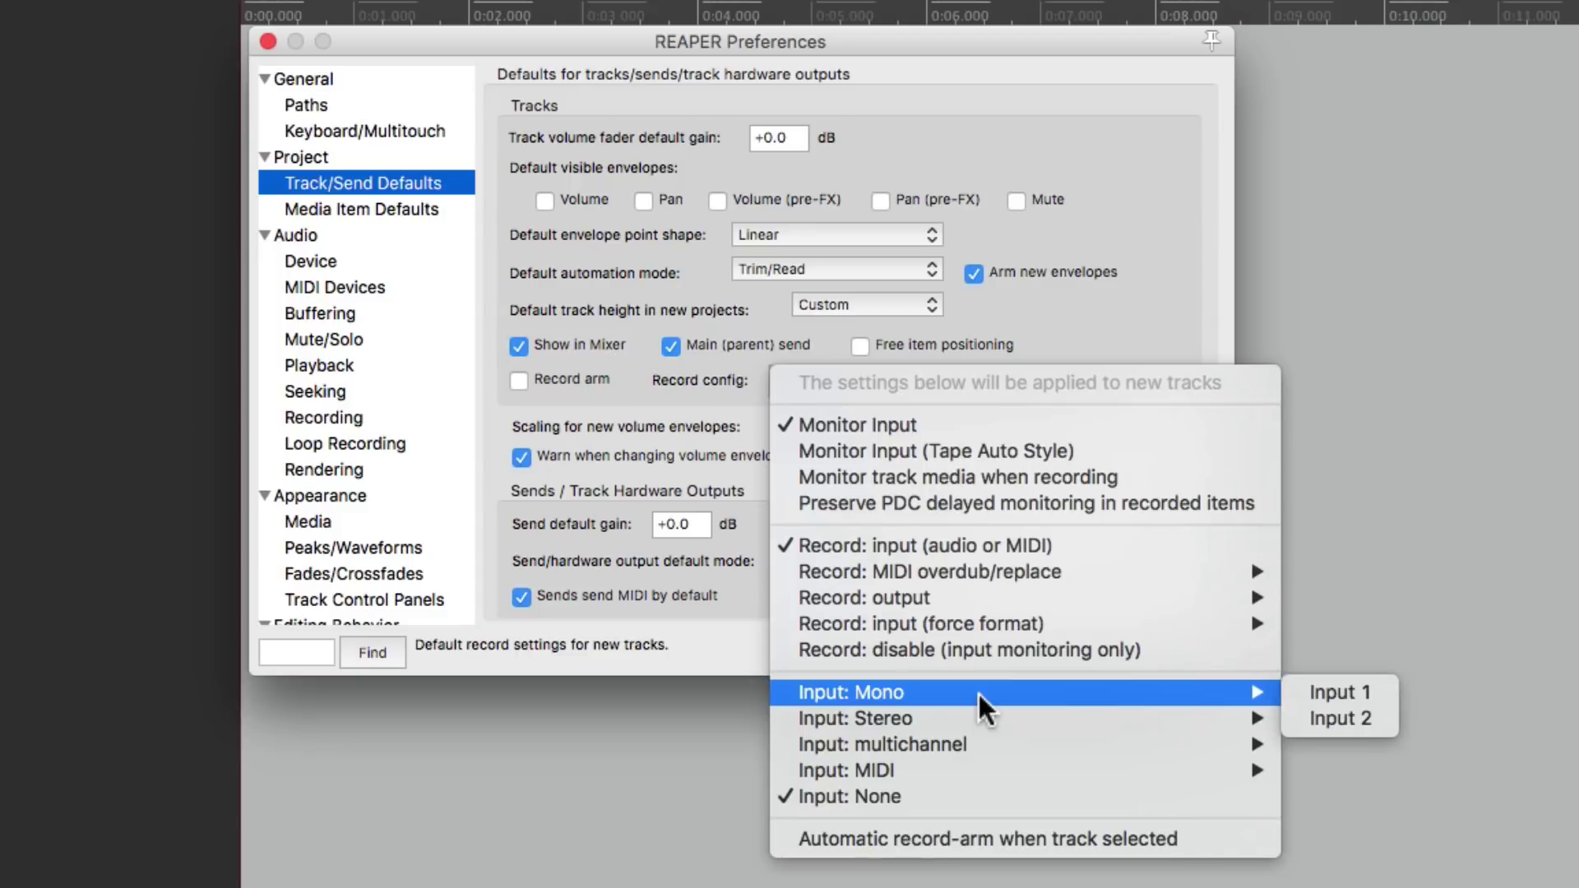
left_click(1018, 831)
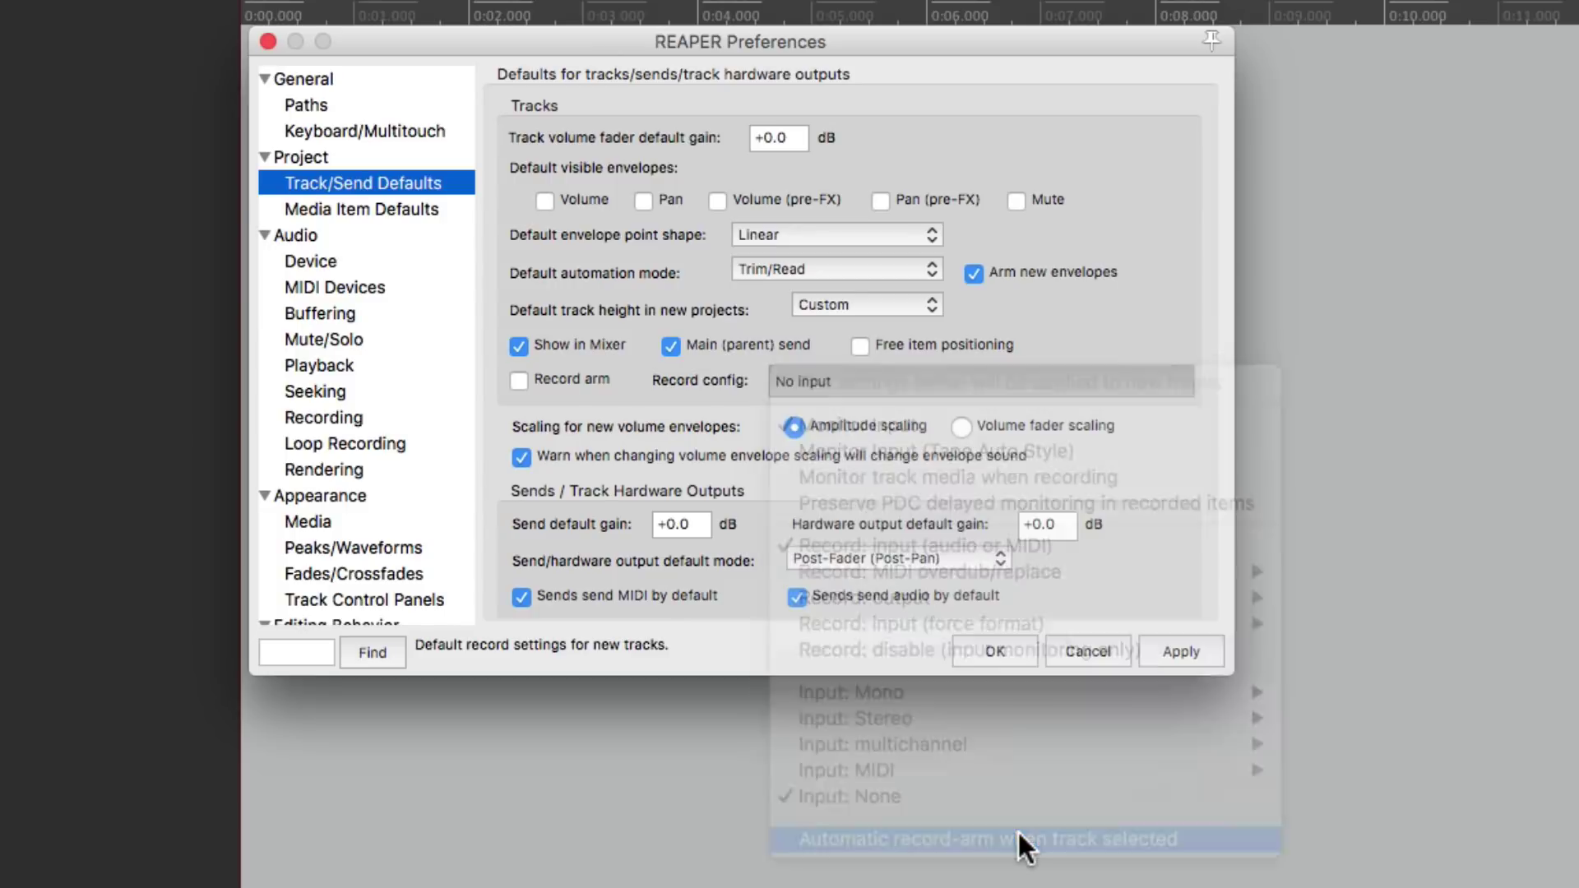
left_click(990, 655)
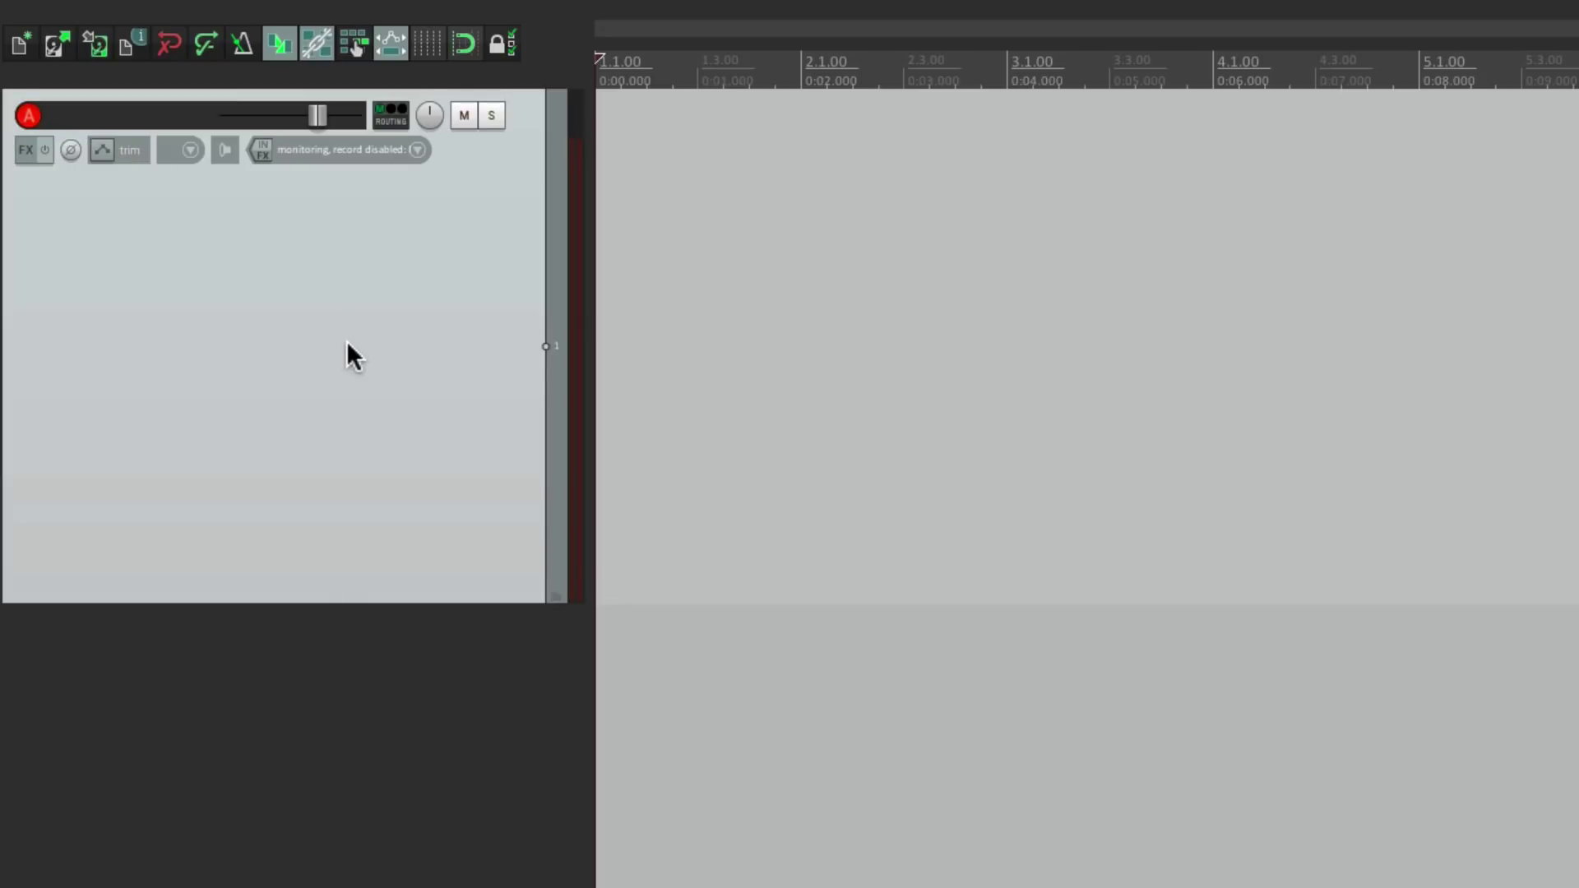
Deselect and reselect the new track to see it re-arm, then insert another track below track 3
left_click(391, 791)
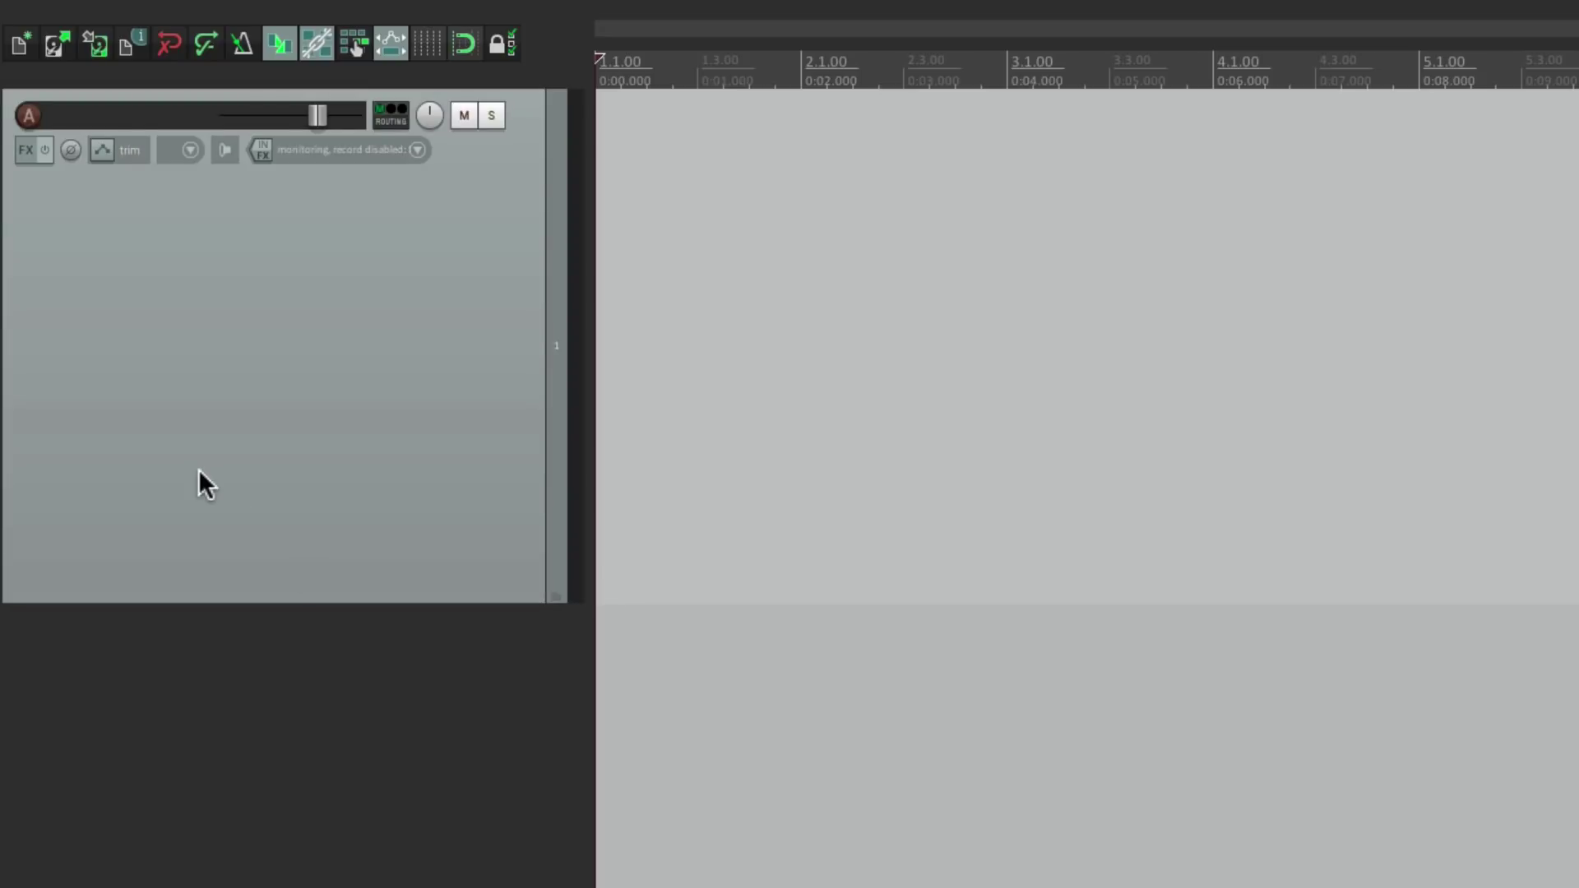
left_click(338, 429)
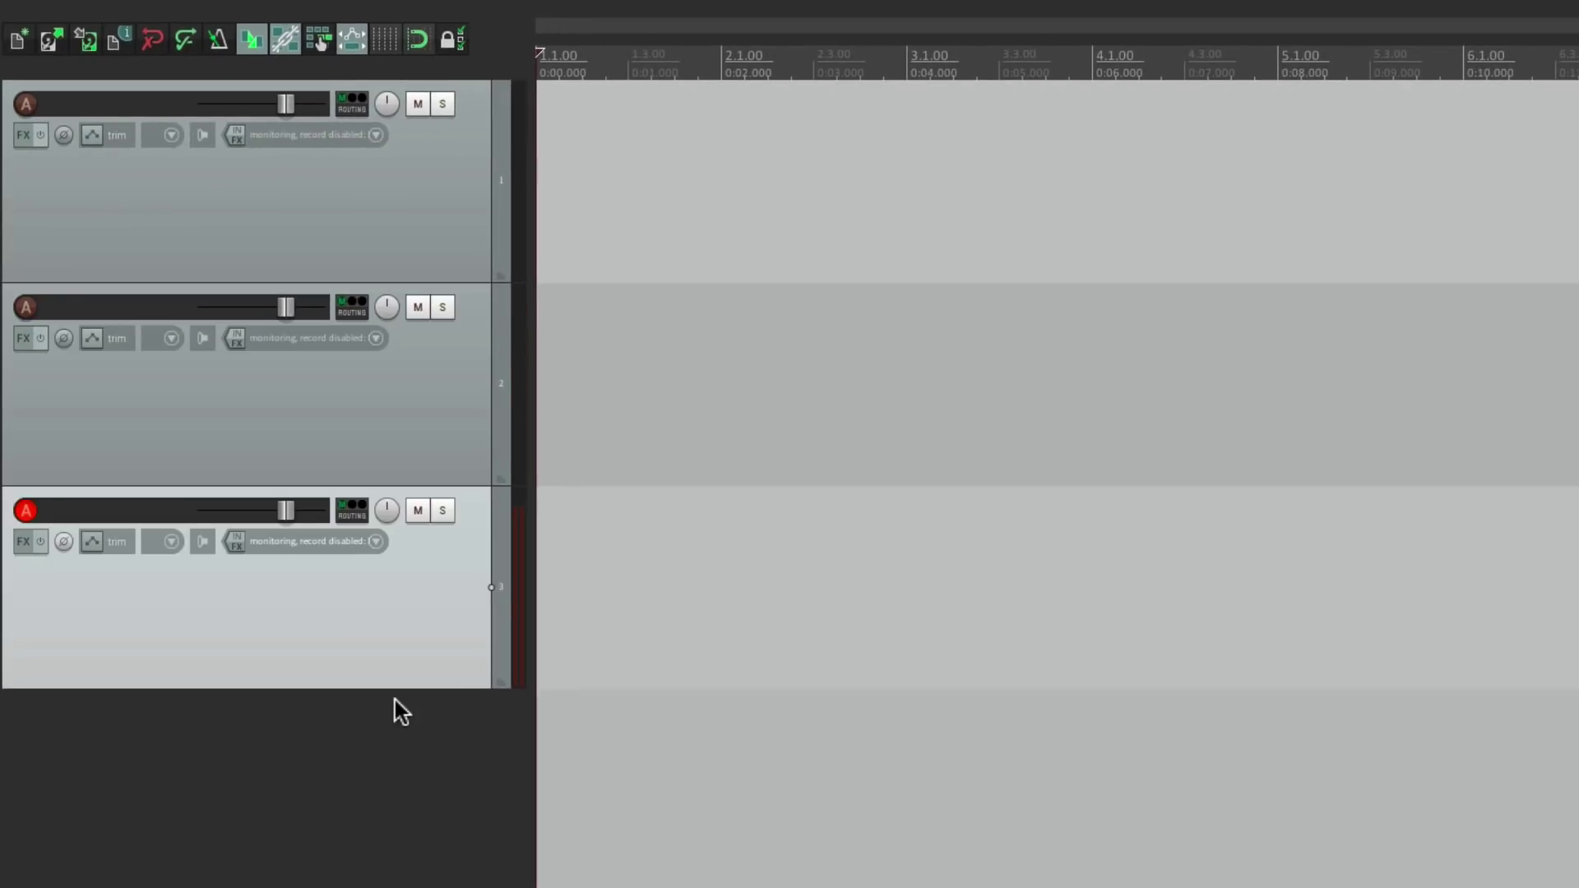
double_click(385, 758)
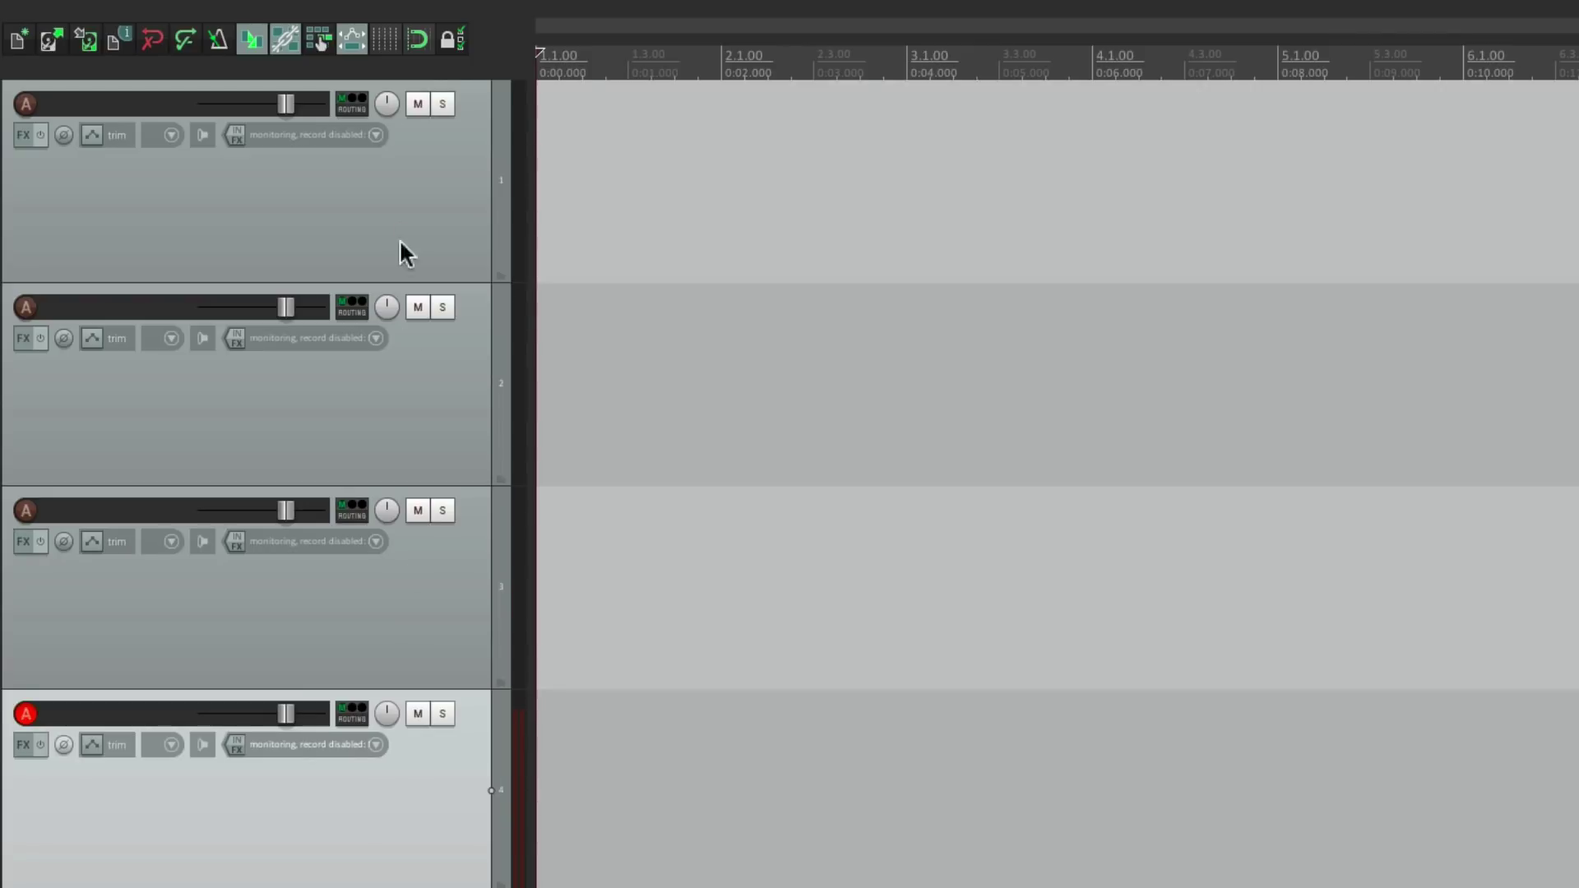
Select tracks 1, 2 and 3 in turn to confirm each auto-arms, then deselect so none stays armed
left_click(398, 215)
left_click(416, 372)
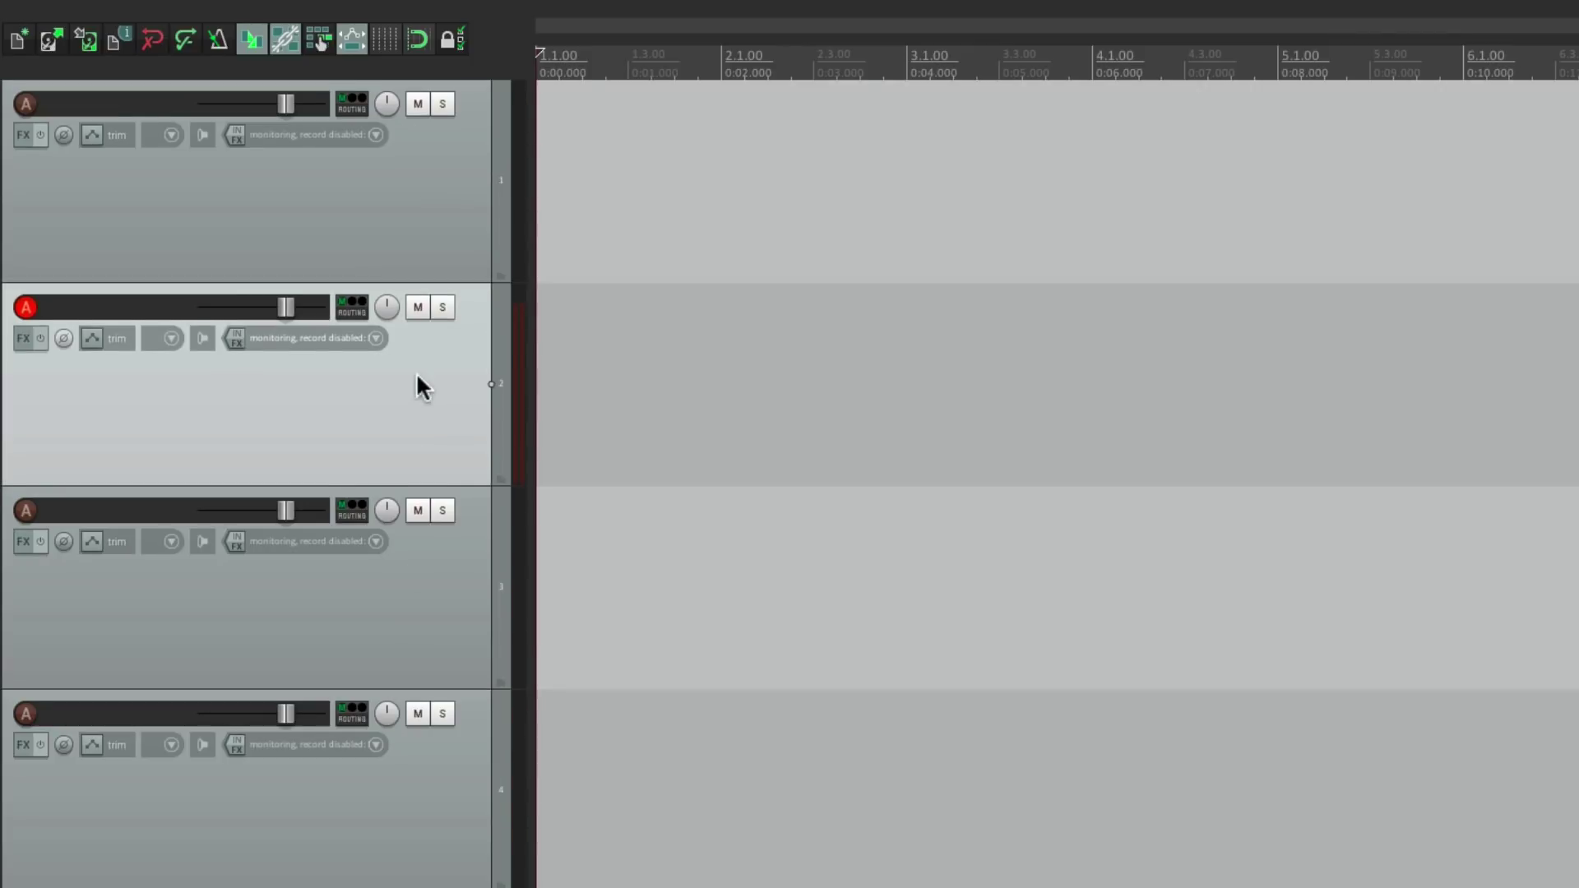
left_click(423, 585)
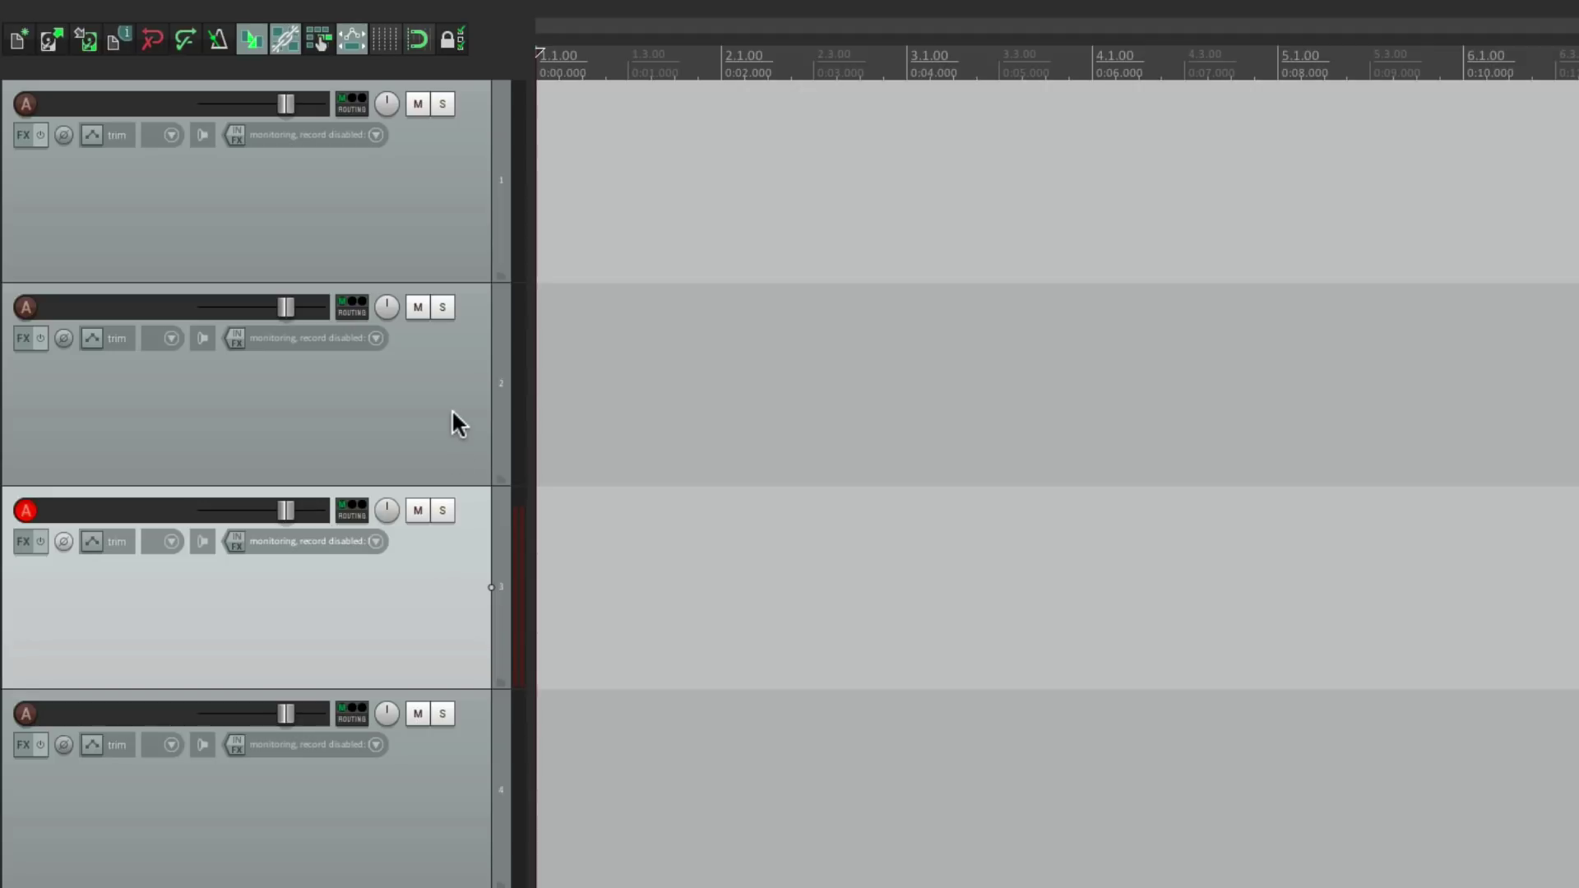
left_click(422, 570, "ctrl")
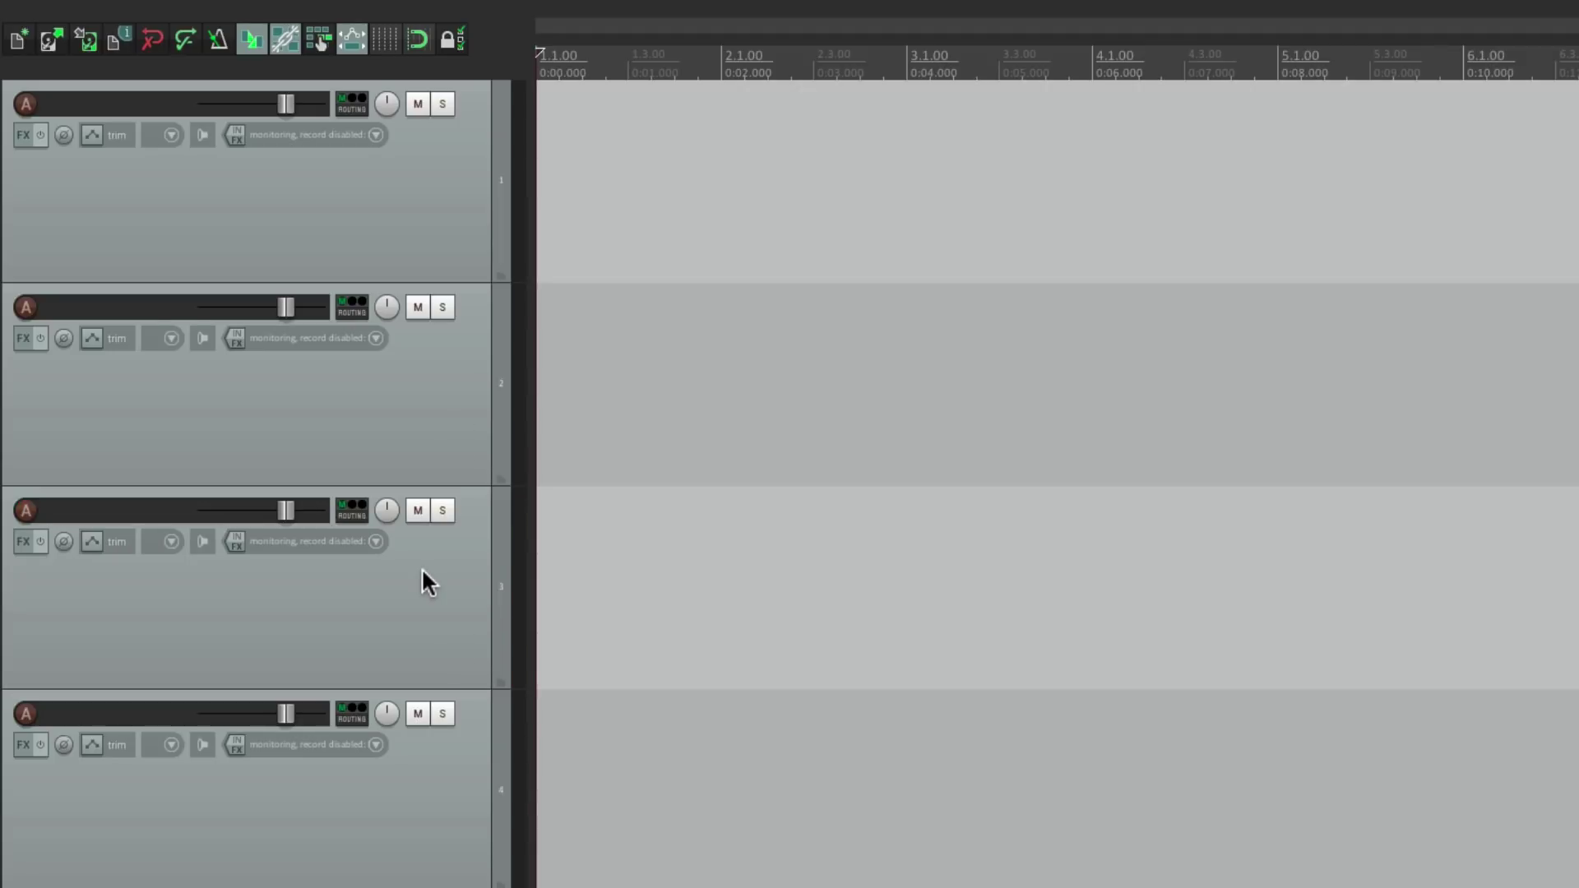